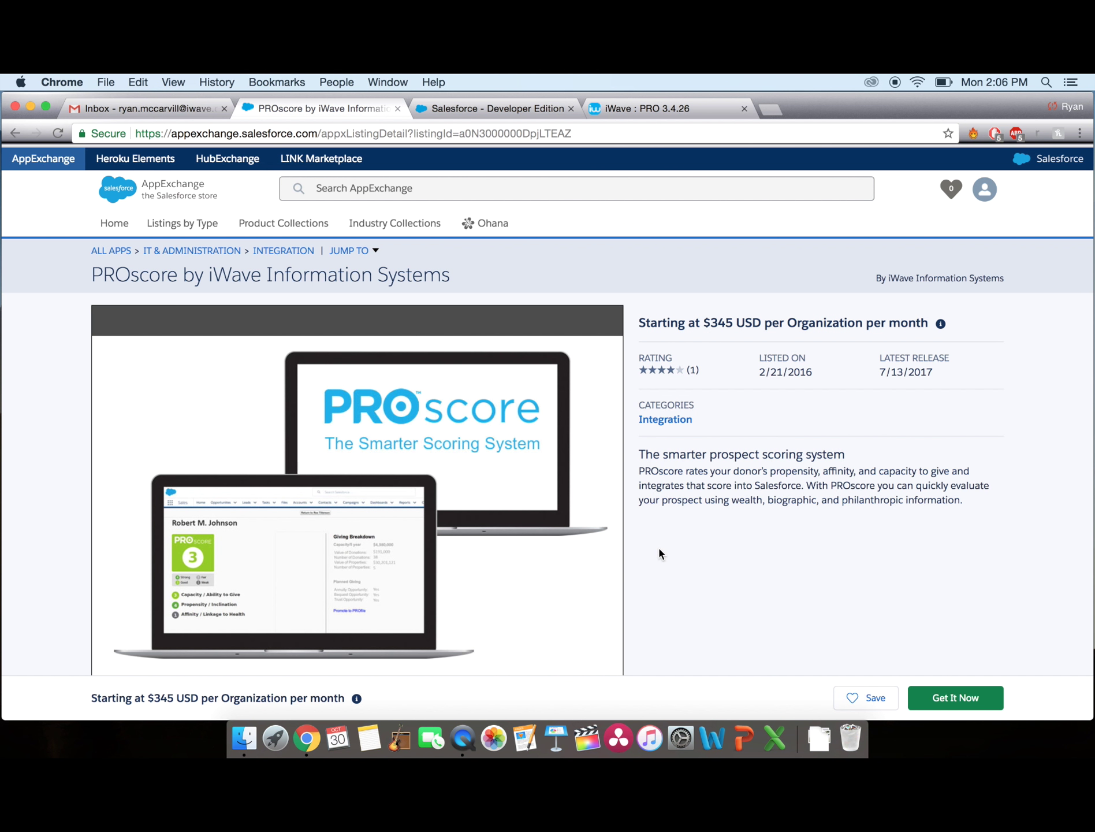
# Step: Get the PROscore package for a production environment, agree to the terms and confirm the installation details
pyautogui.click(951, 700)
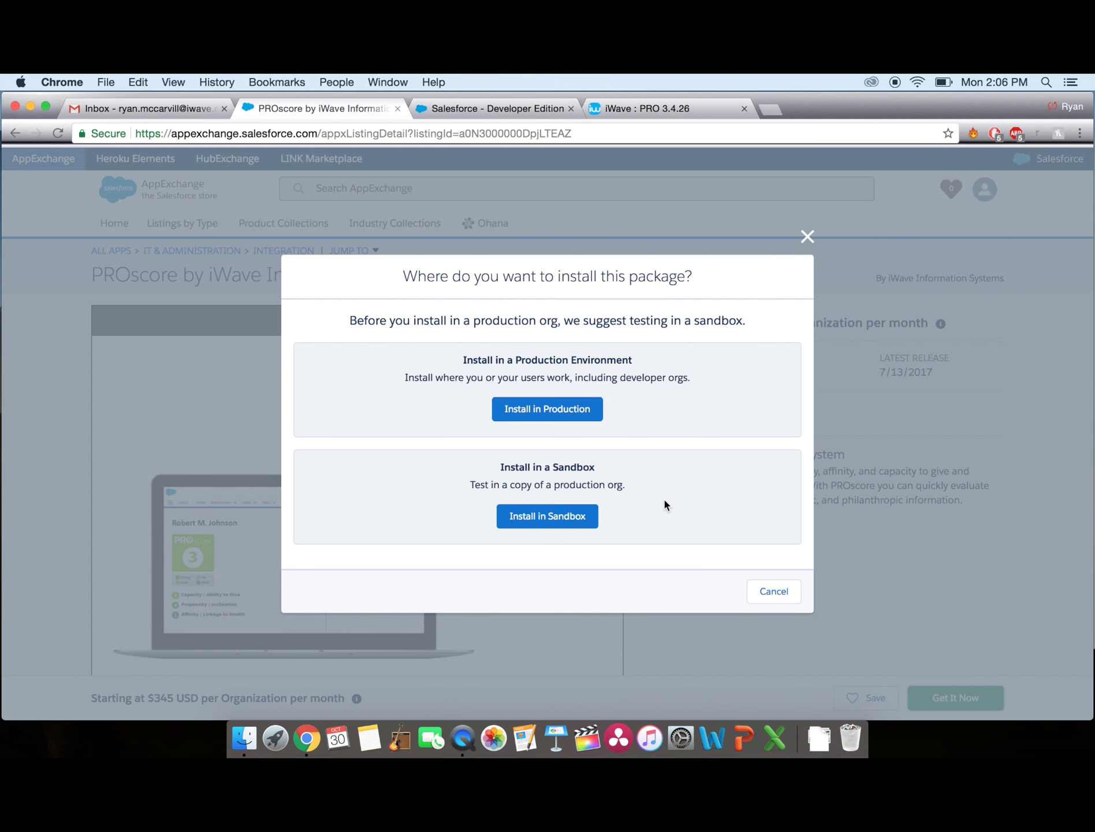
pyautogui.click(573, 410)
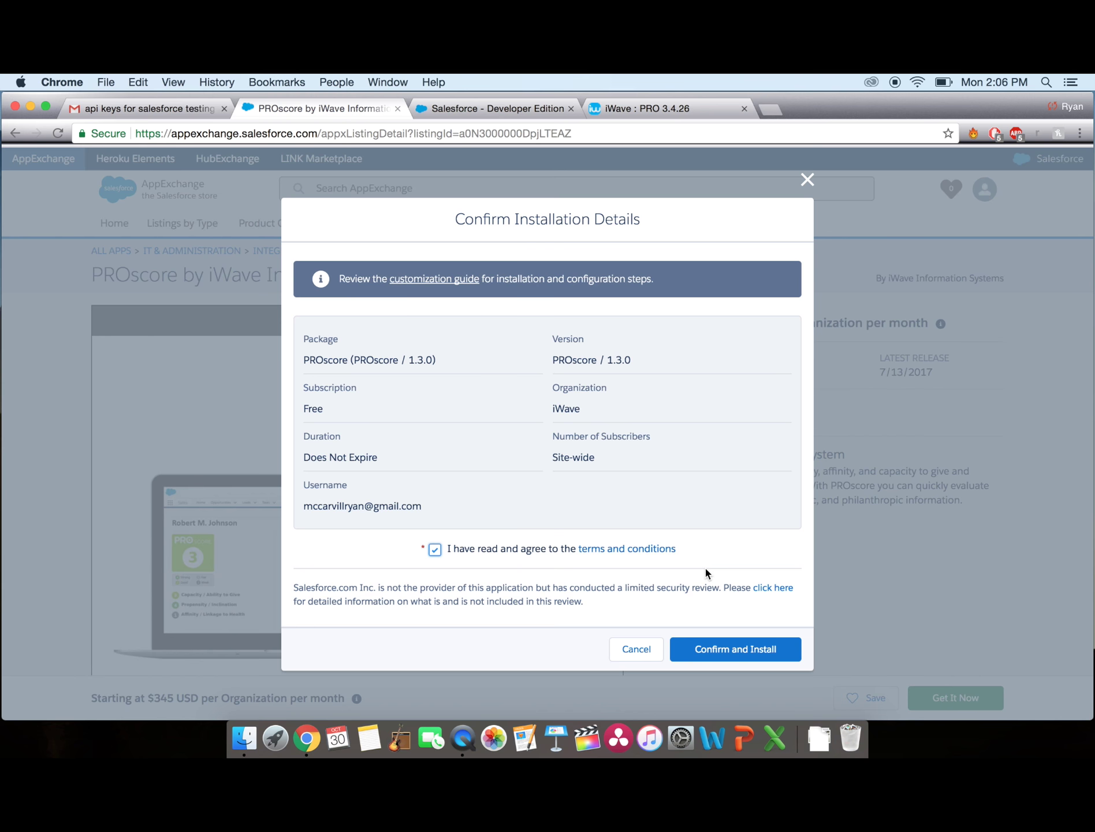
pyautogui.click(735, 658)
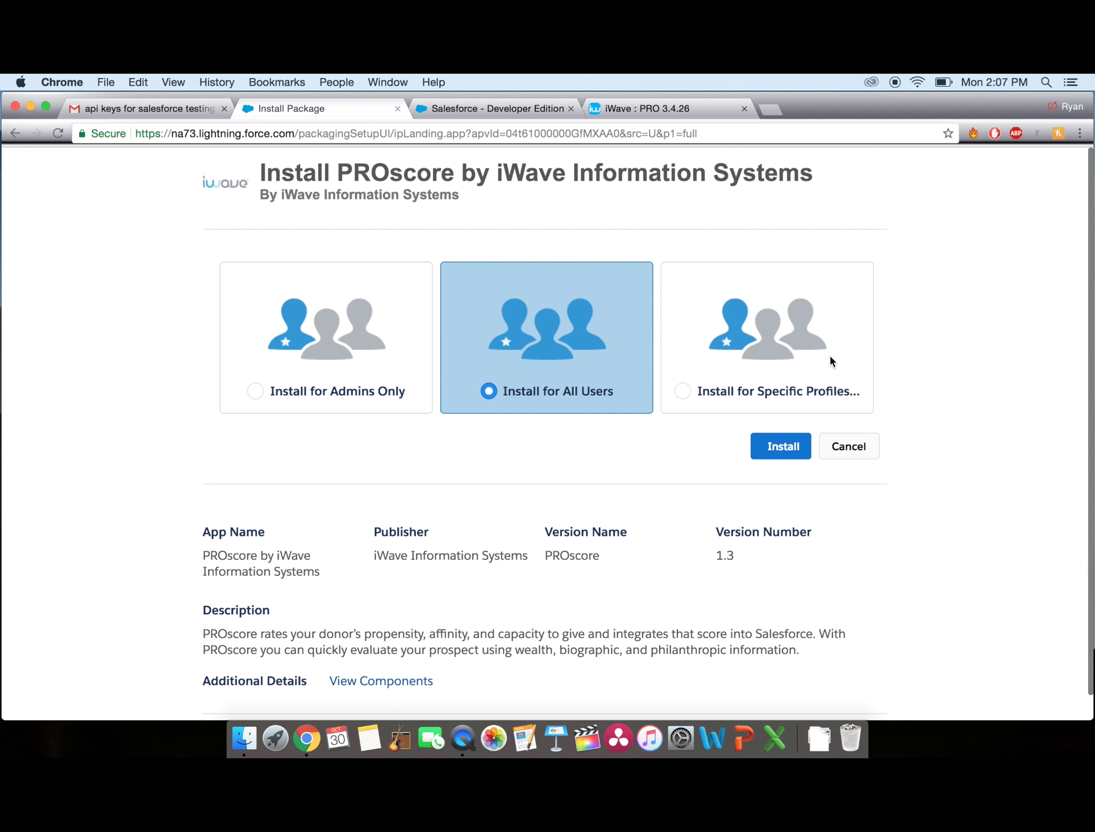
# Step: Install PROscore for all users, granting access to the third-party site api.iwave.com, and finish the installation
pyautogui.click(789, 450)
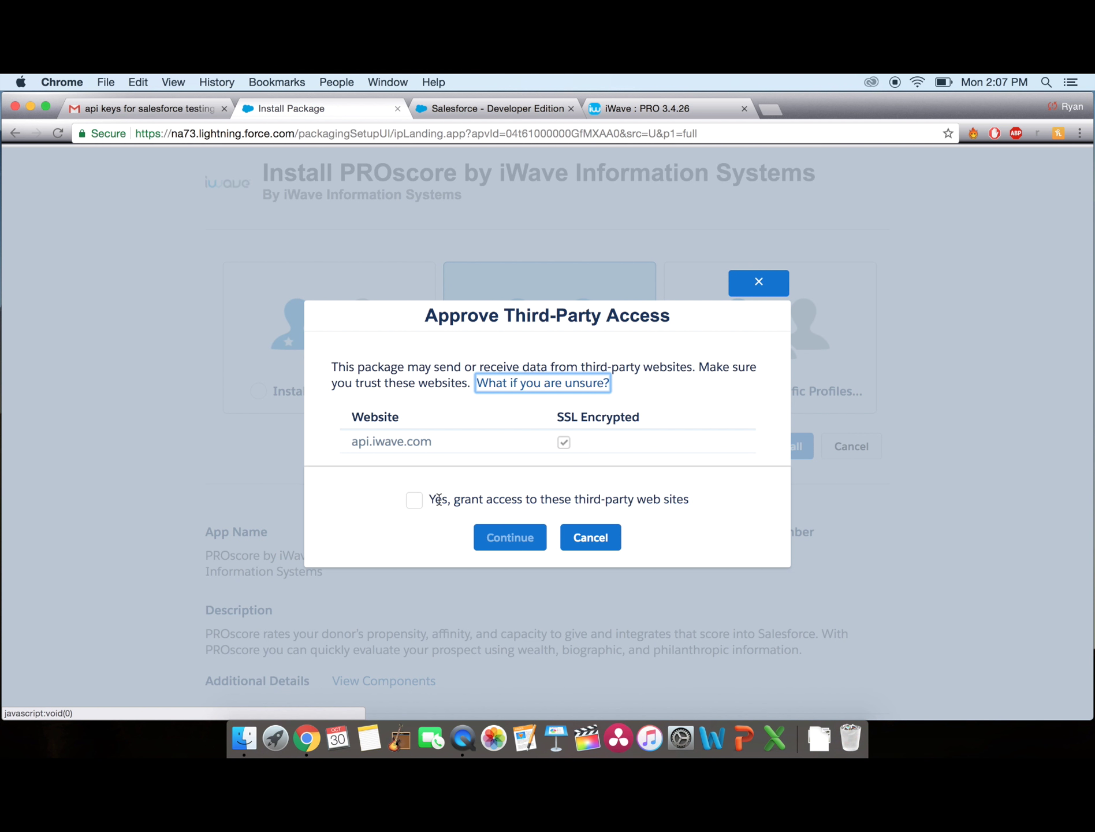
pyautogui.click(414, 500)
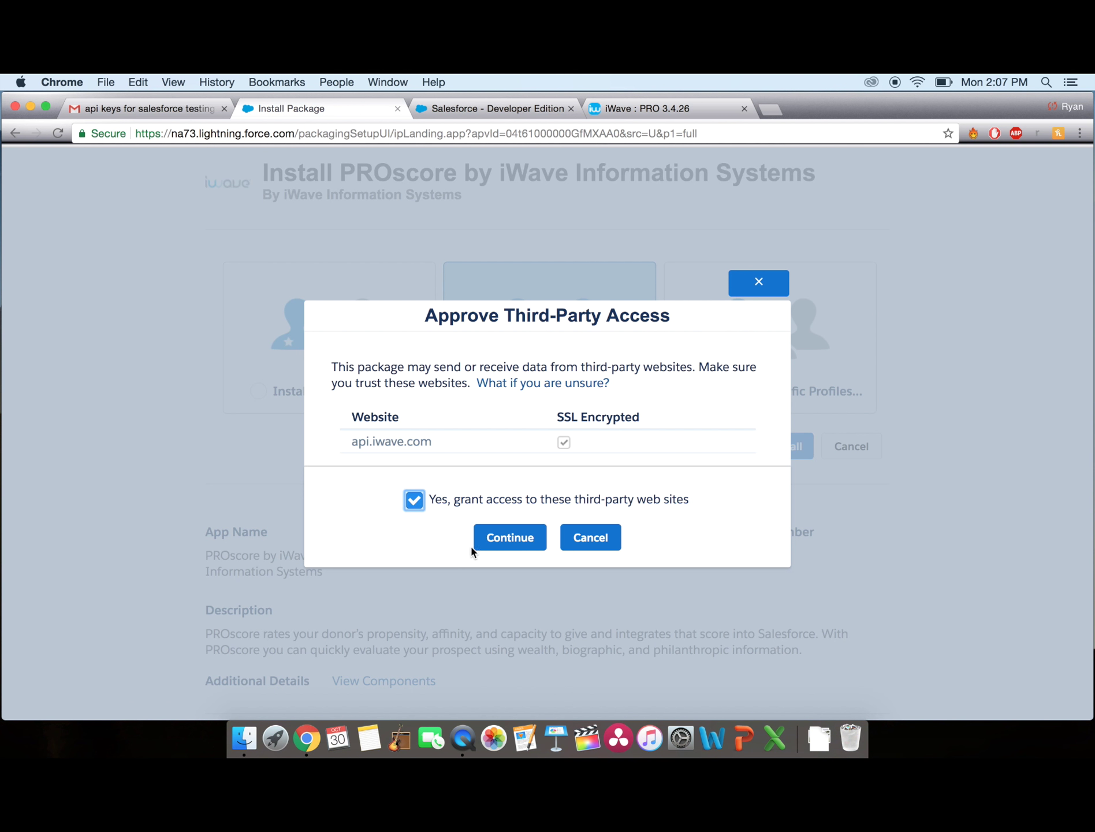
pyautogui.click(501, 540)
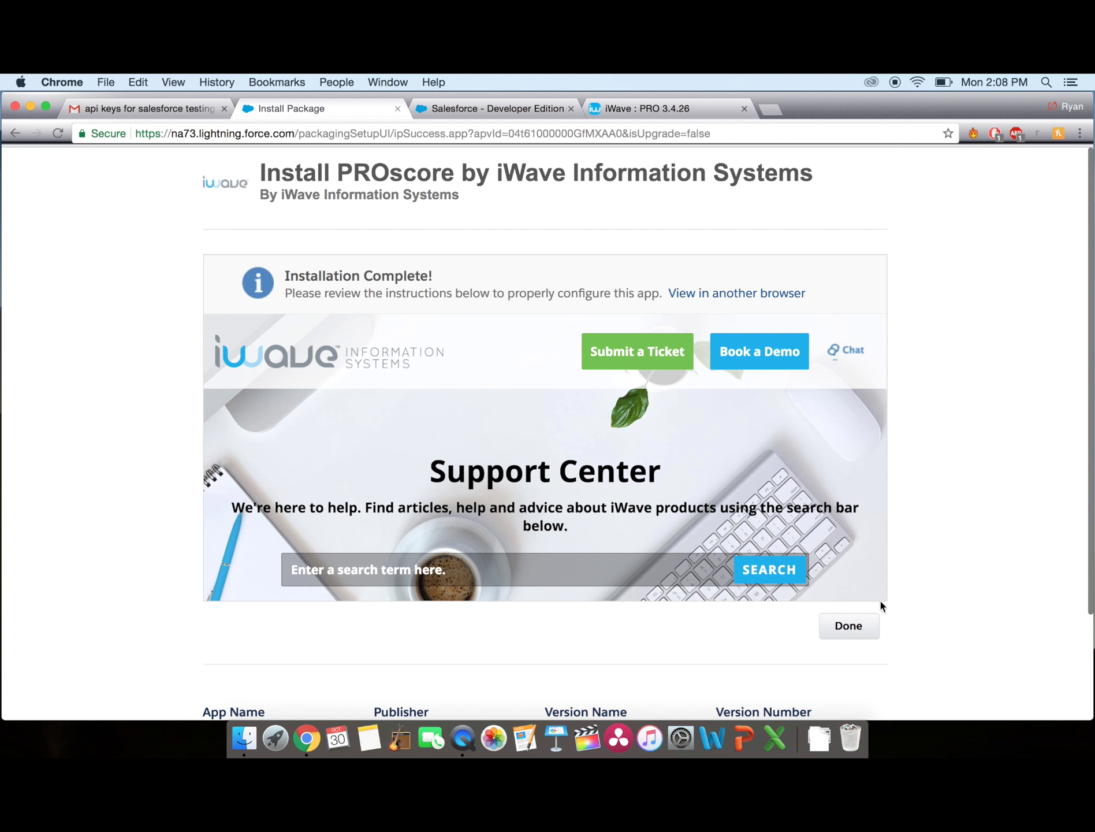
pyautogui.click(856, 628)
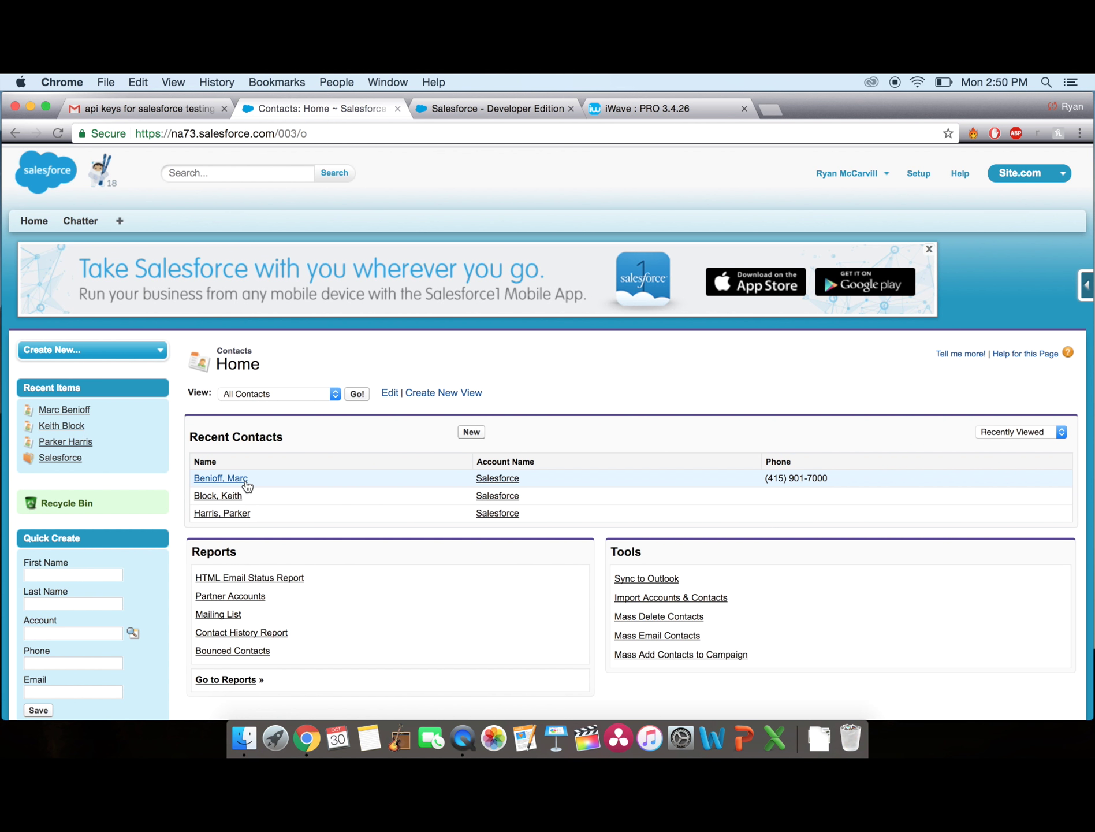
# Step: Edit the page layout from the first recent contact and add the iWave PROscores related list above Opportunities
pyautogui.click(245, 482)
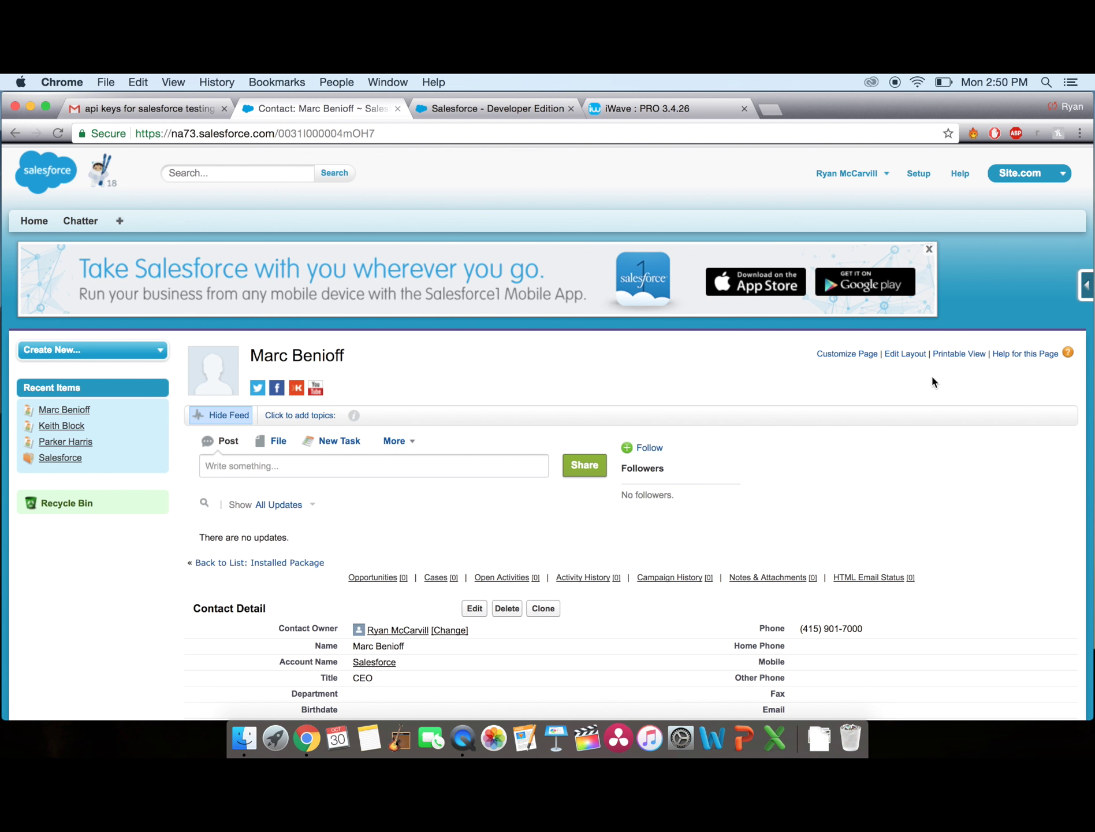
pyautogui.click(907, 354)
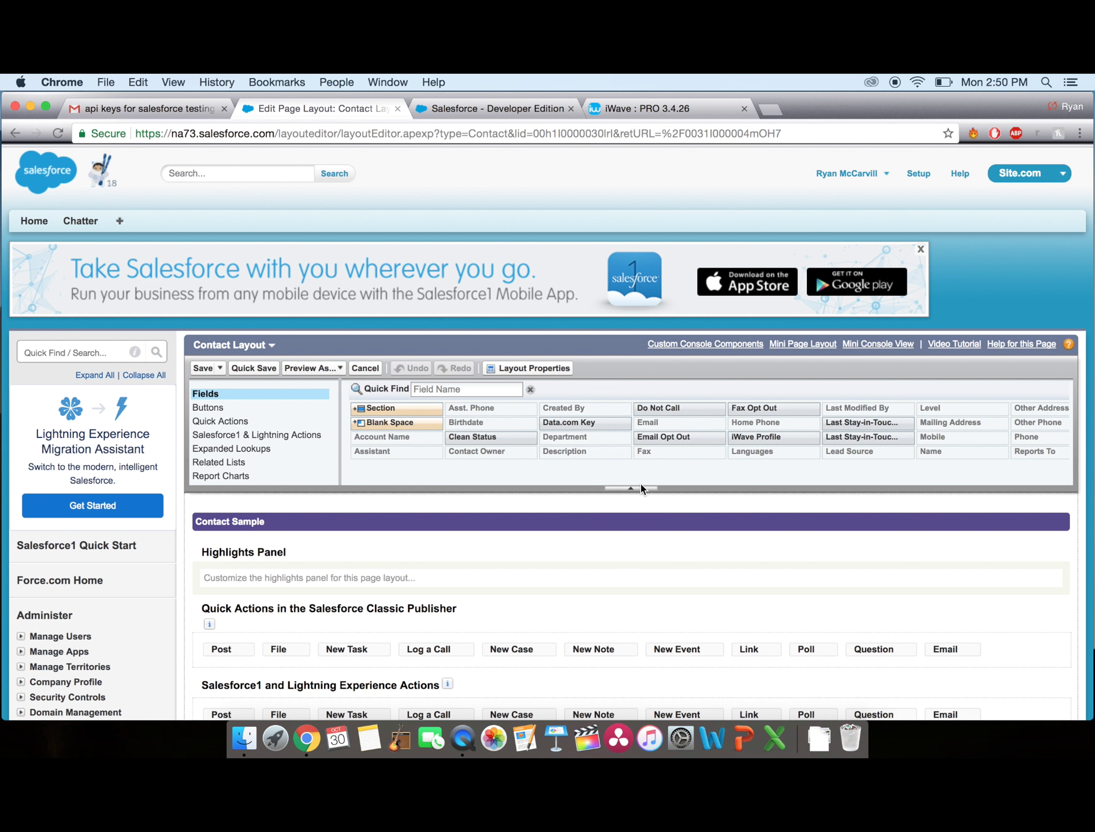
pyautogui.click(234, 463)
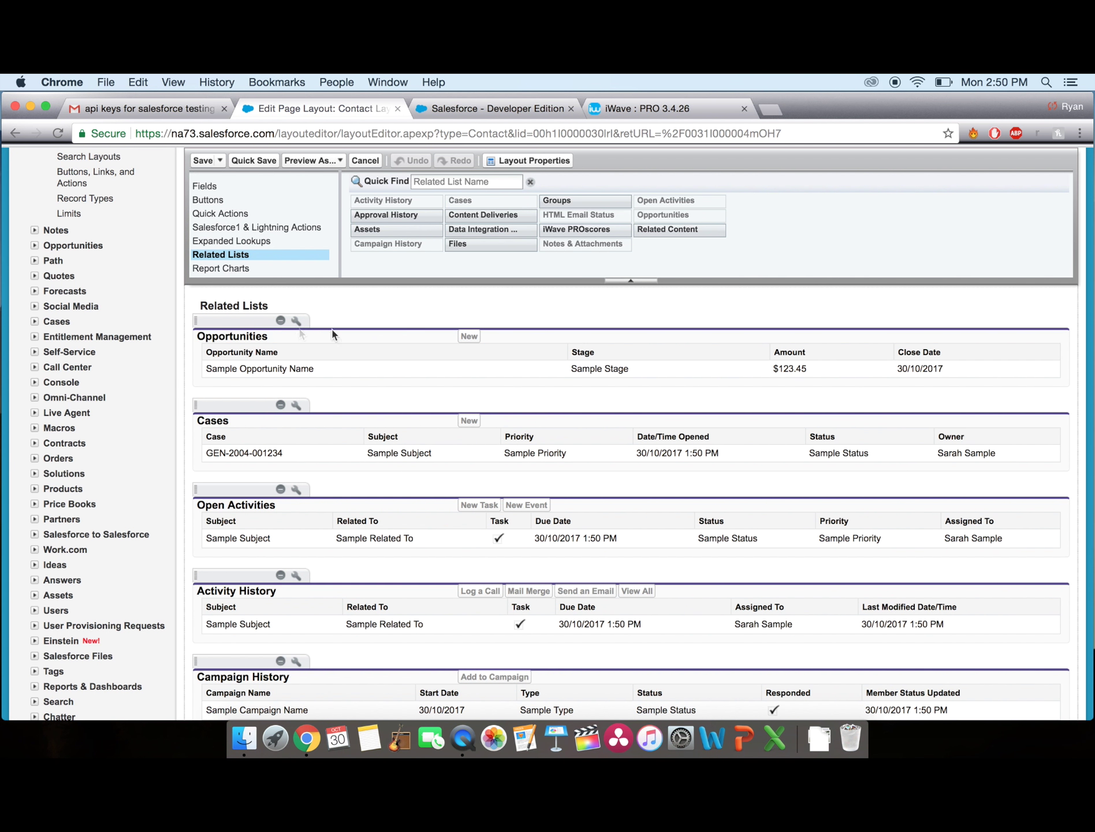
pyautogui.moveTo(587, 228); pyautogui.dragTo(269, 325)
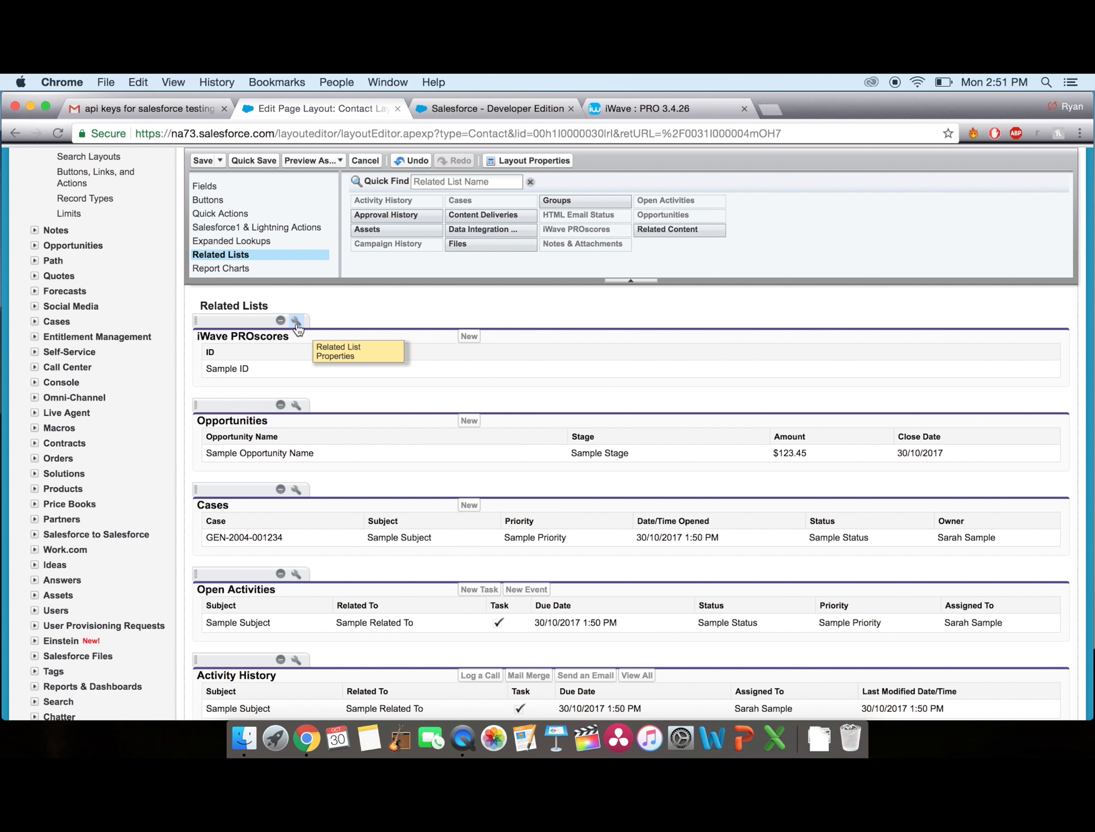
# Step: Open the iWave PROscores related list properties and add PROscore to the selected fields
pyautogui.click(297, 328)
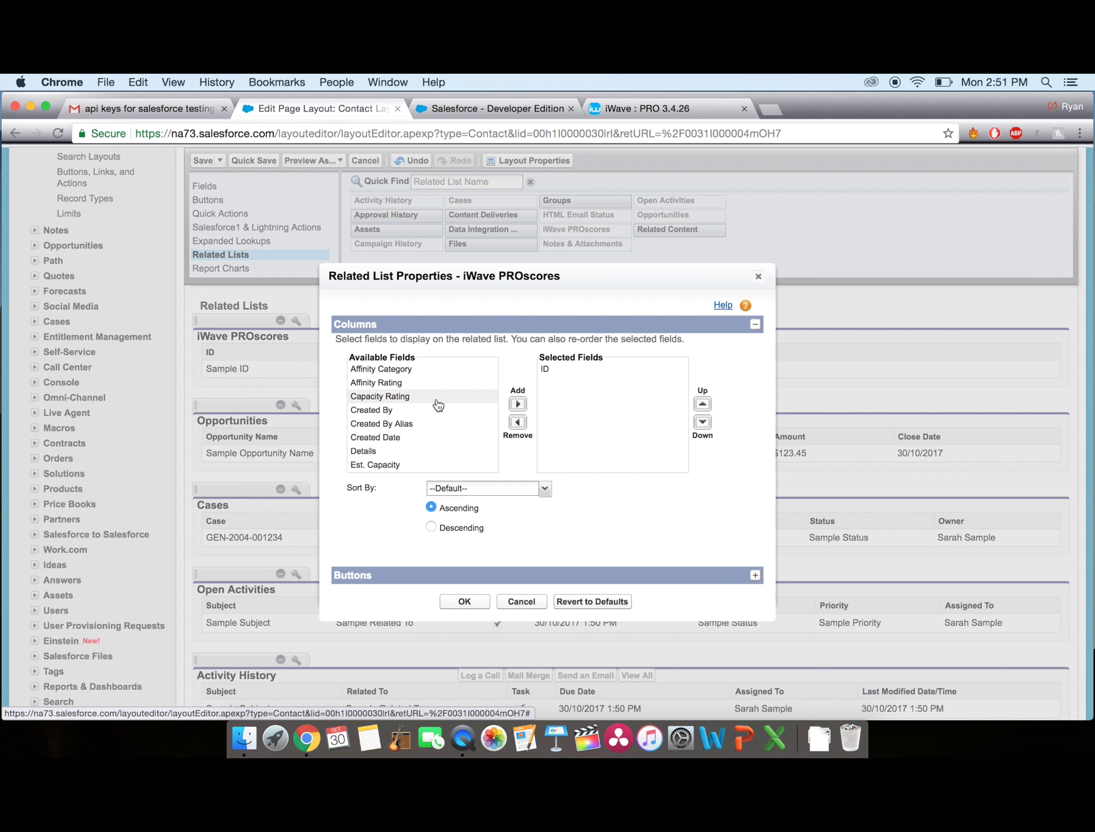
pyautogui.scroll(-10, 438, 404)
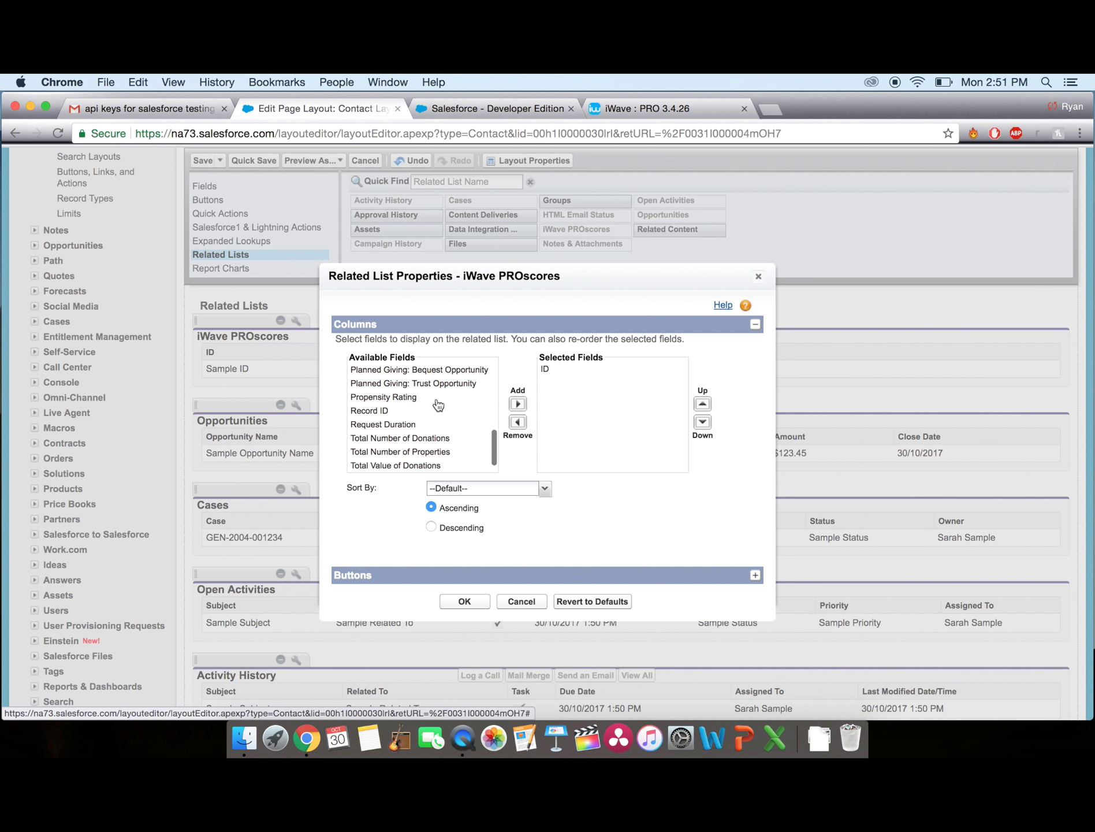
pyautogui.scroll(5, 438, 405)
pyautogui.click(424, 397)
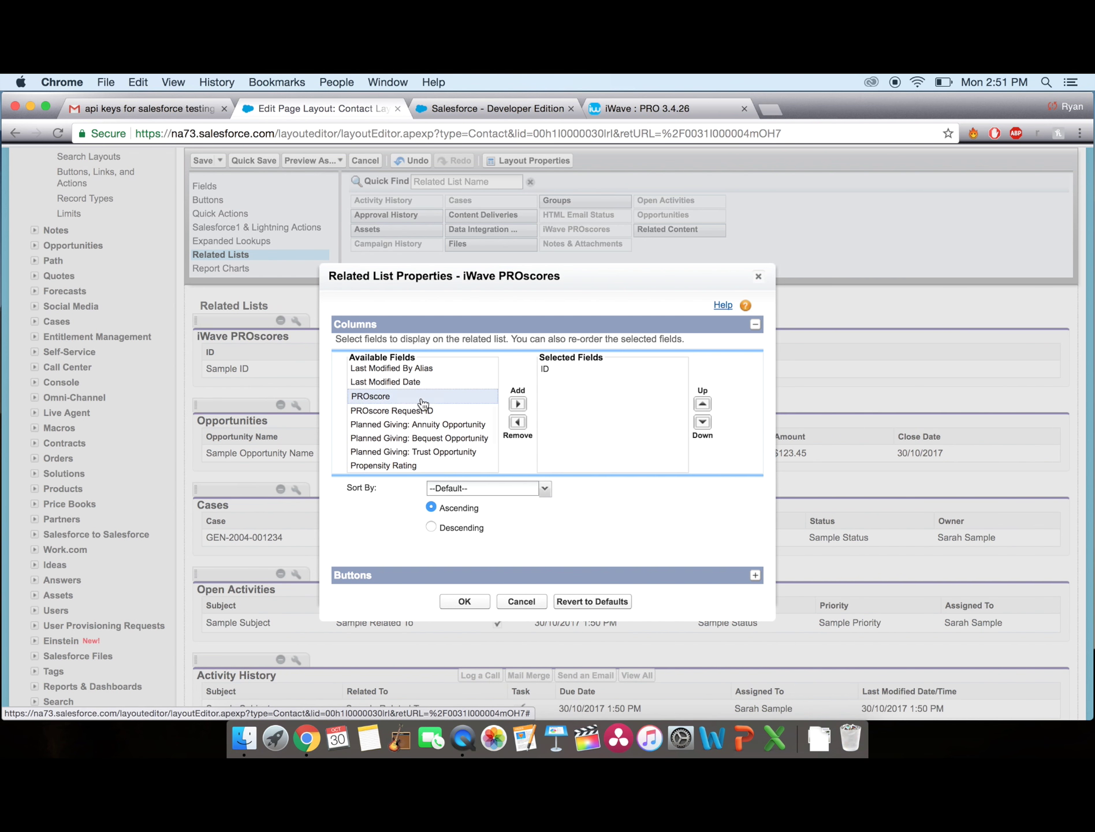
pyautogui.click(518, 404)
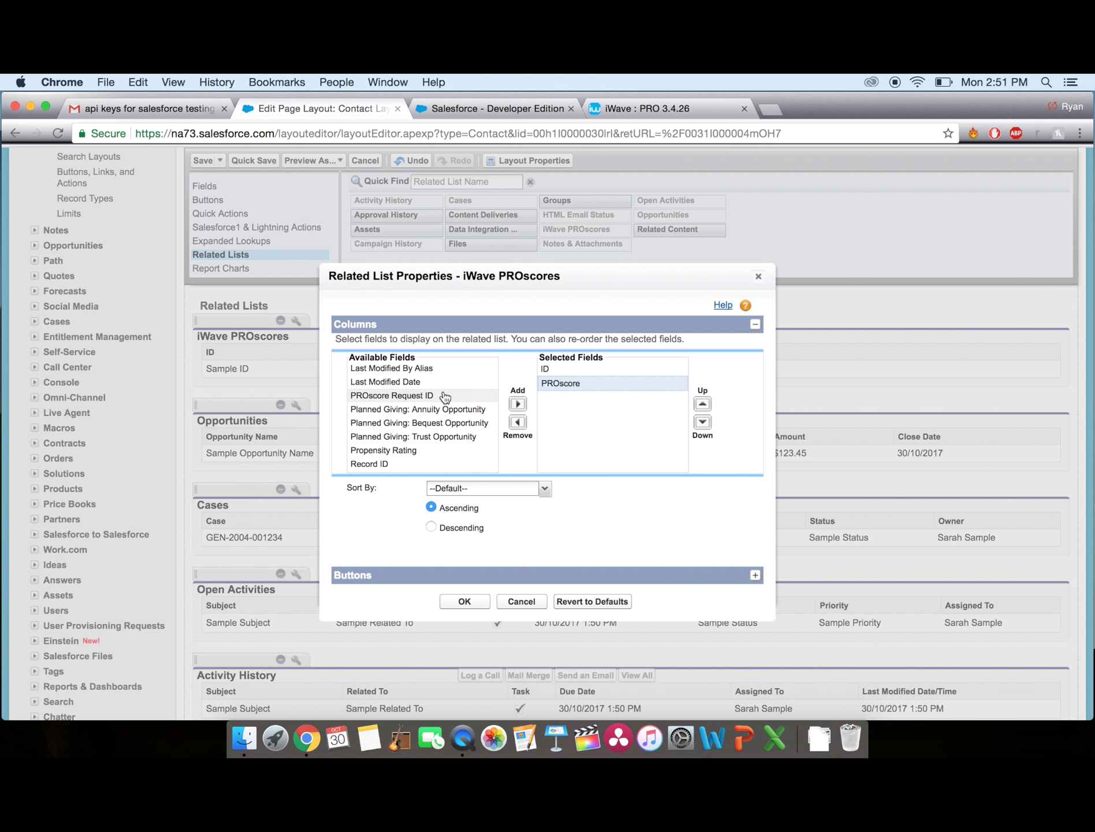
# Step: Add the Created Date field to the related list's columns
pyautogui.scroll(-5, 445, 397)
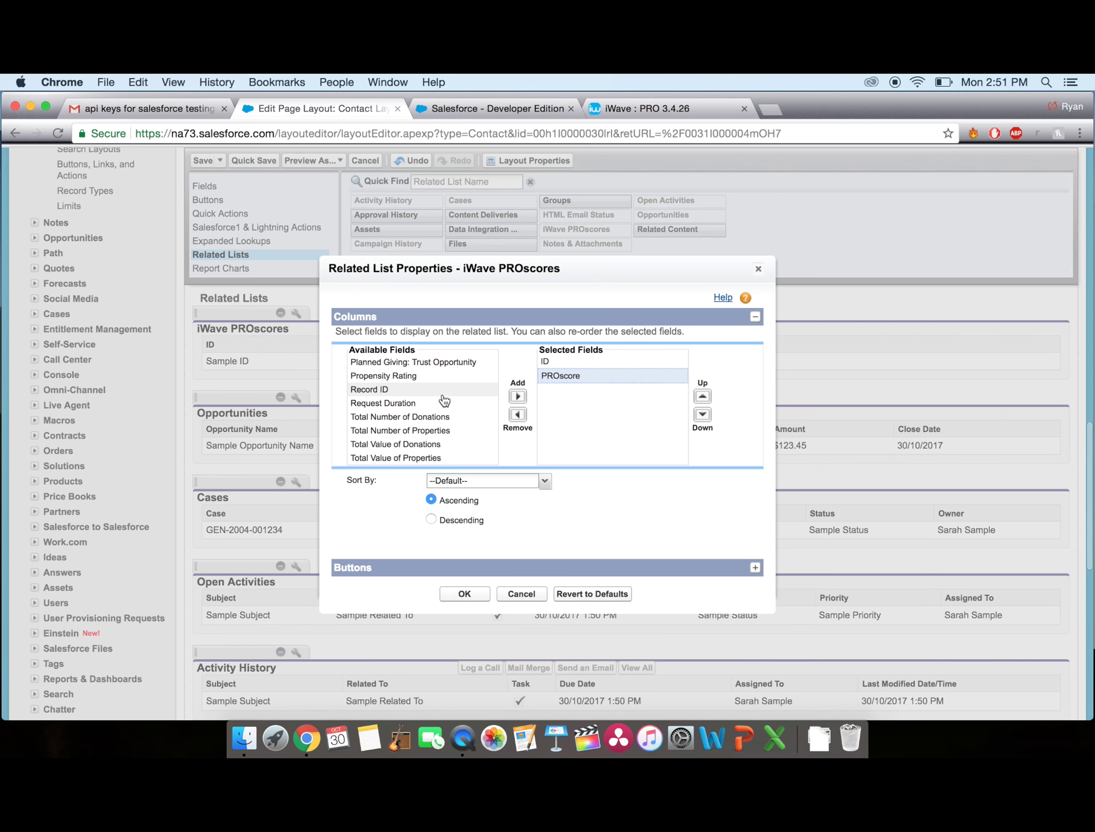
pyautogui.scroll(10, 445, 407)
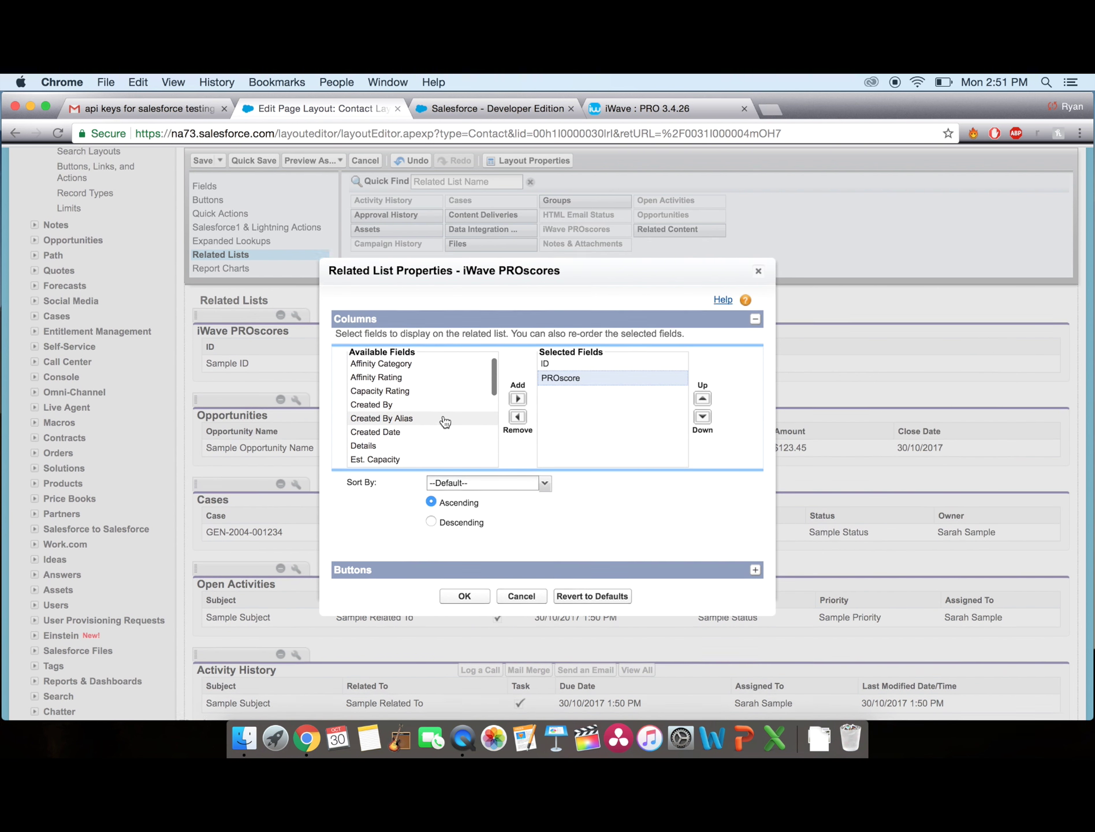
pyautogui.scroll(2, 445, 422)
pyautogui.click(417, 453)
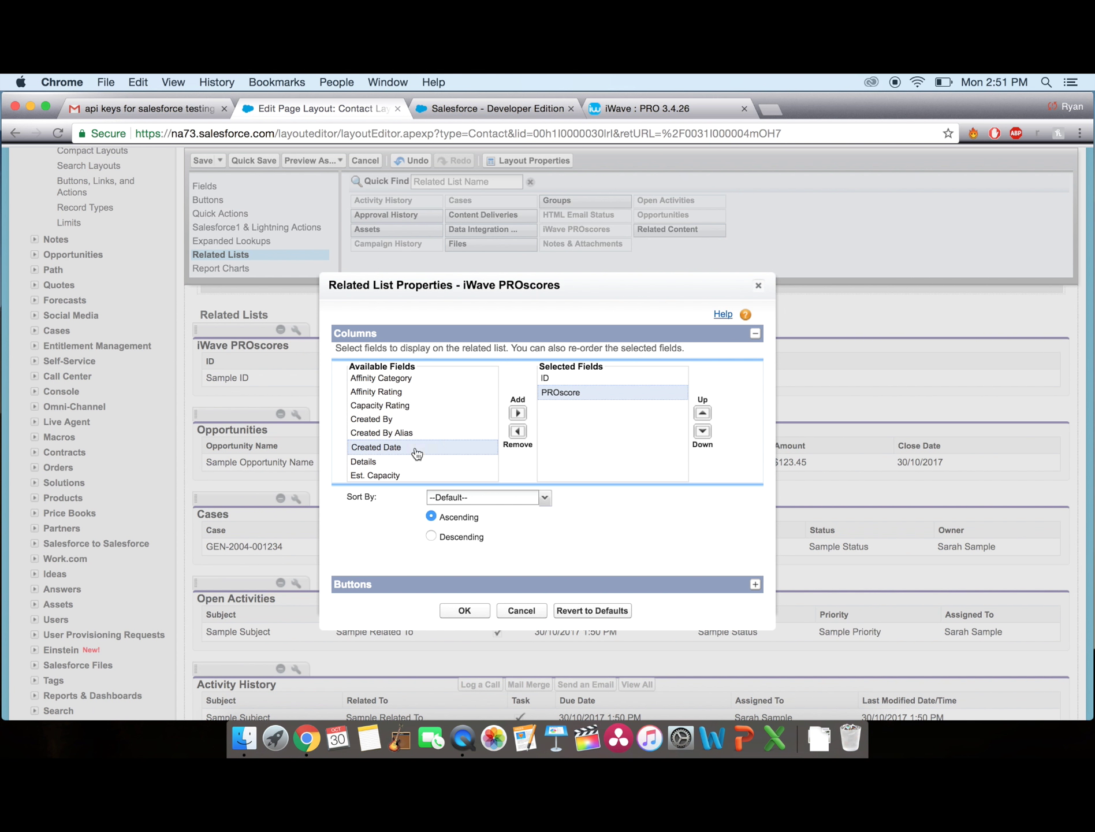
pyautogui.click(518, 413)
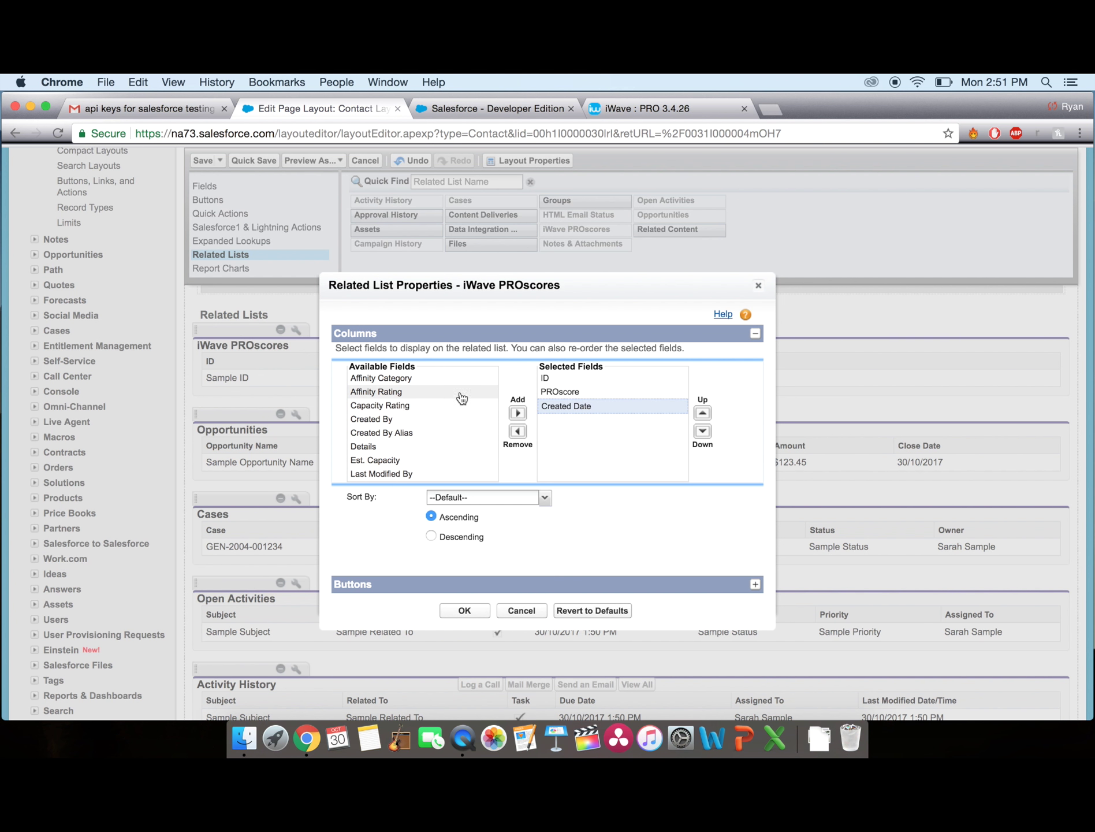
# Step: Add the Affinity Category, Affinity Rating and Capacity Rating fields to the related list's columns
pyautogui.click(441, 380)
pyautogui.click(518, 414)
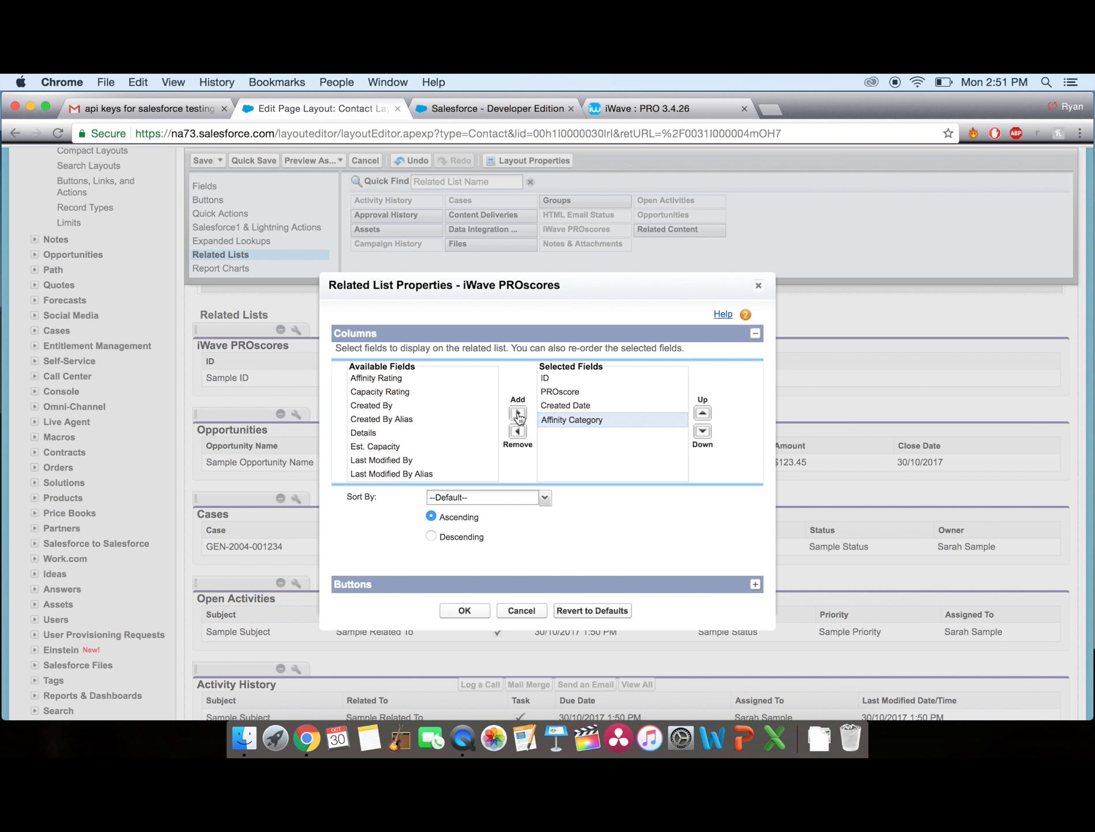
pyautogui.click(429, 383)
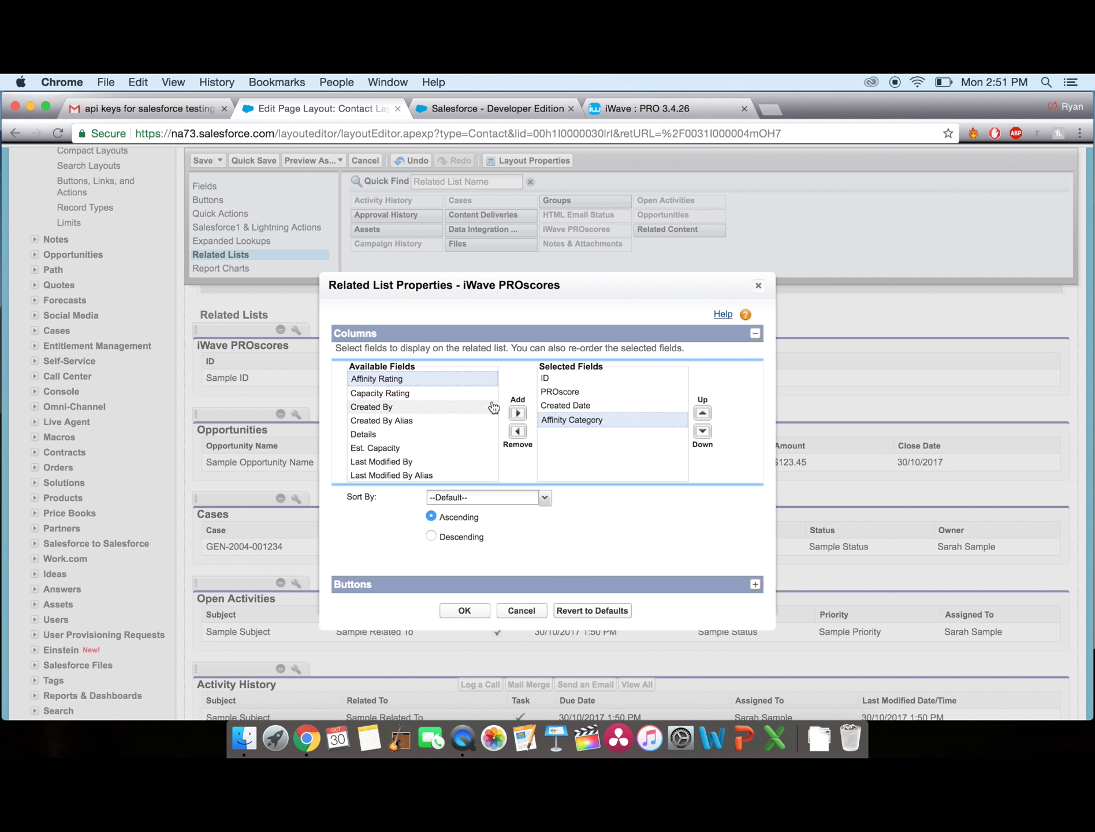
pyautogui.click(517, 413)
pyautogui.click(438, 385)
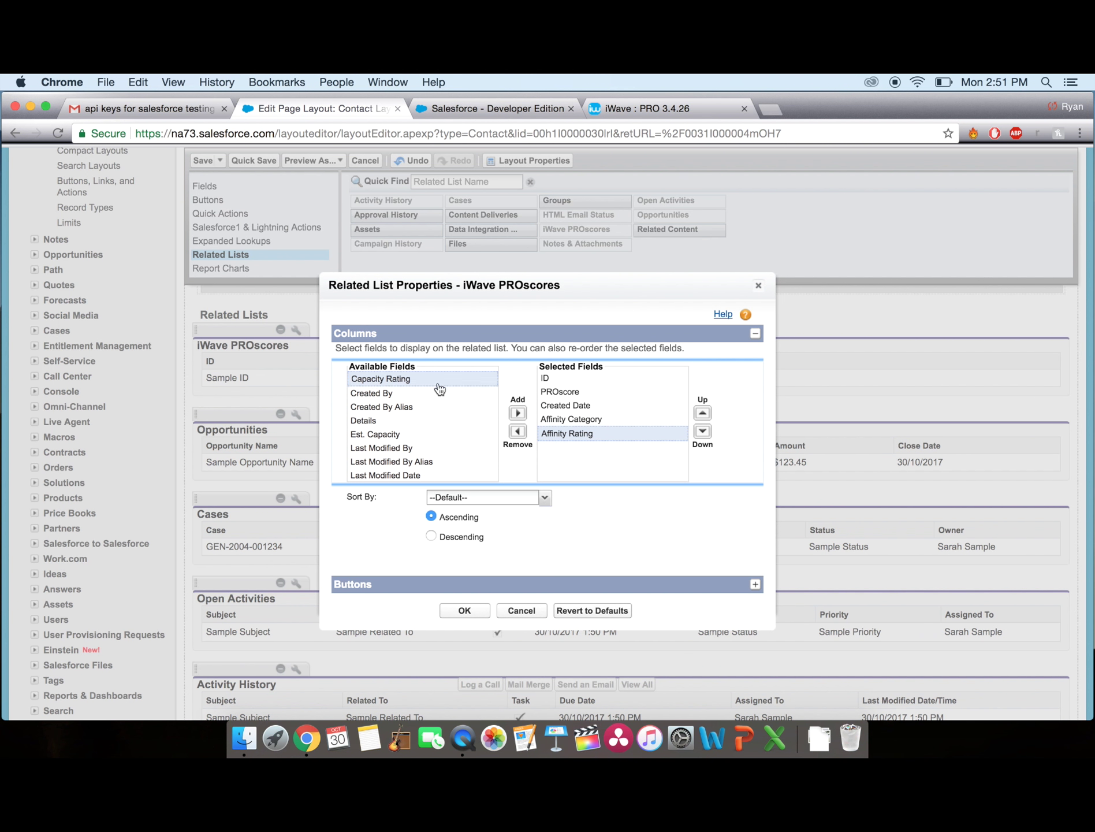
pyautogui.click(518, 413)
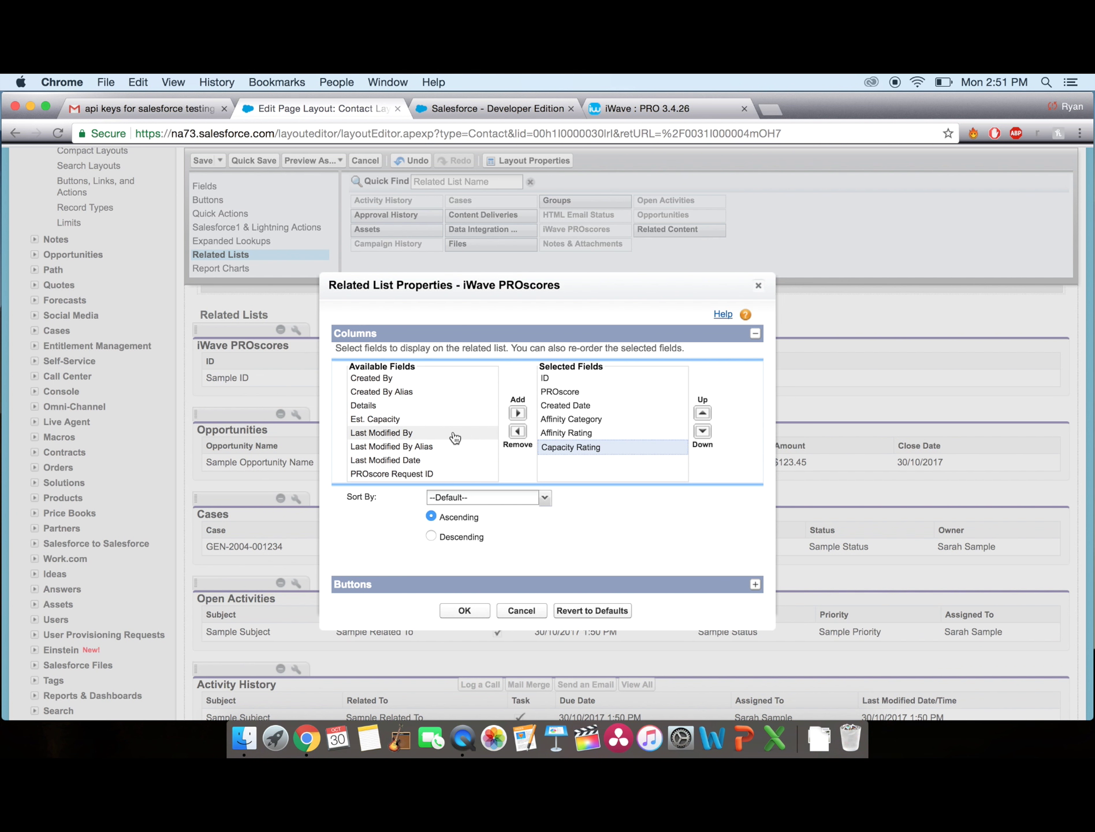
# Step: Add Propensity Rating to the selected fields and move it above Affinity Rating
pyautogui.click(451, 420)
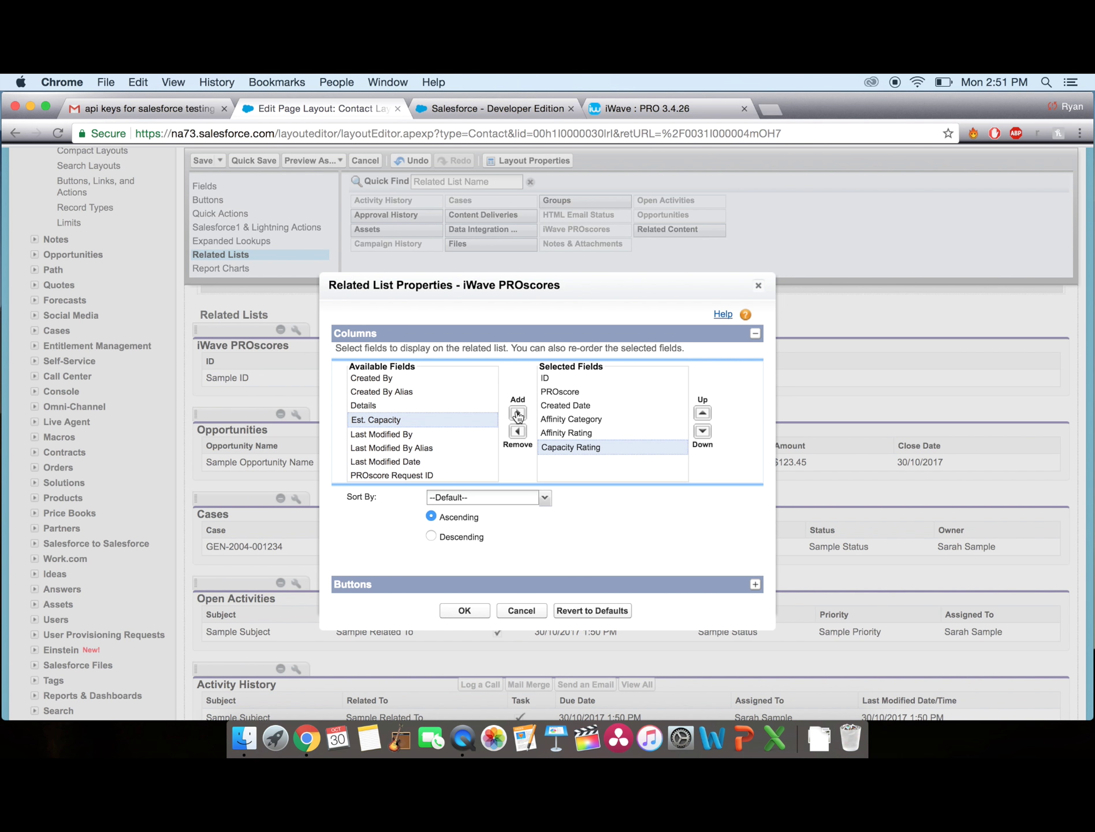
pyautogui.scroll(-4, 457, 433)
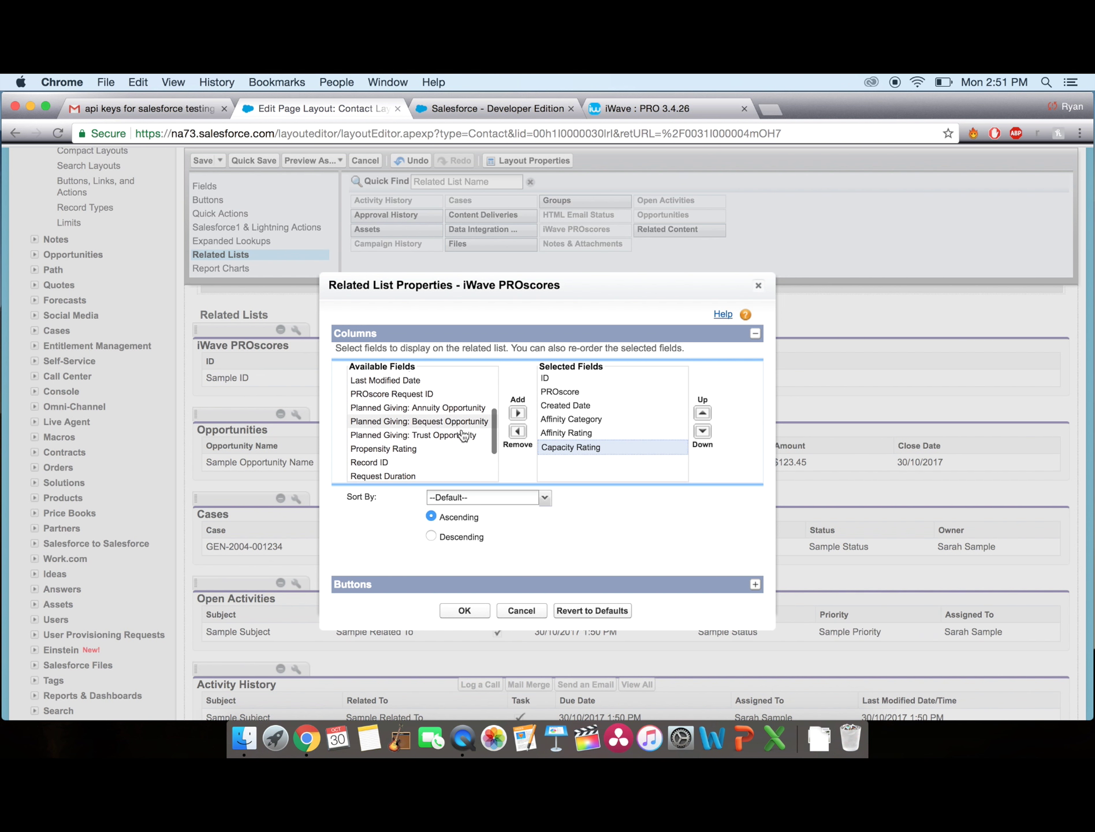
pyautogui.click(456, 451)
pyautogui.click(517, 413)
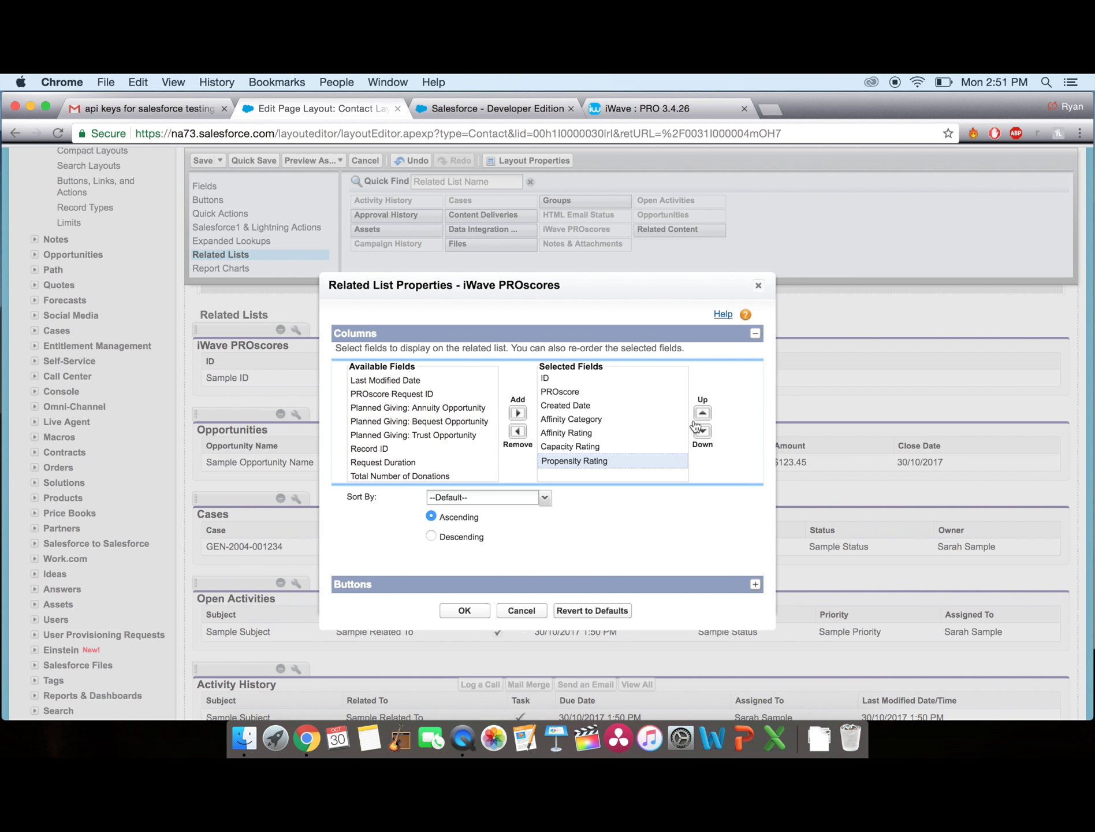
pyautogui.click(702, 413)
pyautogui.click(702, 414)
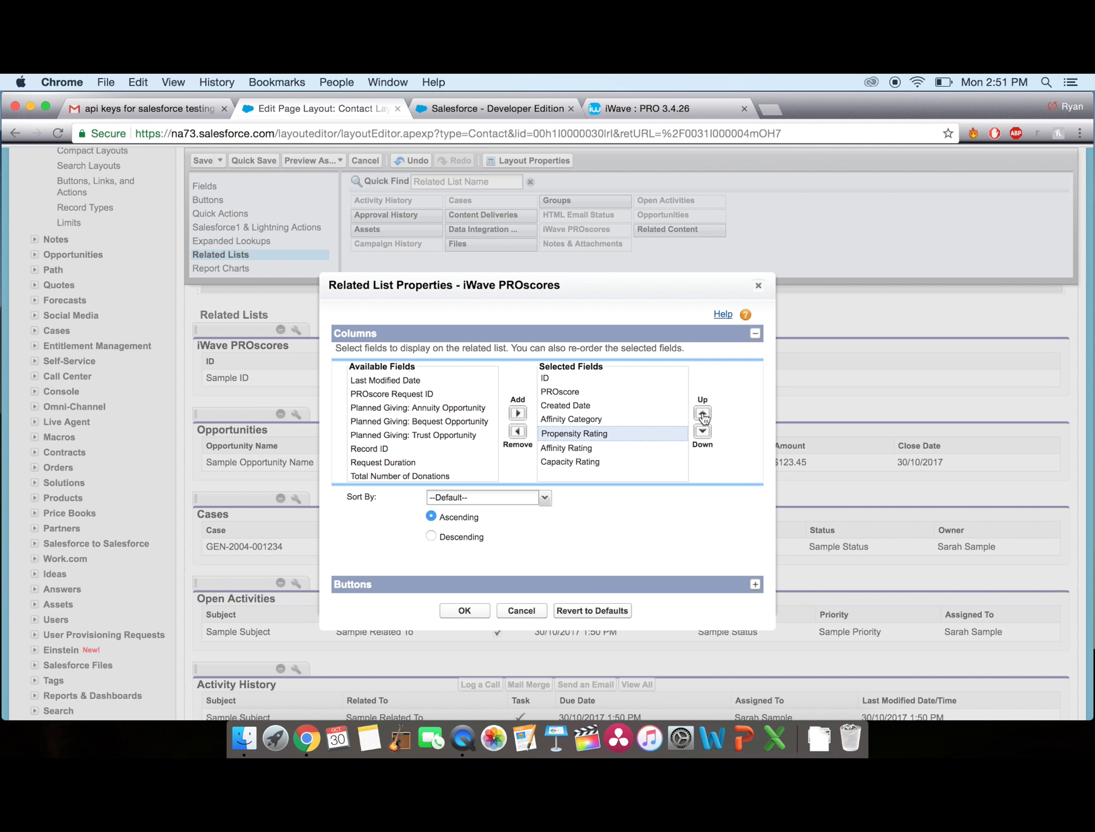
# Step: Add the Est. Capacity and Total Number of Donations fields to the related list's columns
pyautogui.scroll(6, 439, 437)
pyautogui.click(439, 436)
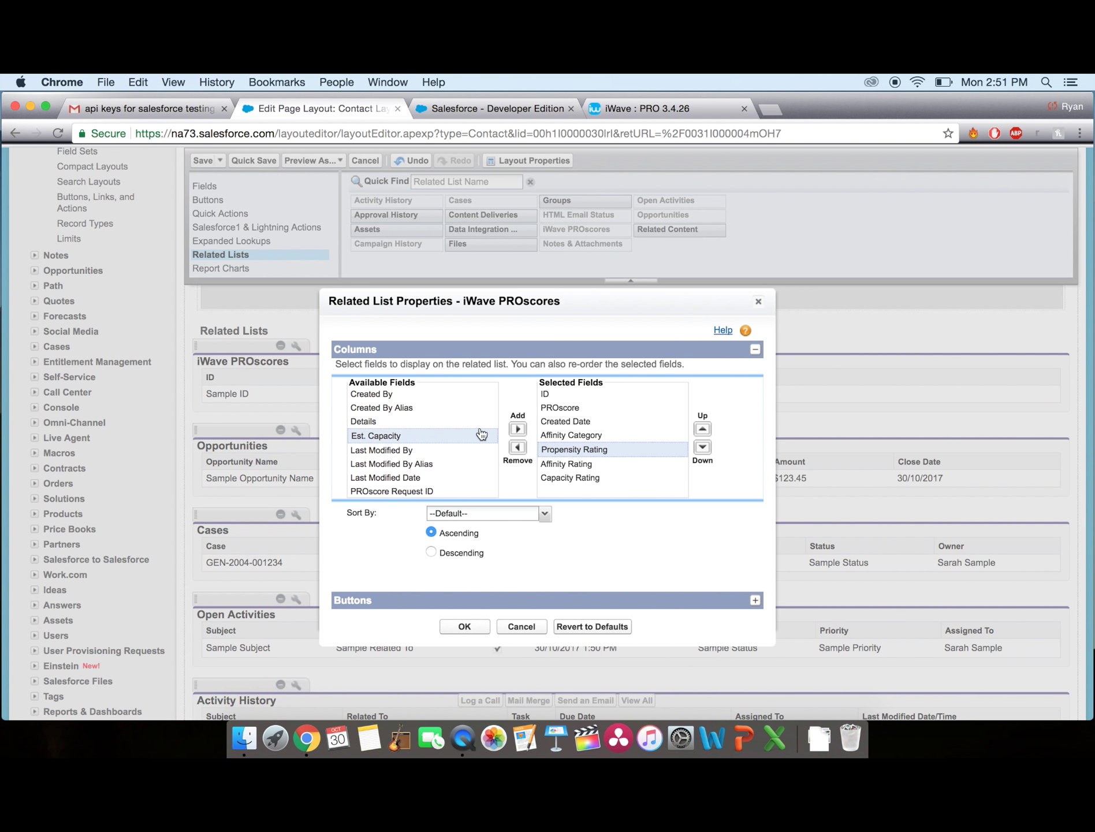
pyautogui.click(517, 429)
pyautogui.scroll(-5, 458, 448)
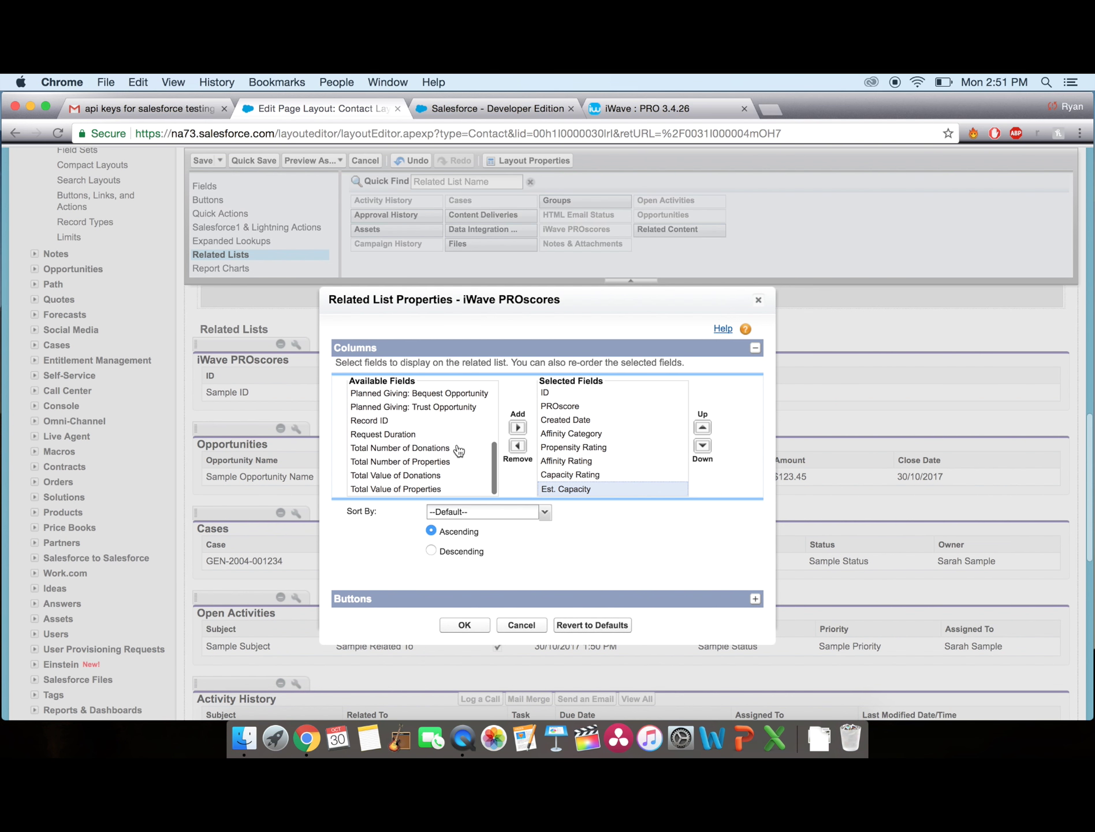
pyautogui.click(459, 449)
pyautogui.click(518, 427)
# Step: Add Total Number of Properties to the selected fields and try to add Total Value of Donations
pyautogui.click(456, 461)
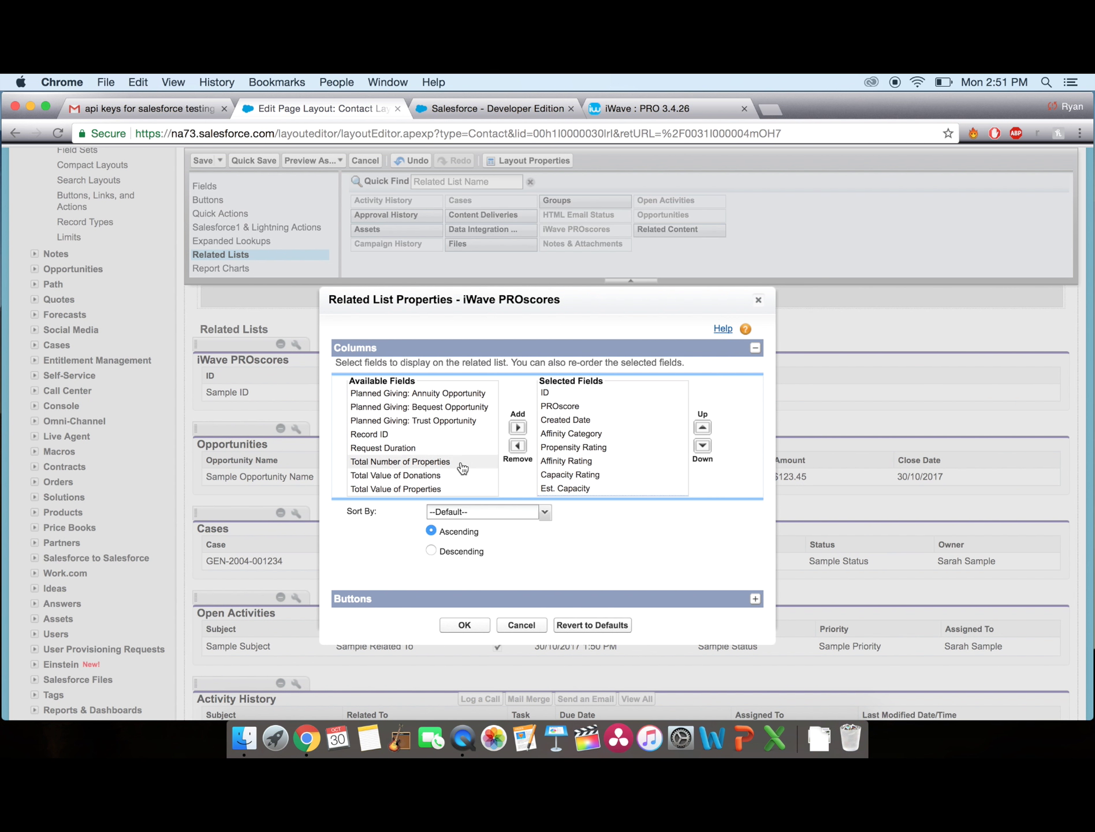
pyautogui.click(515, 429)
pyautogui.scroll(-2, 457, 452)
pyautogui.click(457, 448)
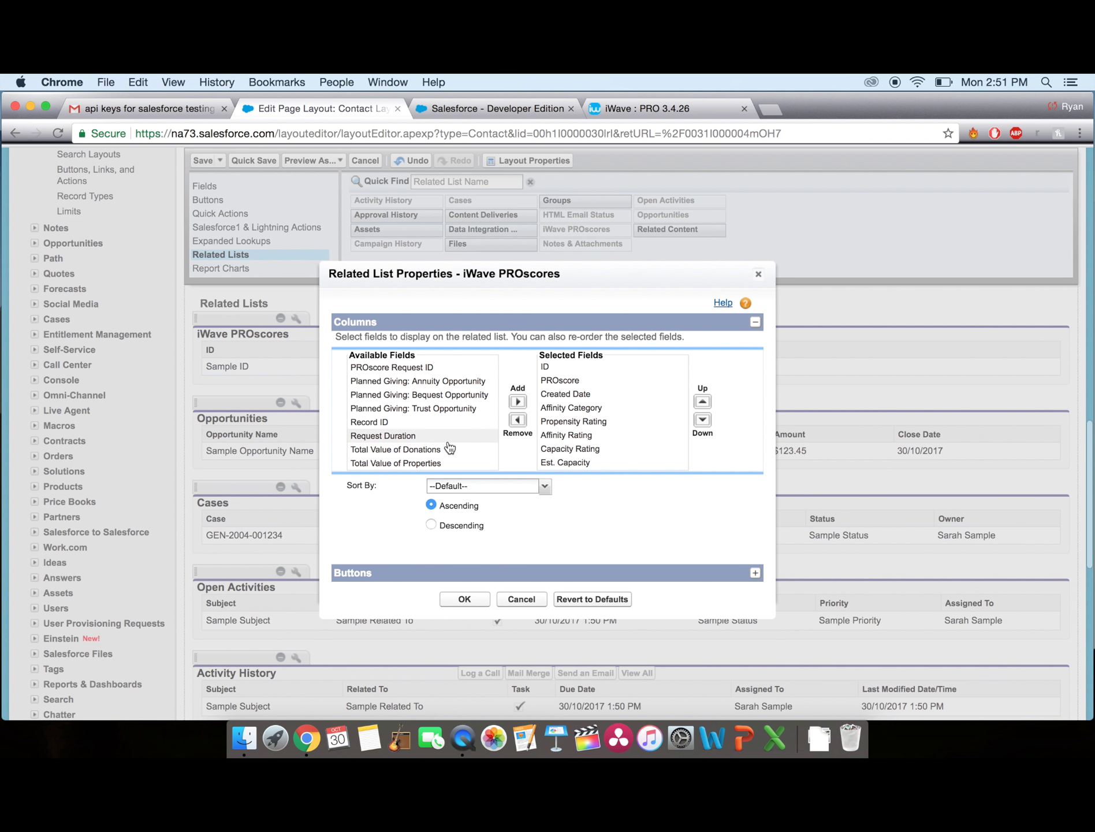
pyautogui.click(517, 403)
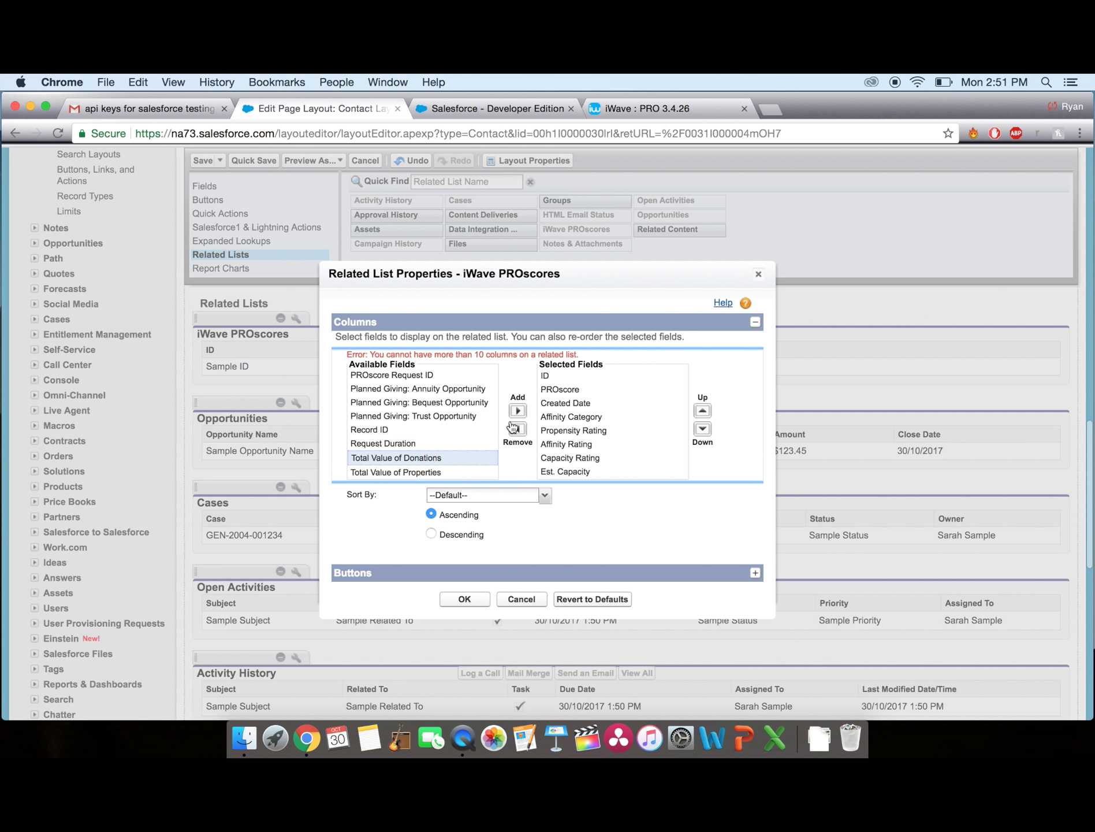
# Step: Remove Total Number of Properties from the selected fields and review the chosen columns
pyautogui.click(518, 429)
pyautogui.scroll(-5, 589, 431)
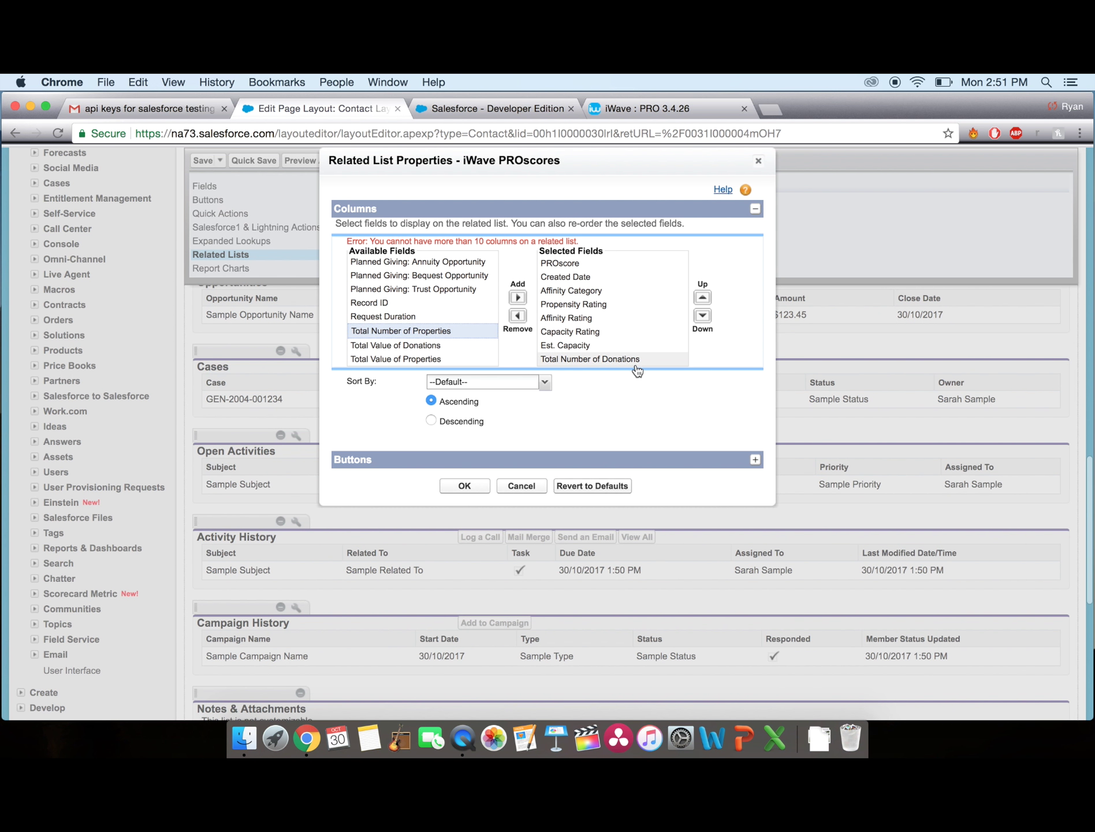
pyautogui.scroll(3, 650, 324)
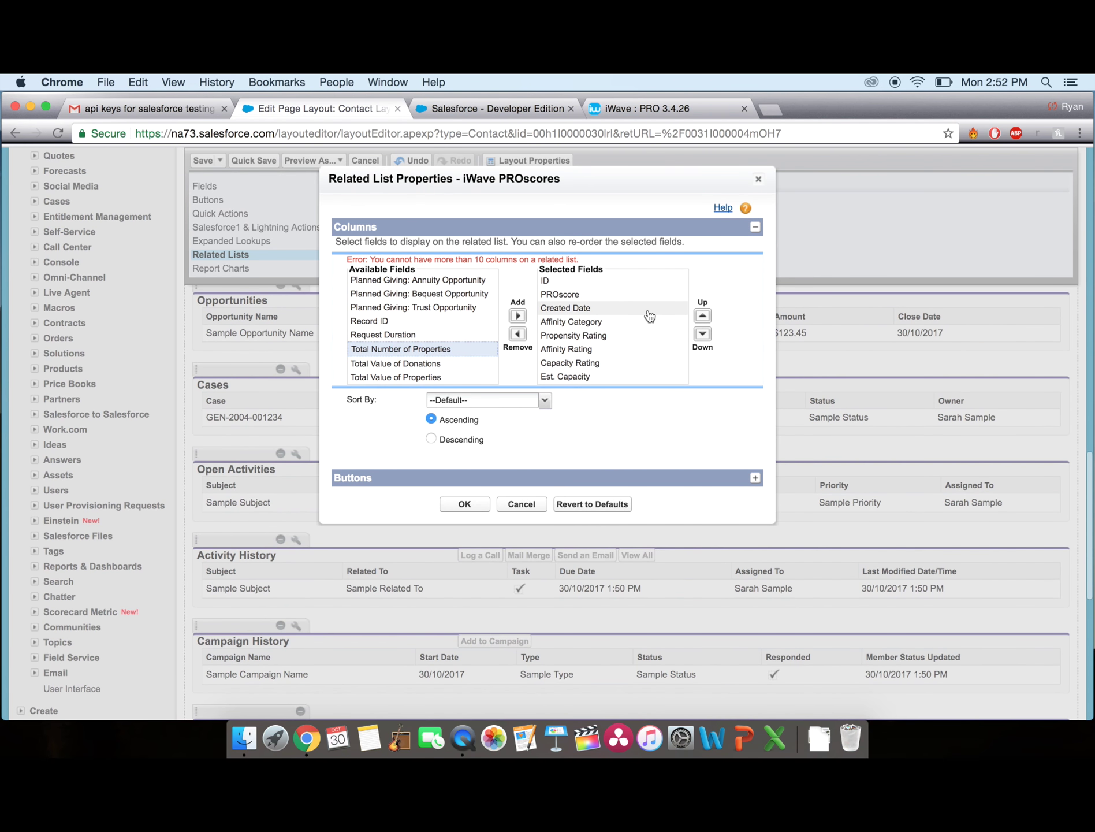
pyautogui.scroll(1, 649, 314)
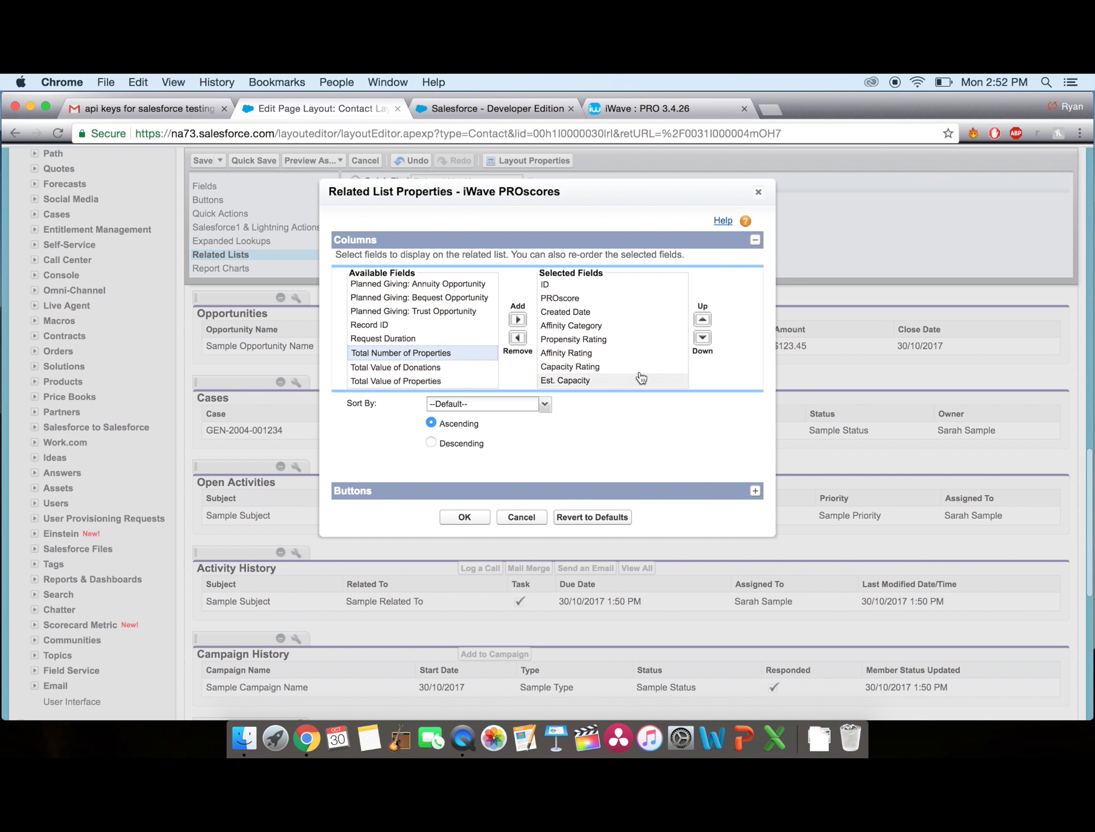
# Step: Add the Get Current Score custom button to the iWave PROscores related list and apply the list's properties
pyautogui.scroll(2, 642, 353)
pyautogui.scroll(4, 644, 351)
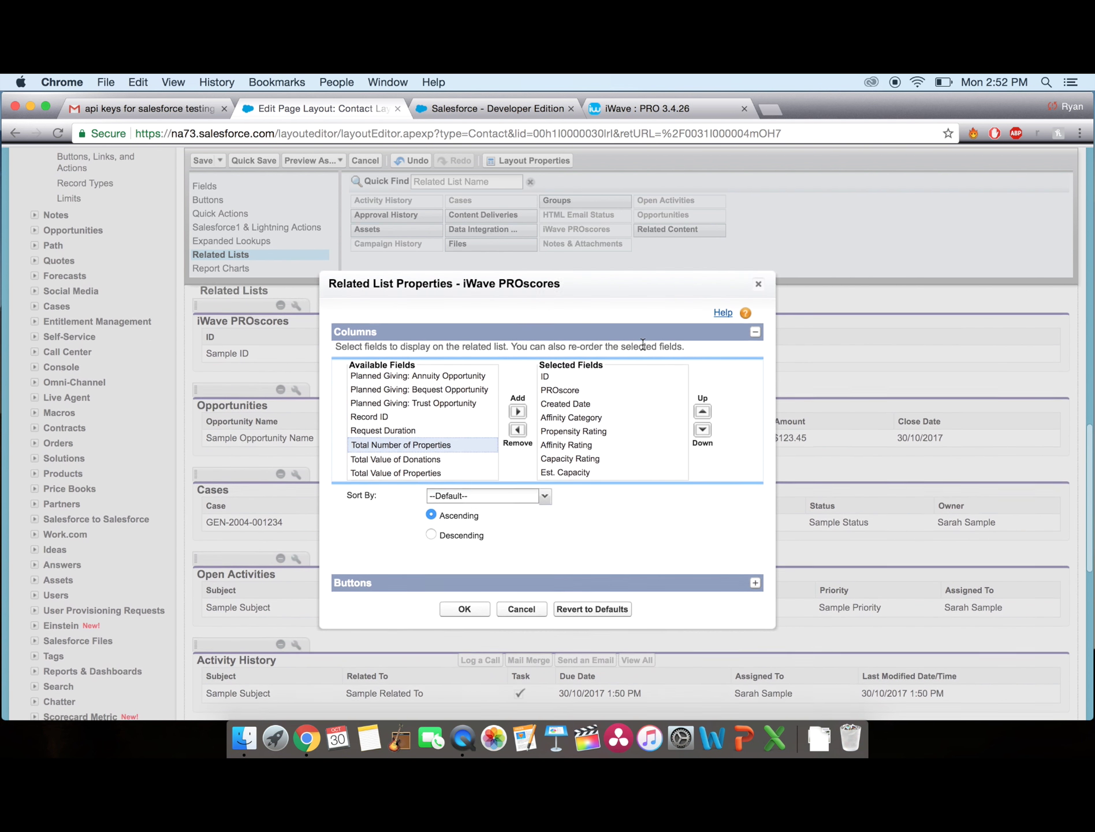
pyautogui.scroll(-2, 642, 342)
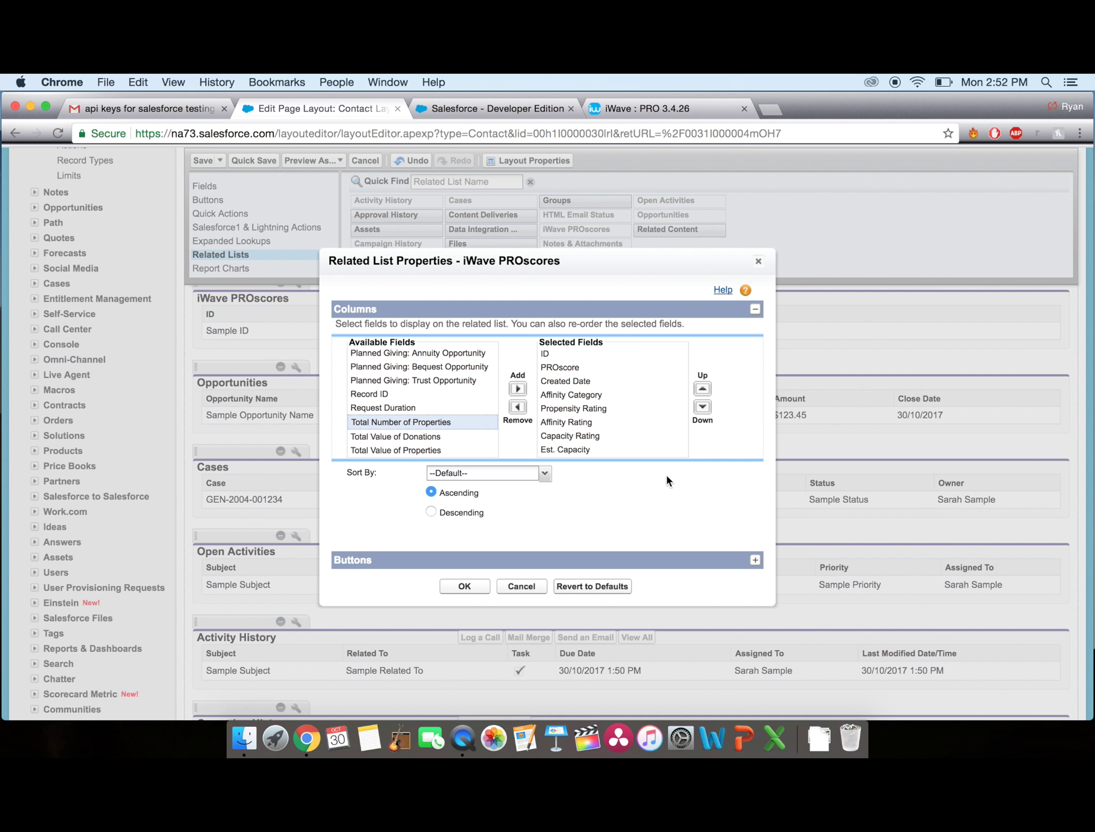
pyautogui.click(755, 560)
pyautogui.click(428, 461)
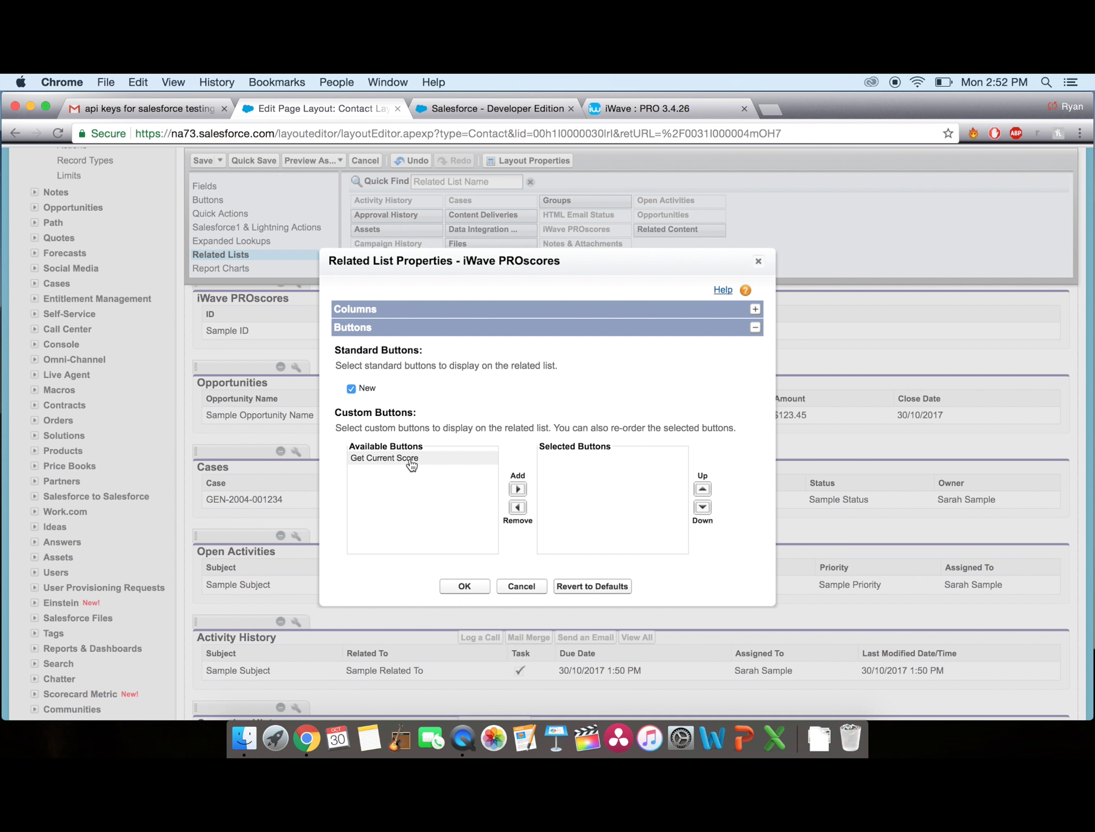
pyautogui.click(412, 459)
pyautogui.click(518, 491)
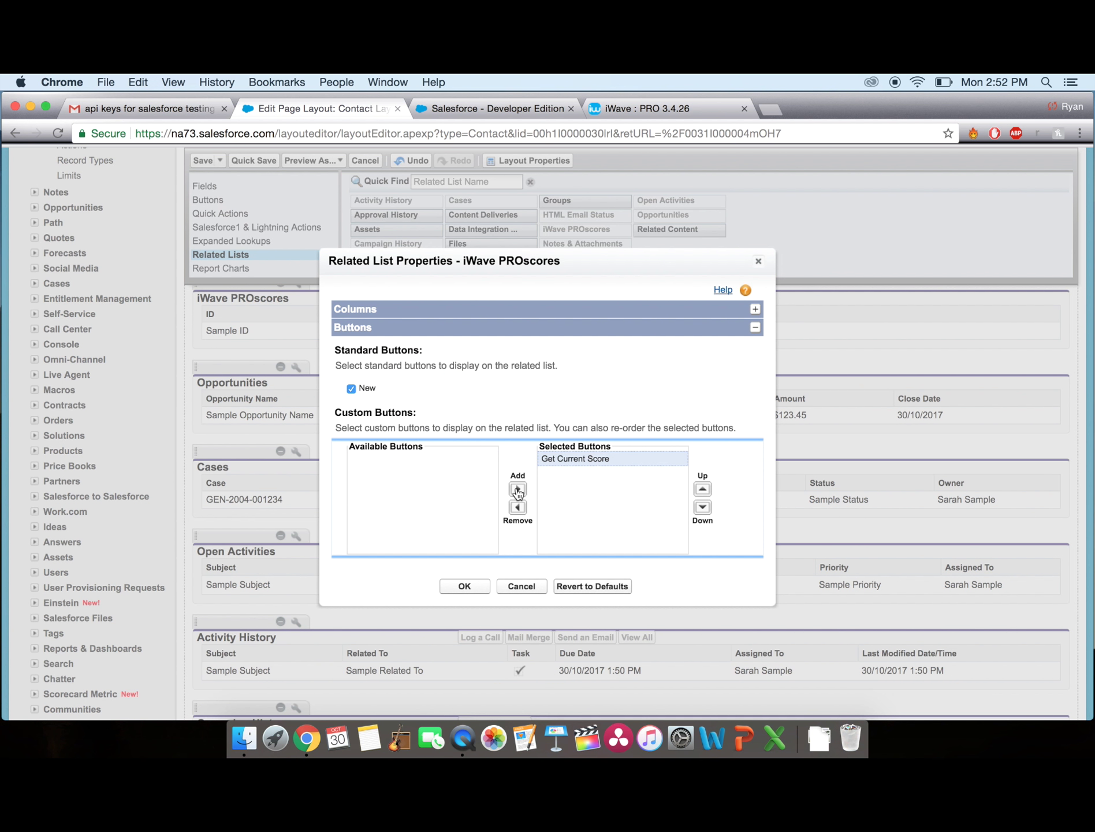
pyautogui.click(465, 586)
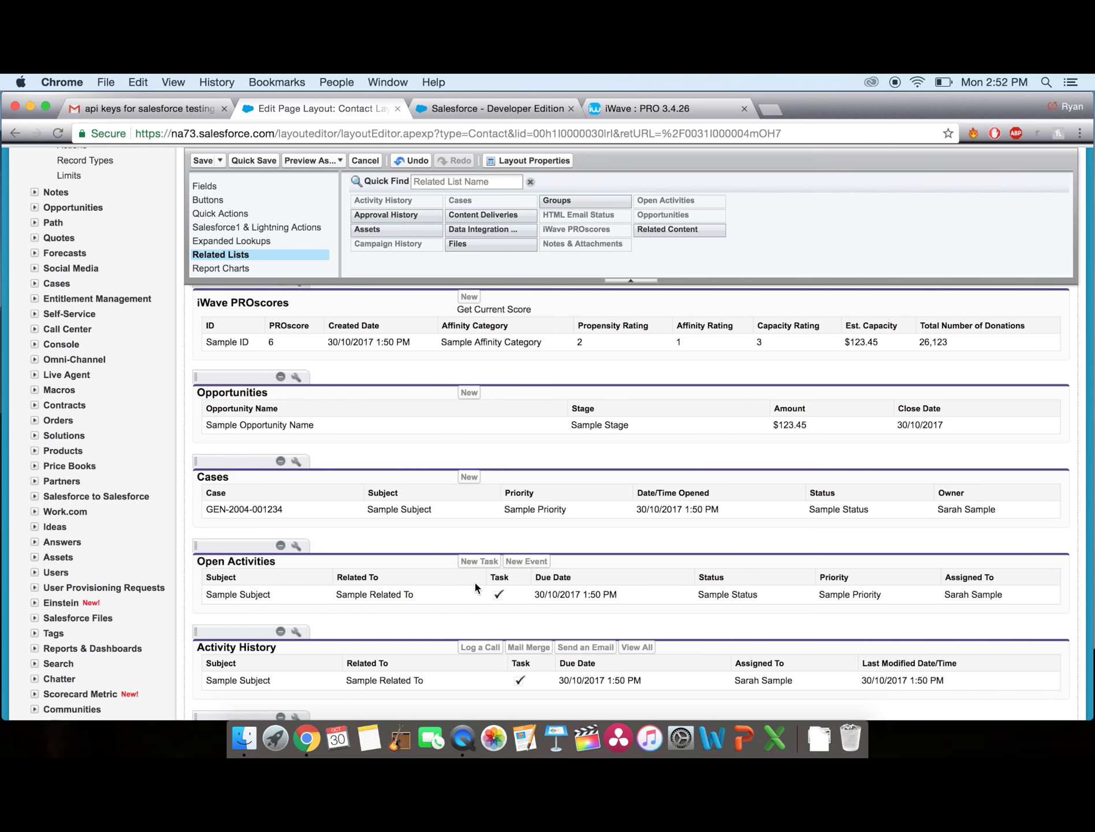
# Step: Save the Contact layout, overwriting users' related list customizations, and check the iWave PROscores section on the contact record
pyautogui.scroll(20, 401, 367)
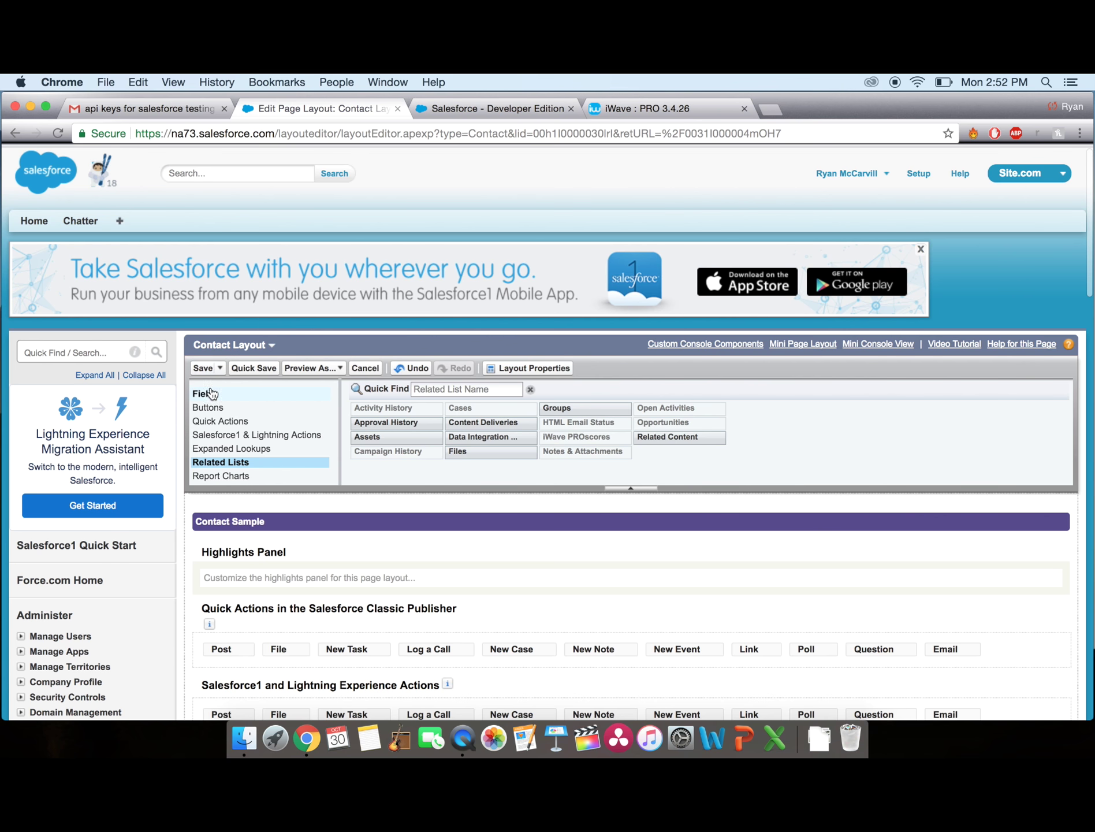
pyautogui.click(207, 369)
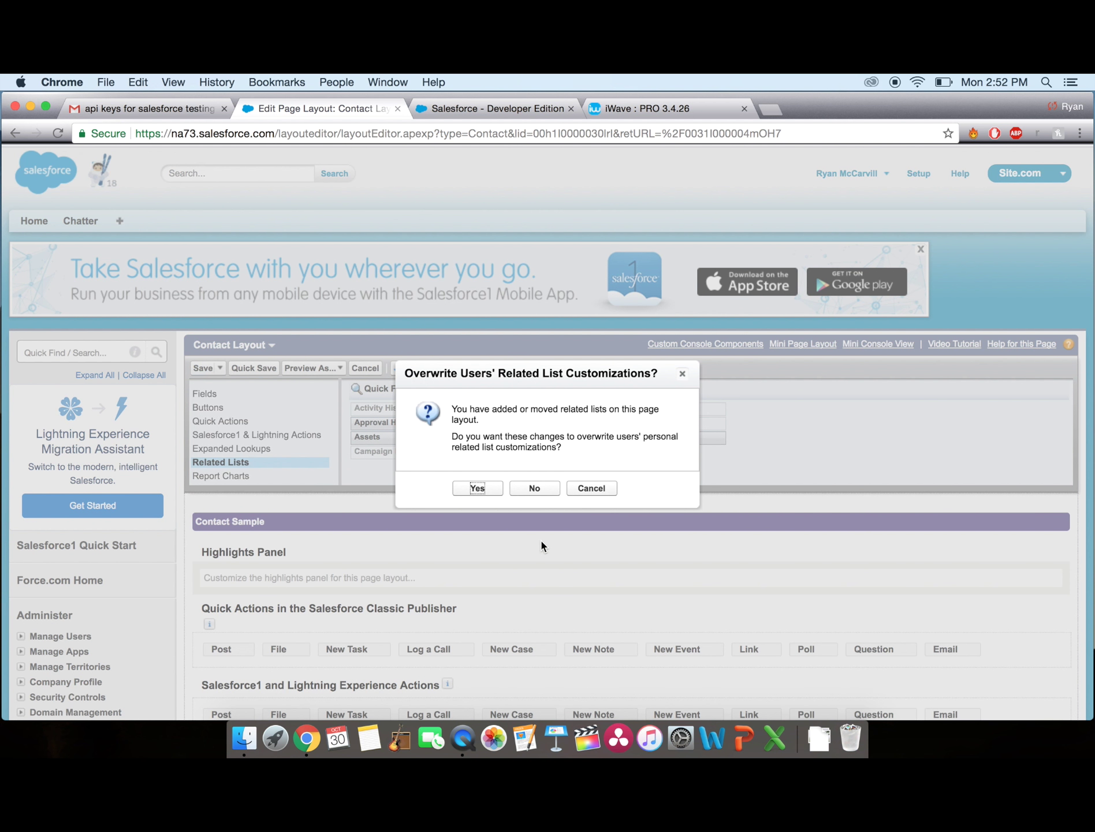
pyautogui.click(486, 488)
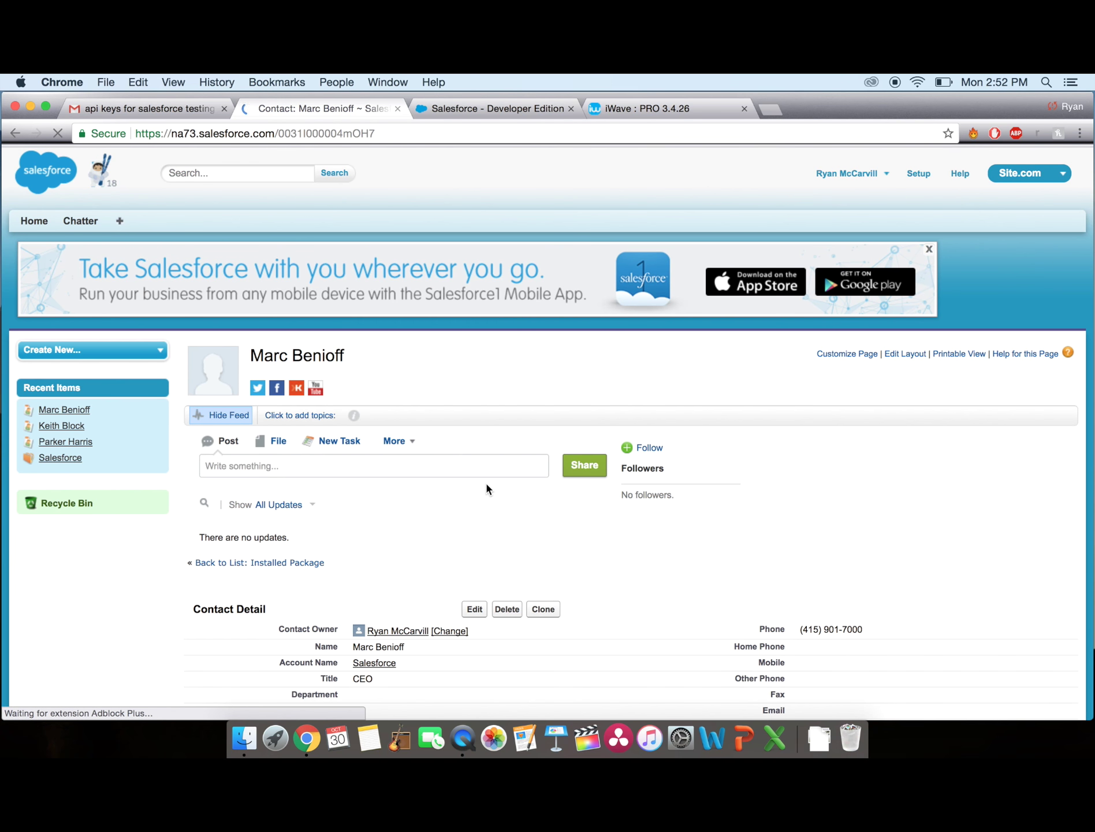
pyautogui.scroll(-3, 486, 489)
pyautogui.scroll(-5, 487, 489)
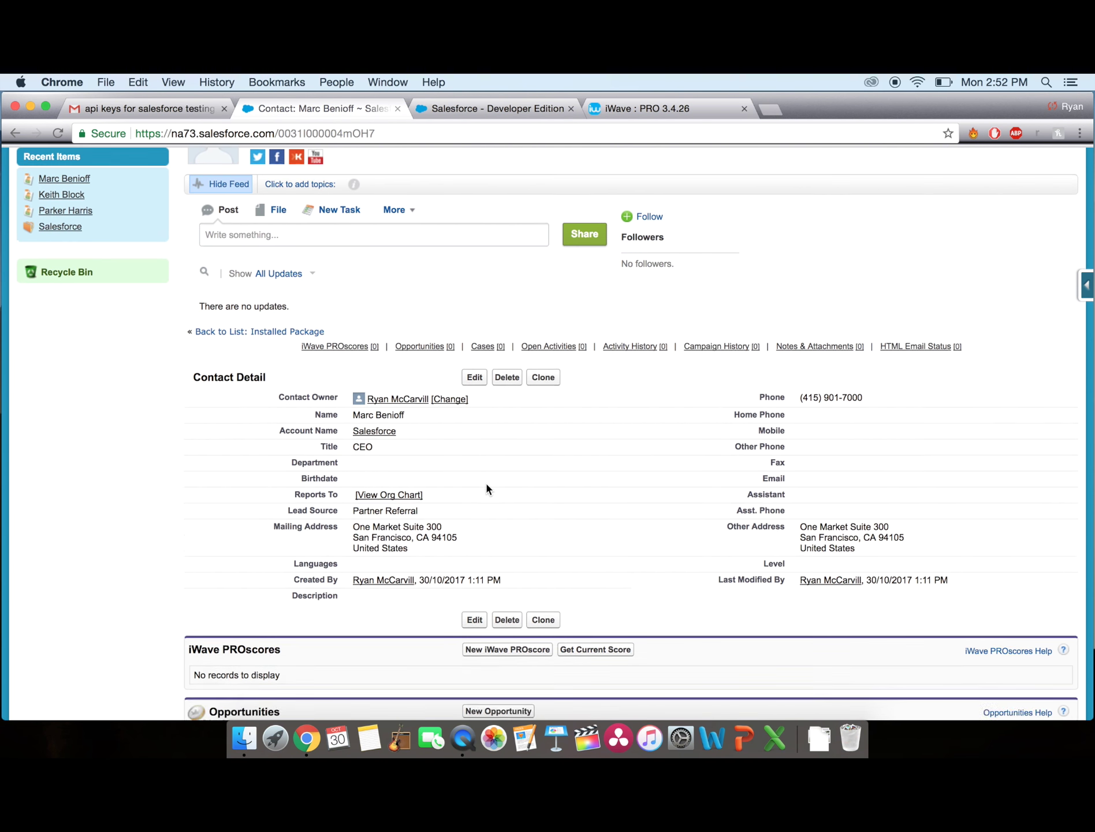
pyautogui.click(599, 465)
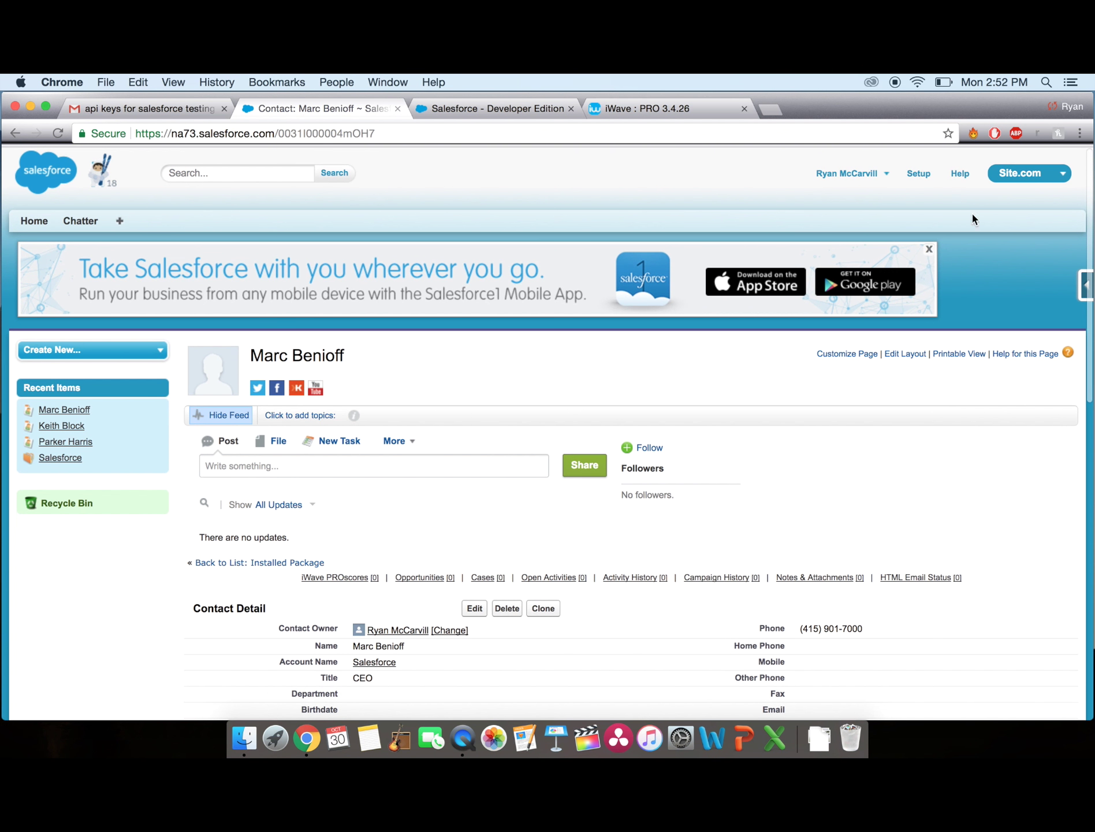
# Step: Search Setup for Search Layouts, open the Contacts search layouts, and edit the Contacts List View layout
pyautogui.click(918, 173)
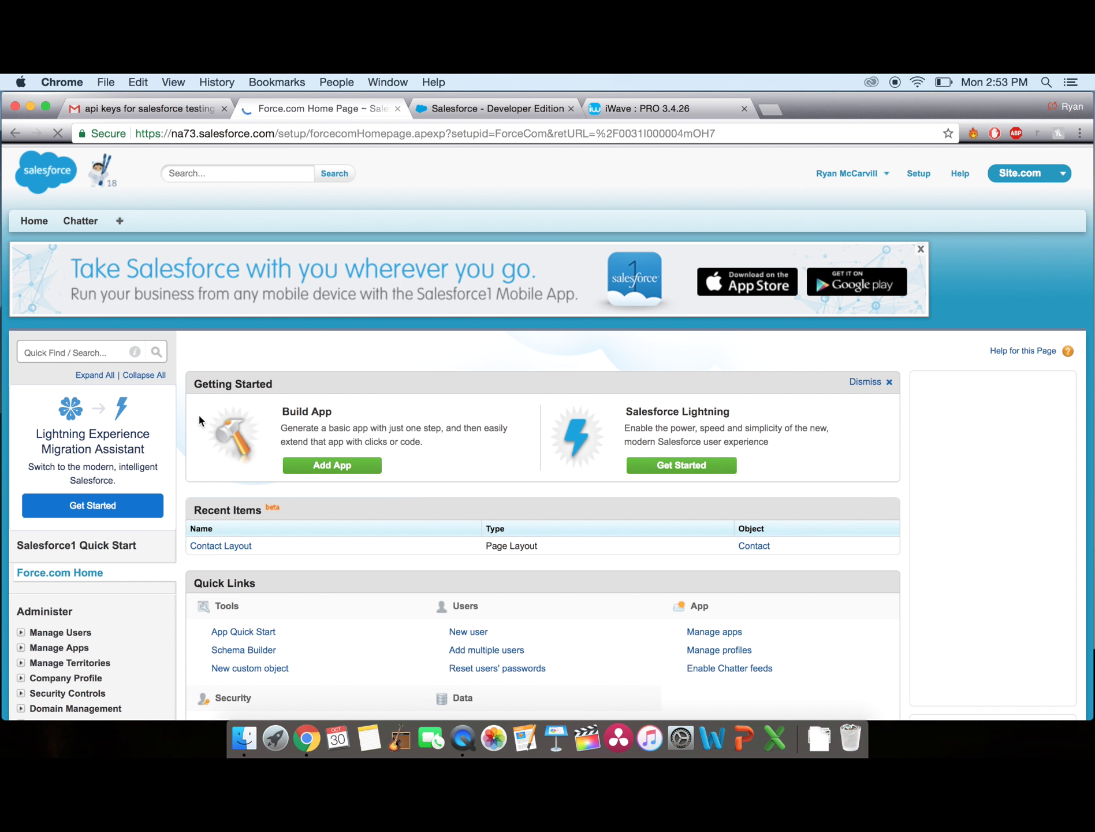
pyautogui.click(59, 352)
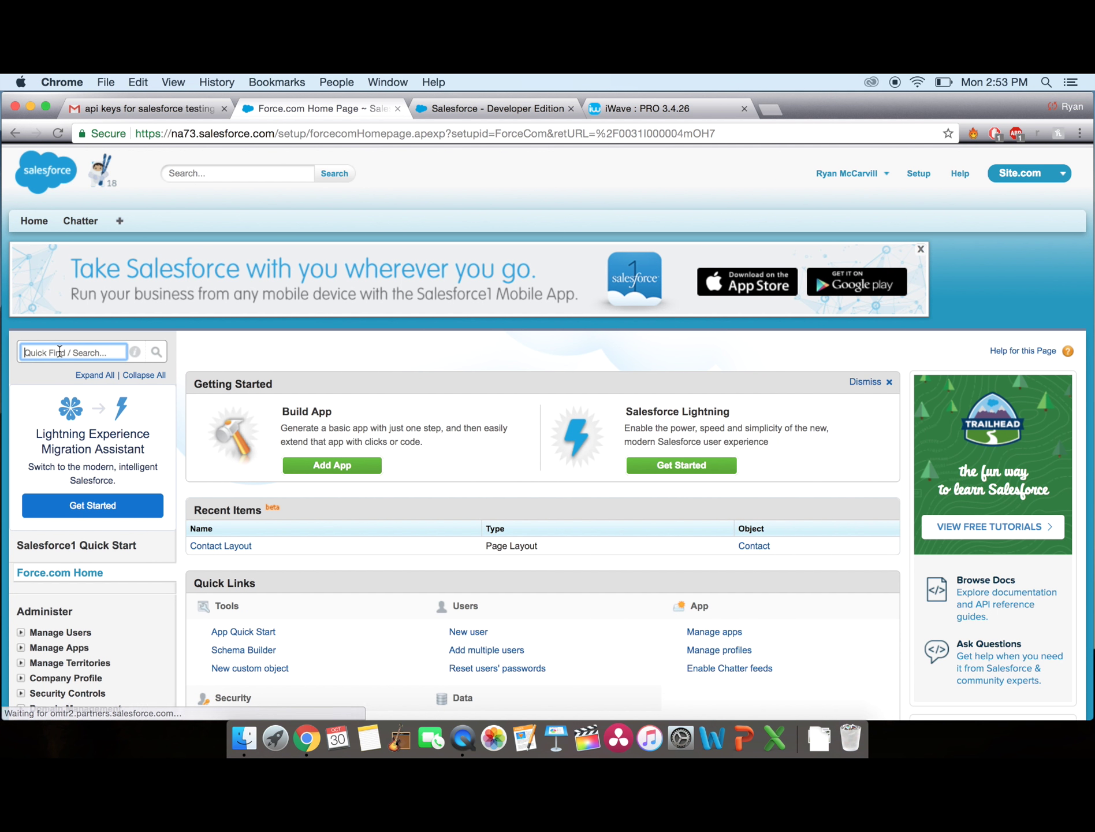
pyautogui.write('Search Layouts')
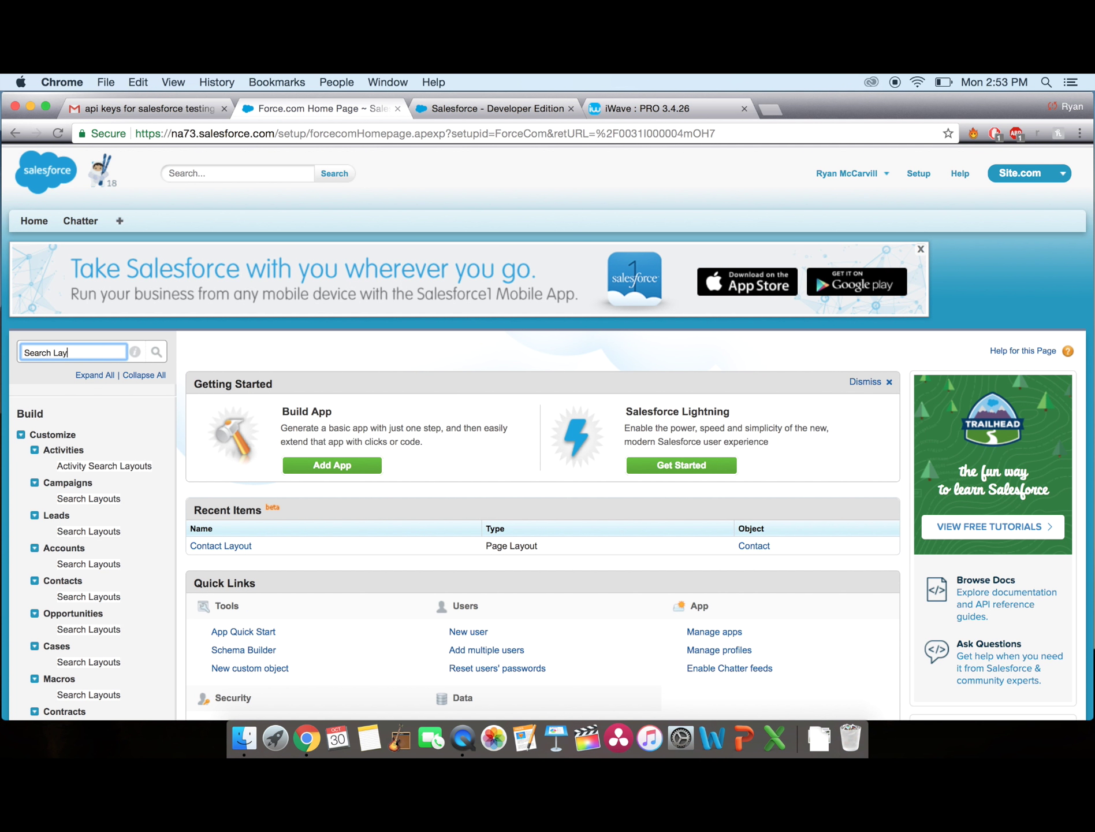
pyautogui.click(87, 598)
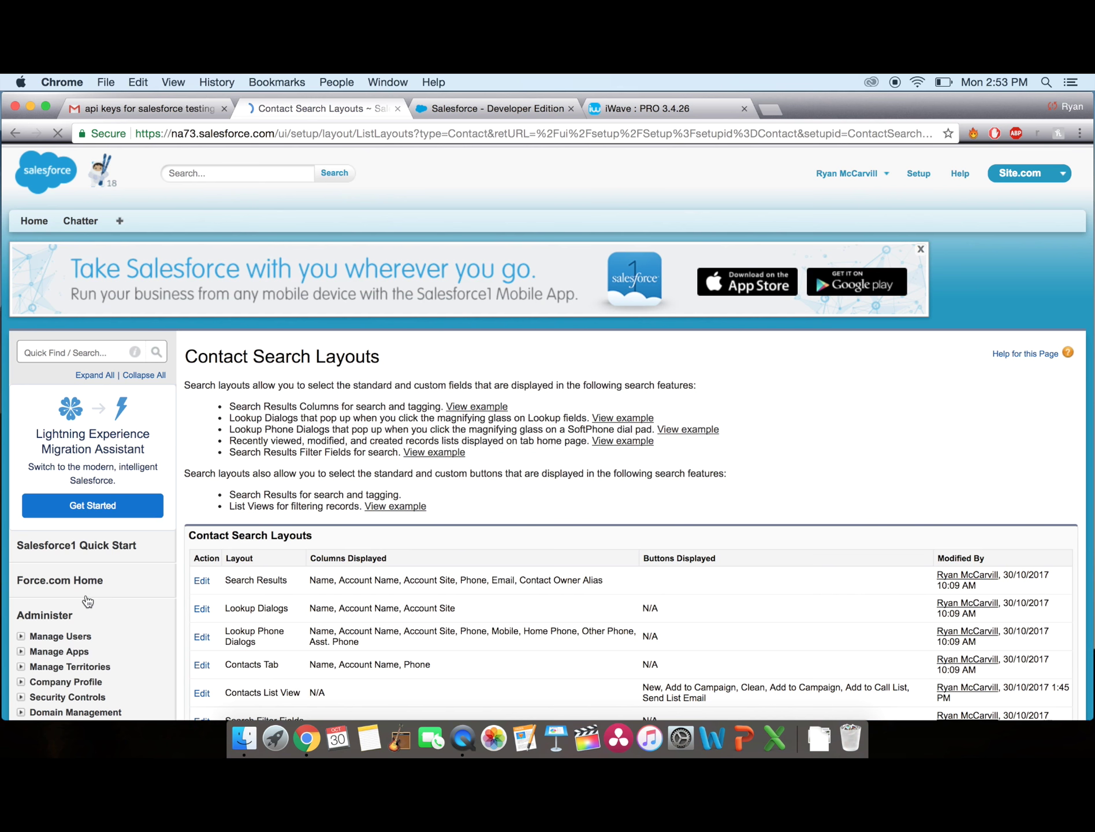
pyautogui.scroll(-5, 366, 598)
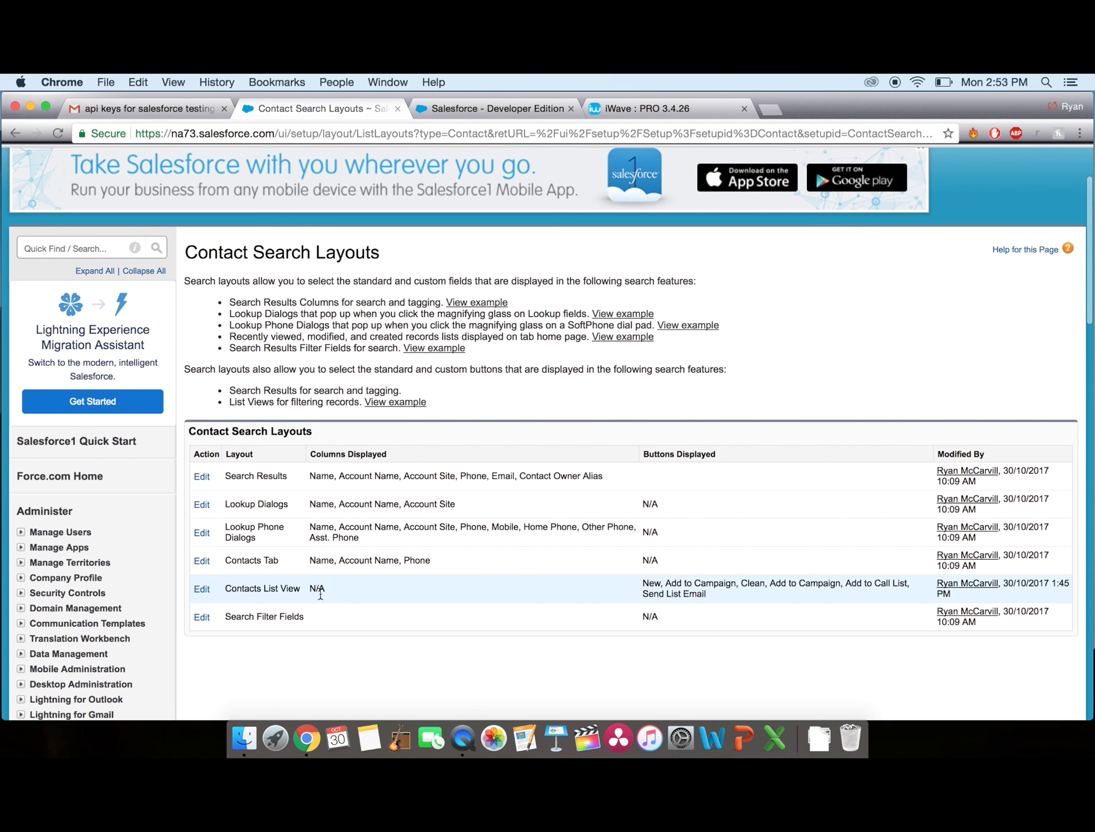
pyautogui.click(203, 592)
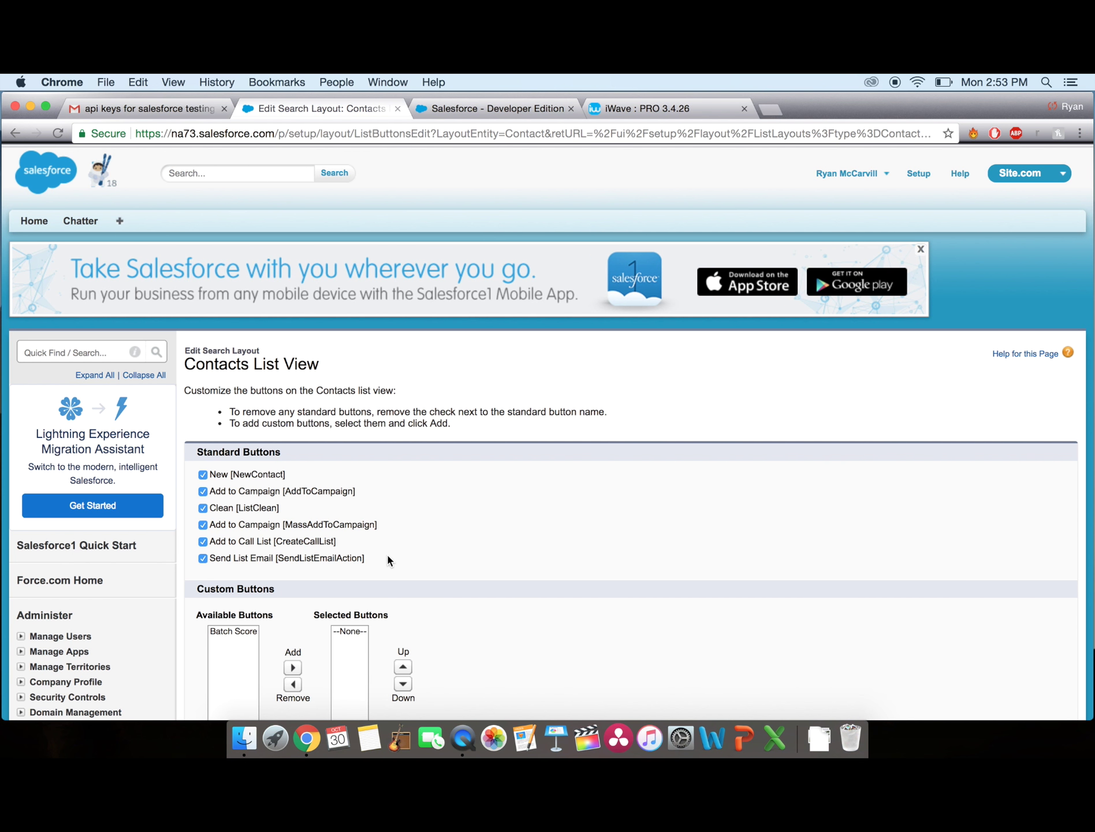
# Step: Add the Batch Score custom button to the selected buttons of the Contacts List View
pyautogui.scroll(-3, 386, 558)
pyautogui.click(242, 539)
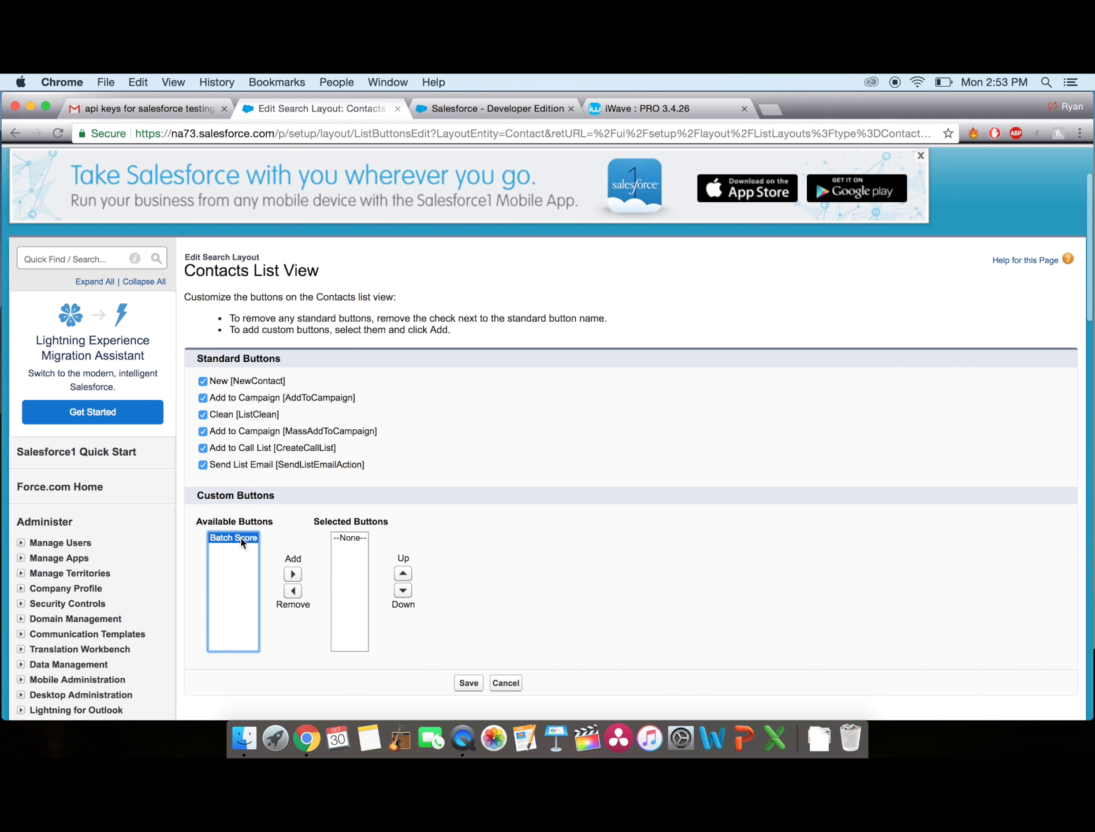
pyautogui.click(293, 573)
pyautogui.scroll(-3, 507, 539)
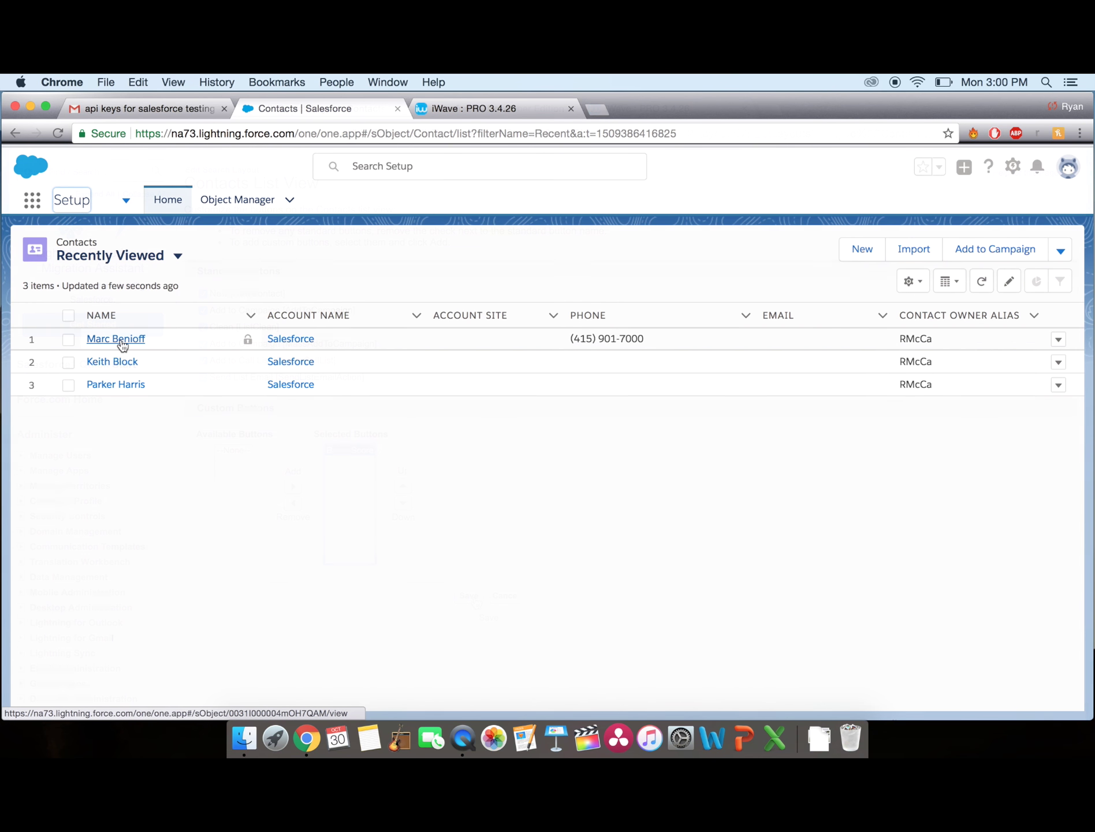
# Step: Go from the first recently viewed contact to the Contact object's setup and open Contact Layout for editing
pyautogui.click(118, 341)
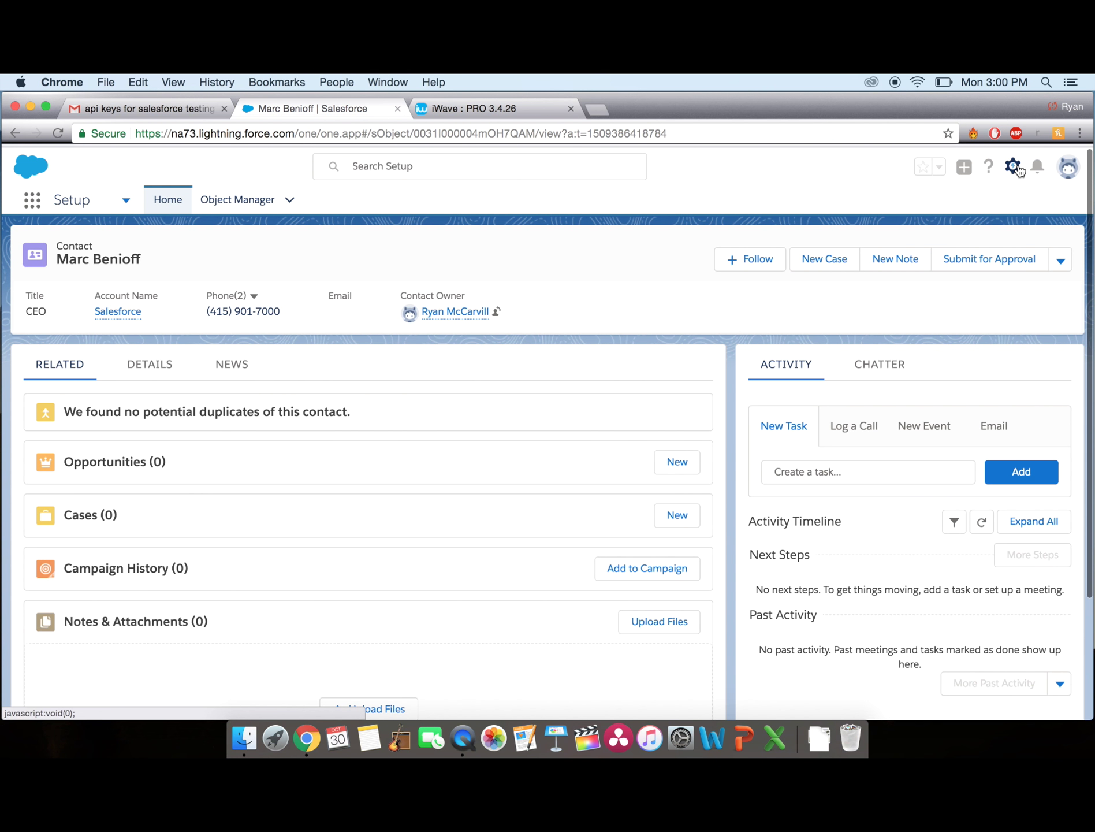
pyautogui.click(1018, 169)
pyautogui.click(968, 303)
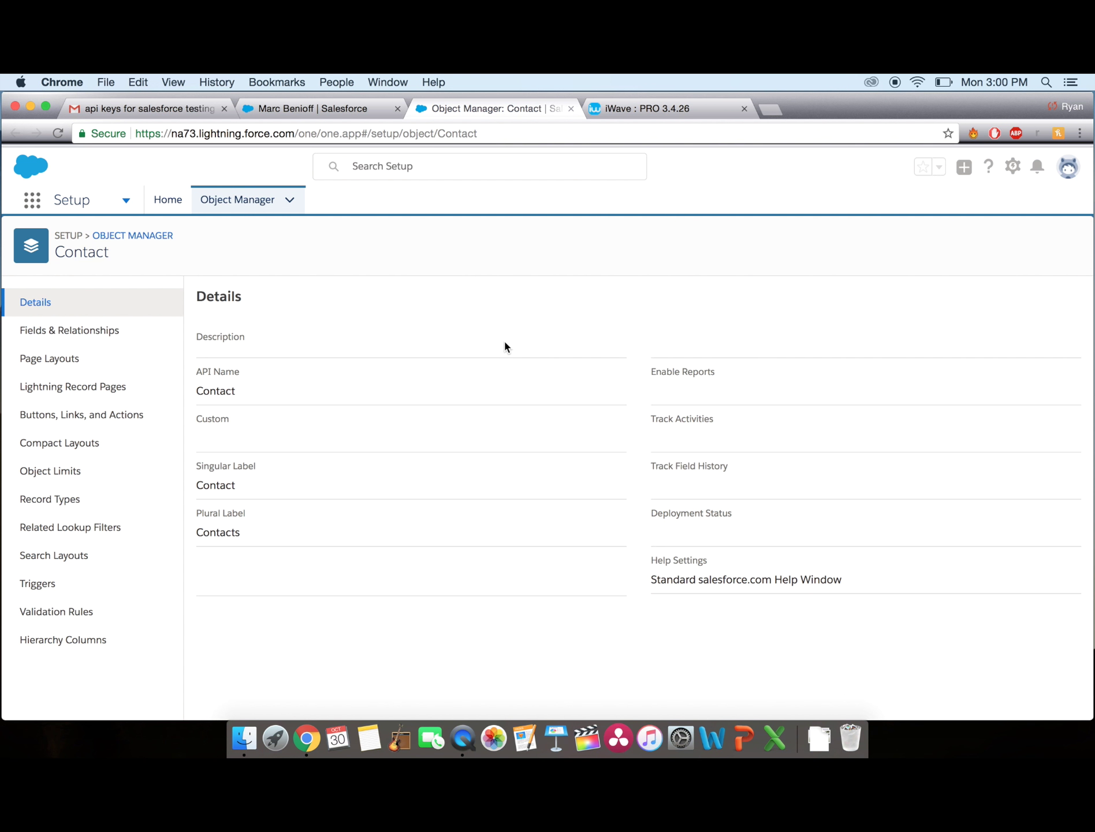
pyautogui.click(74, 360)
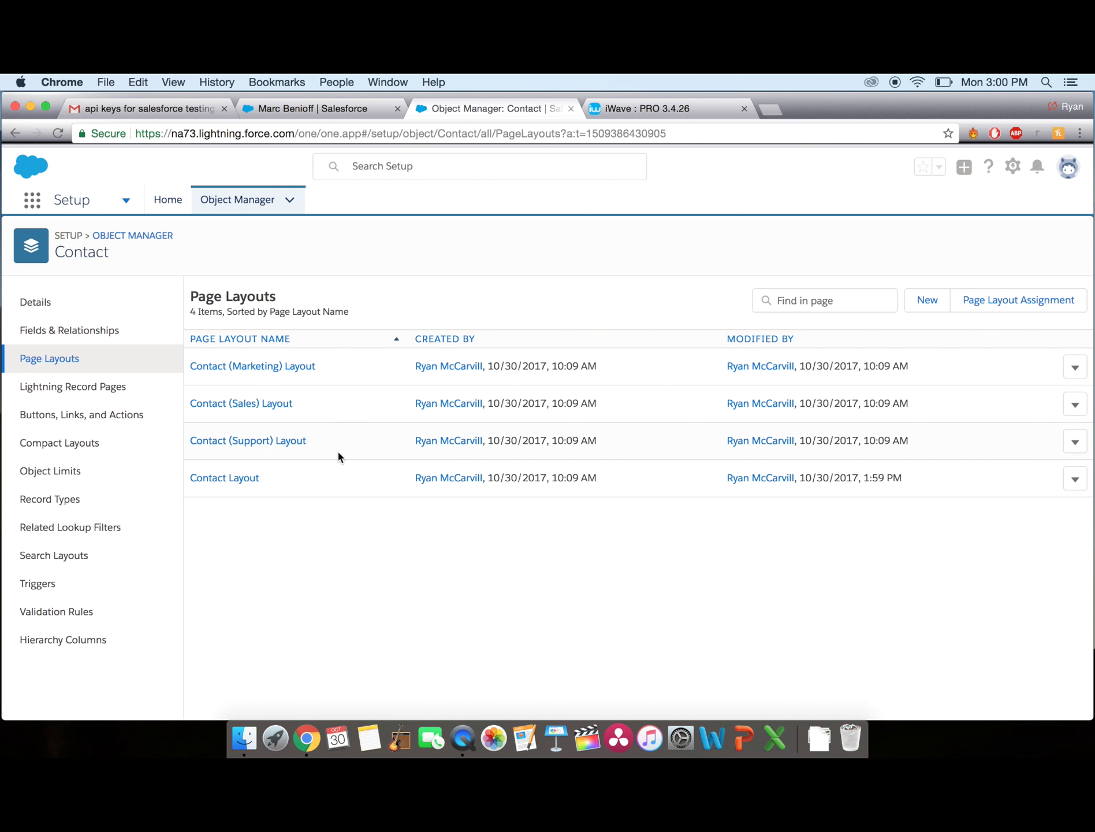
pyautogui.click(244, 478)
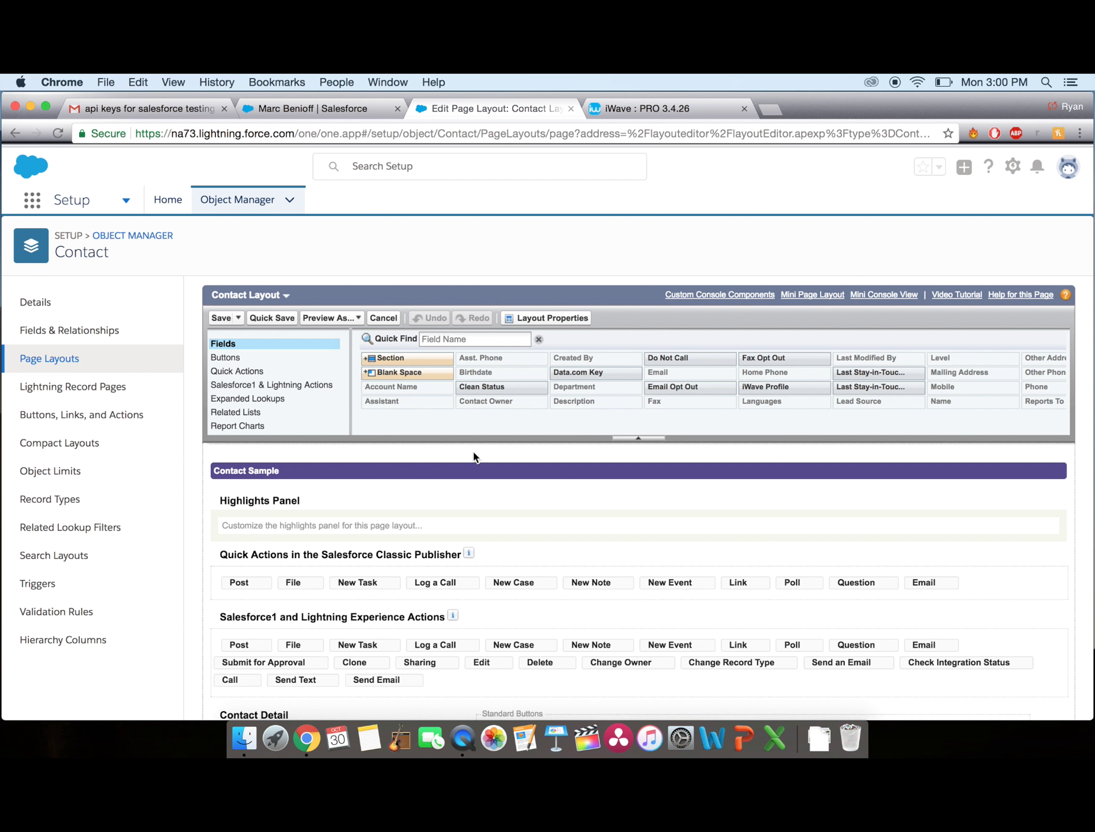
# Step: Add the iWave PROscores related list above Opportunities and select its PROscore, date, affinity, propensity, capacity, donation and property columns
pyautogui.scroll(-10, 258, 399)
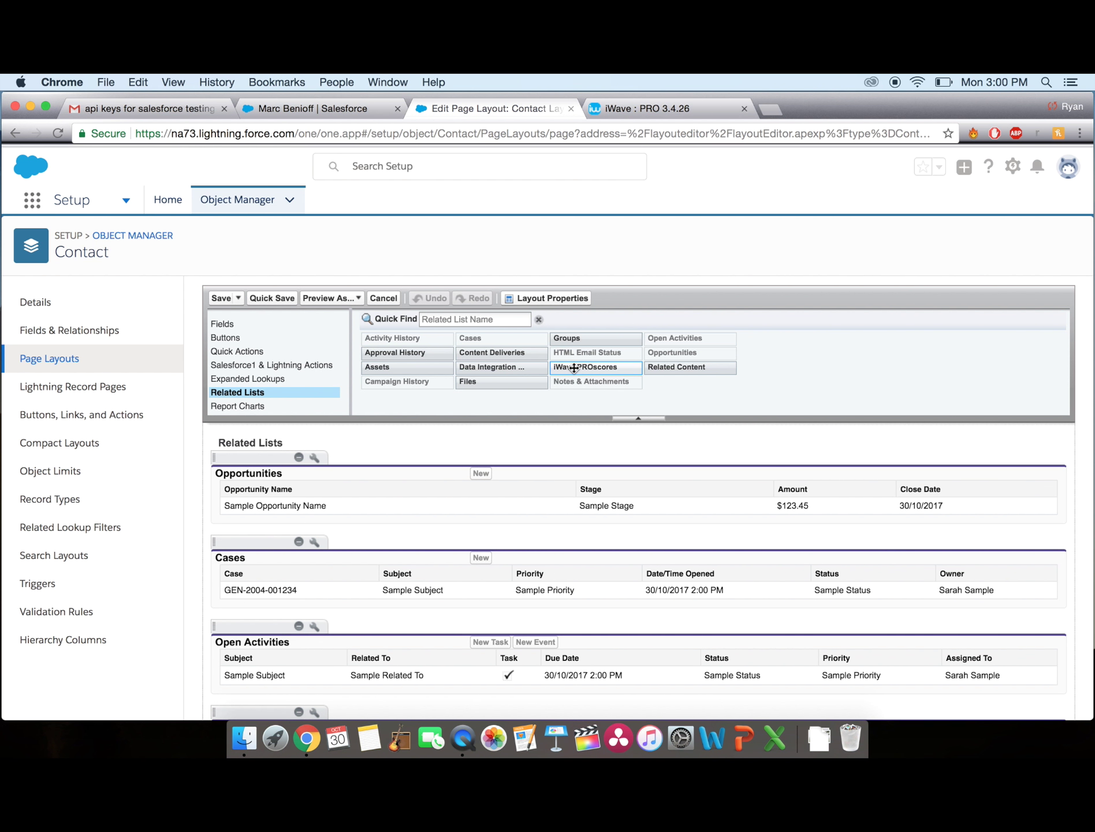
pyautogui.moveTo(575, 368); pyautogui.dragTo(262, 518)
pyautogui.click(315, 515)
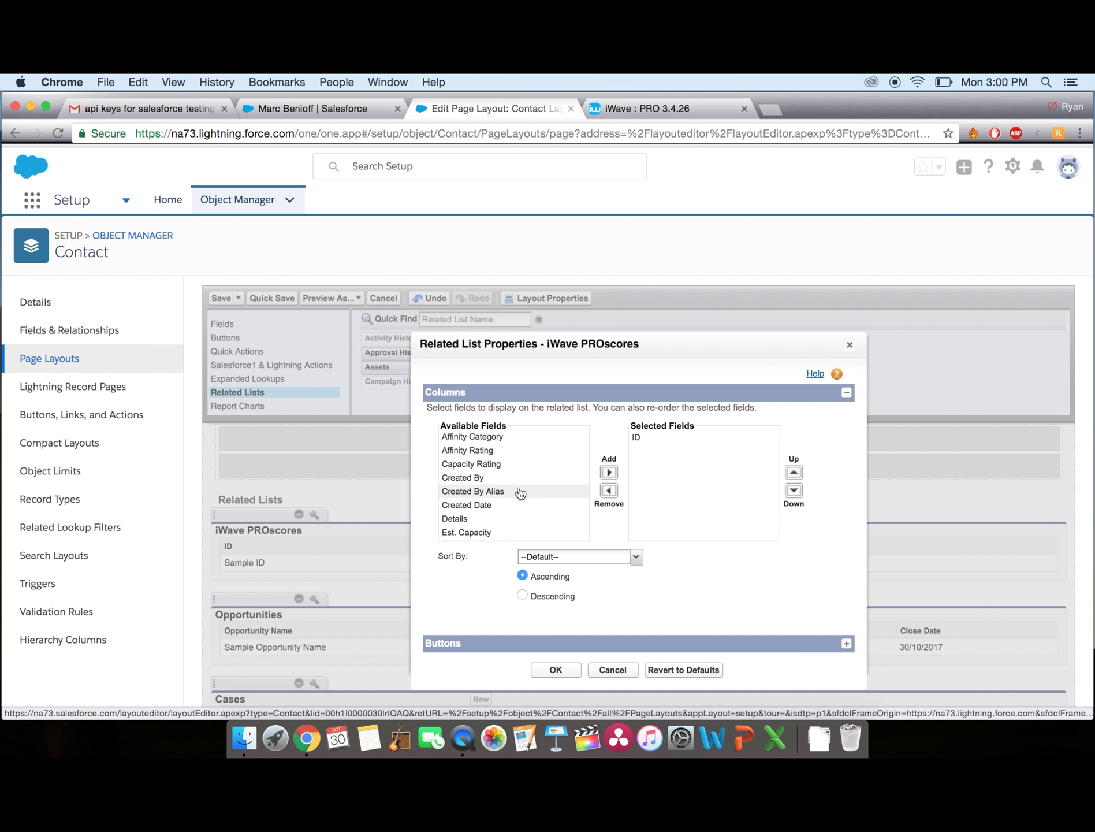
pyautogui.scroll(-3, 520, 491)
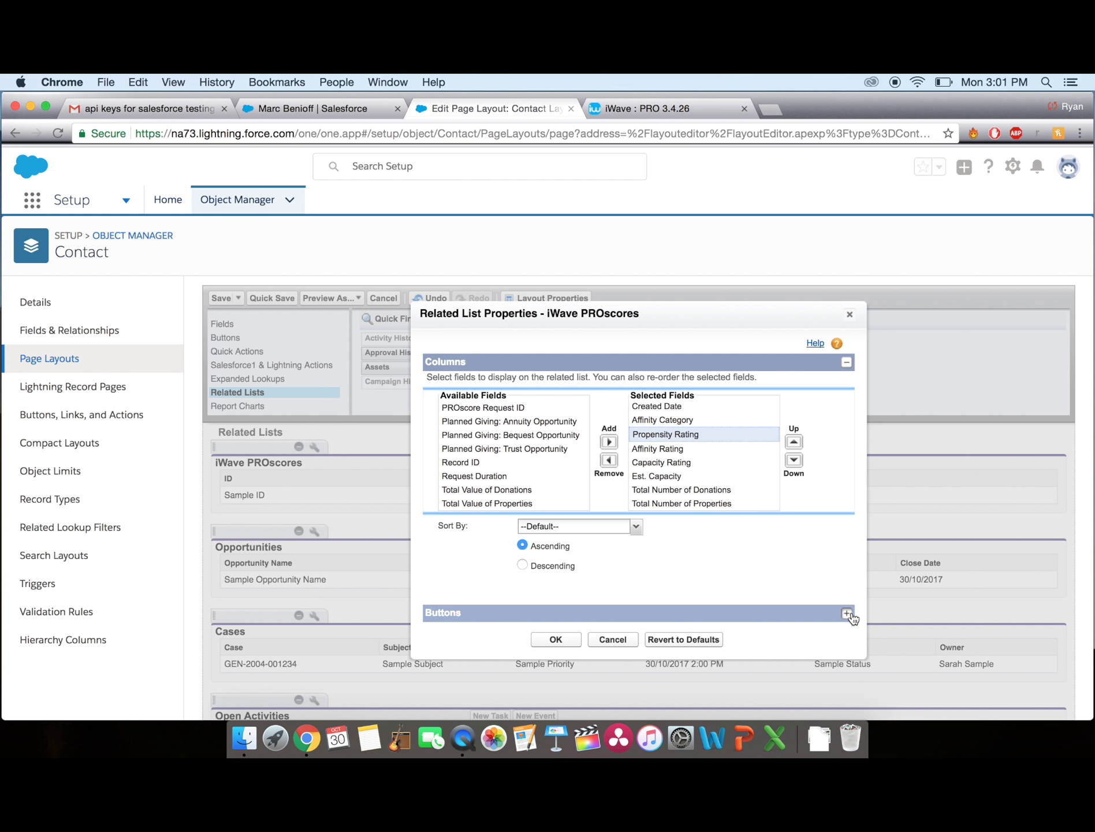
# Step: Include the Get Current Score button in the iWave PROscores list and save the layout, overwriting users' related list customizations
pyautogui.click(846, 614)
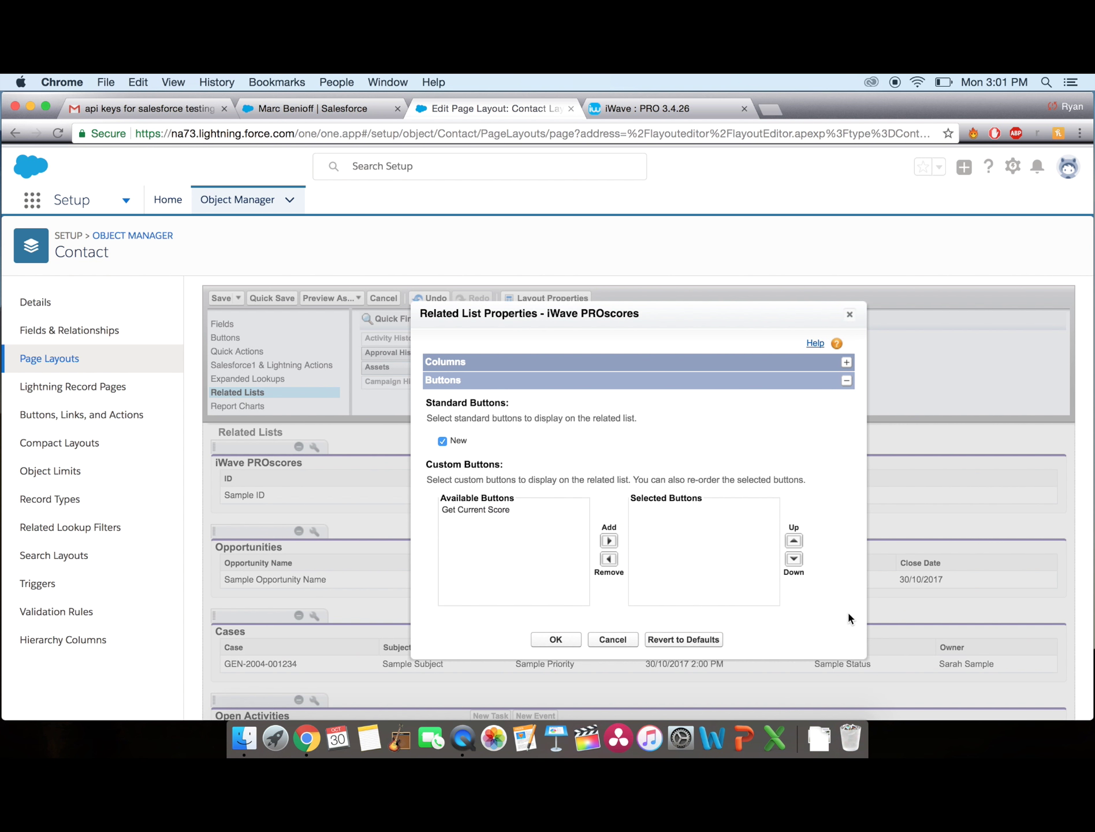
pyautogui.click(518, 511)
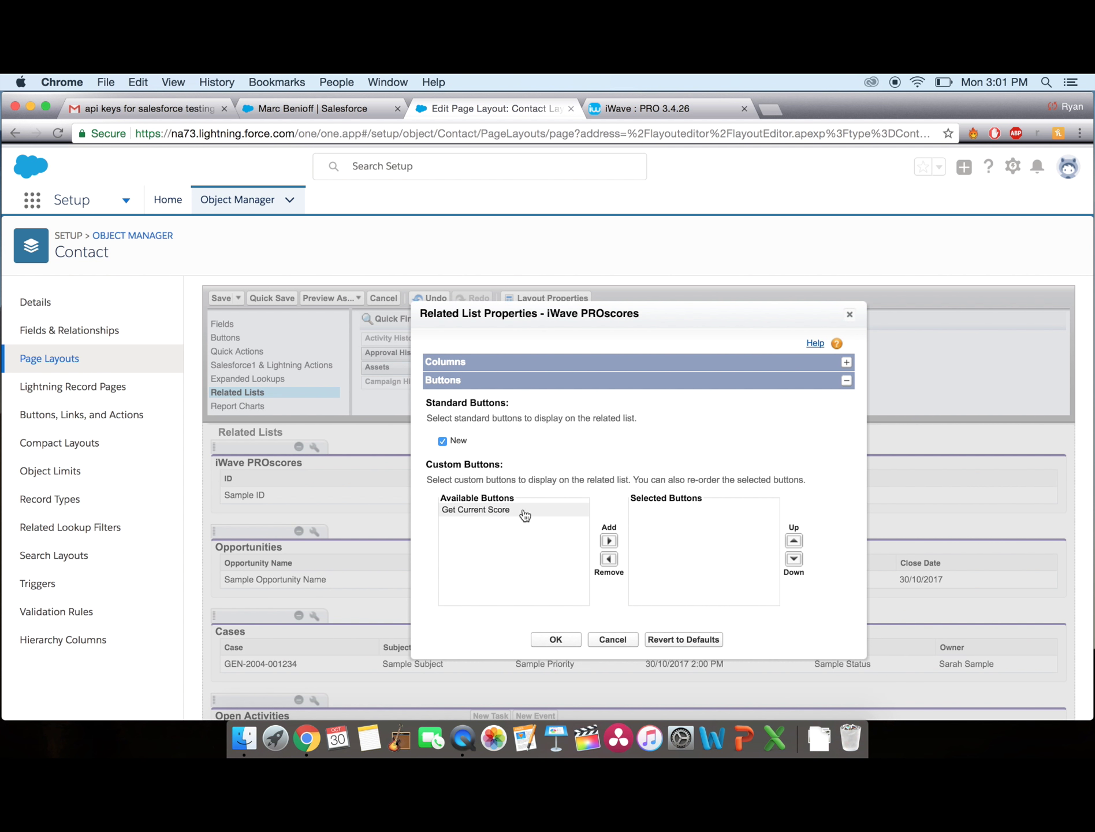
pyautogui.click(607, 540)
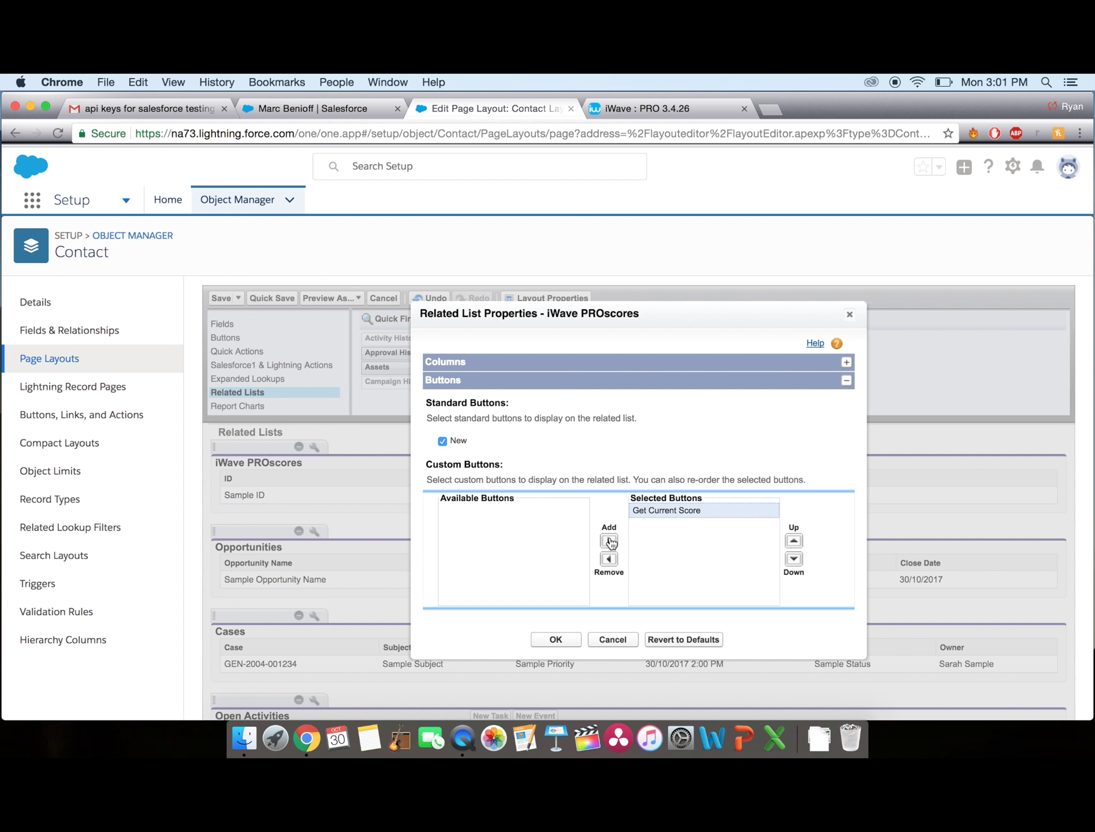
pyautogui.click(558, 640)
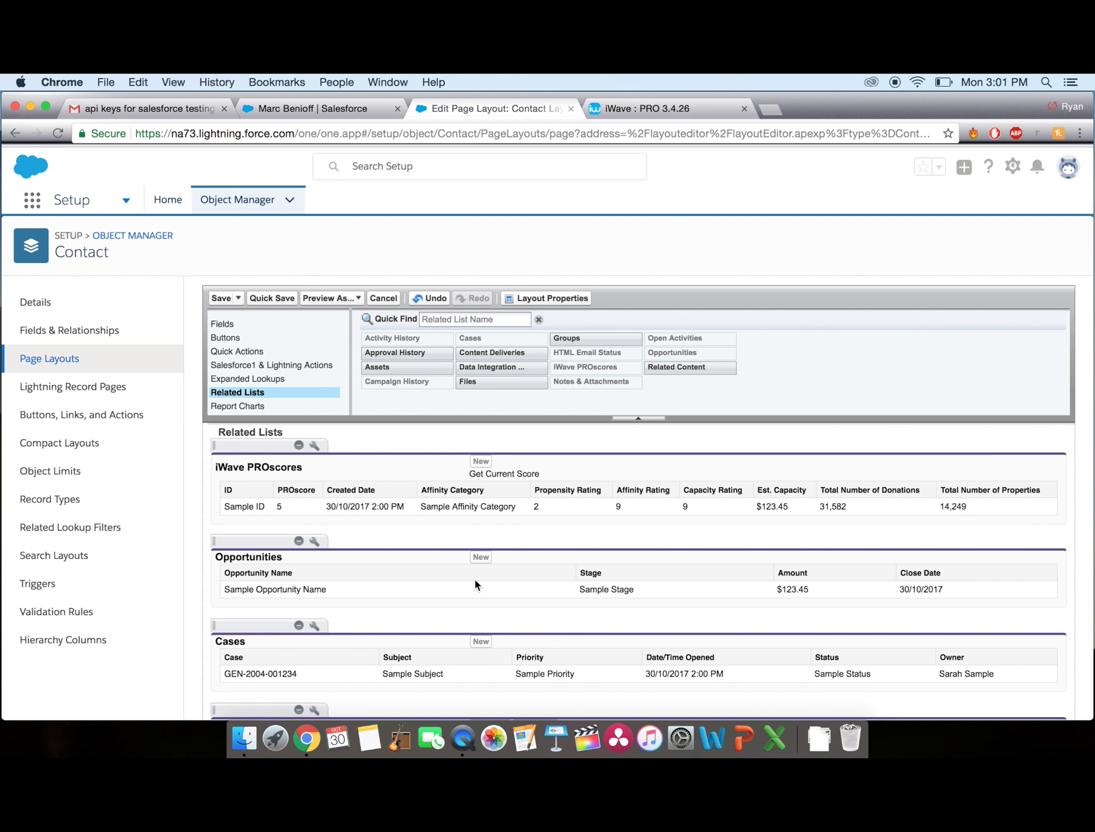
pyautogui.click(222, 297)
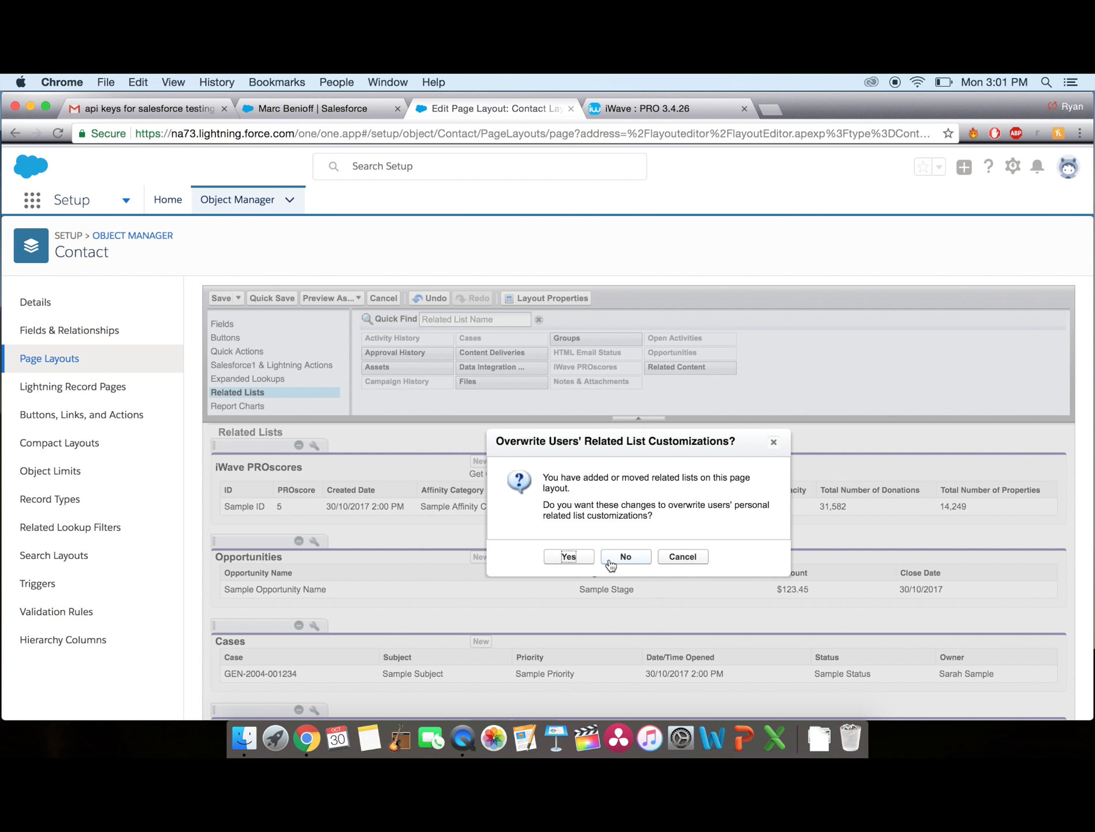
pyautogui.click(579, 556)
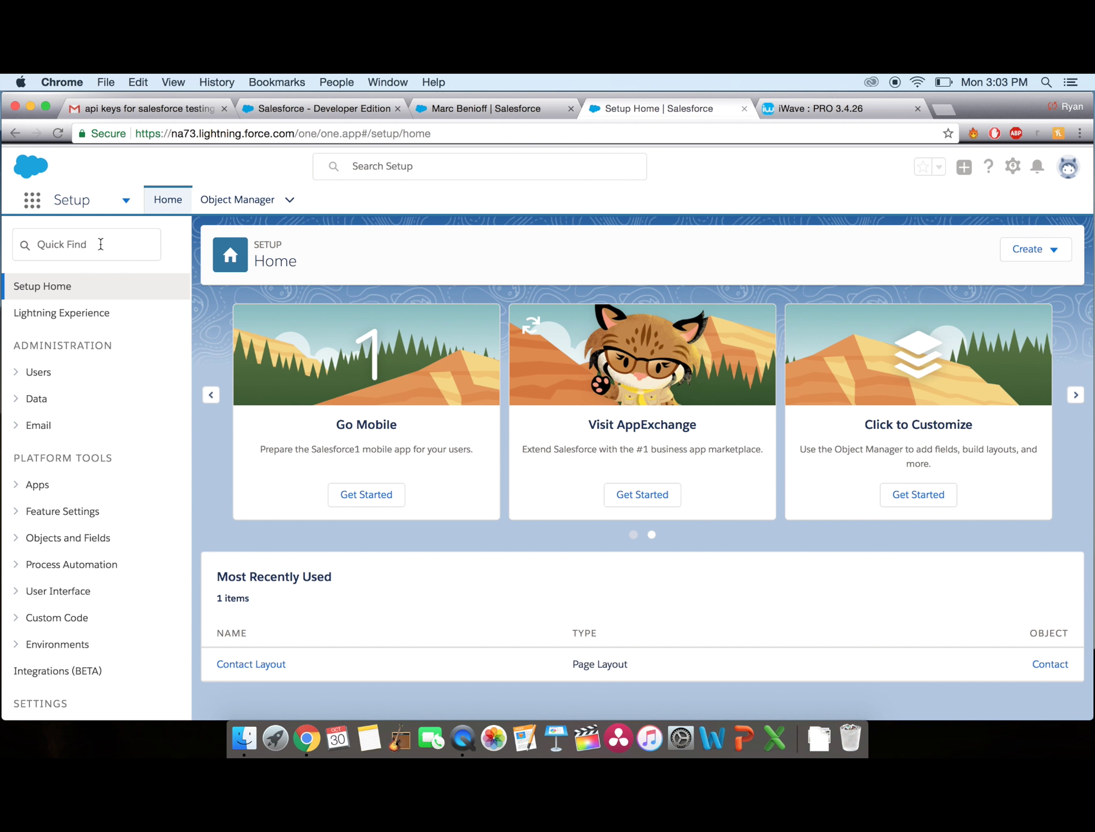
# Step: Search Setup for Object Manager and open the Contact object's details
pyautogui.click(79, 244)
pyautogui.write('O')
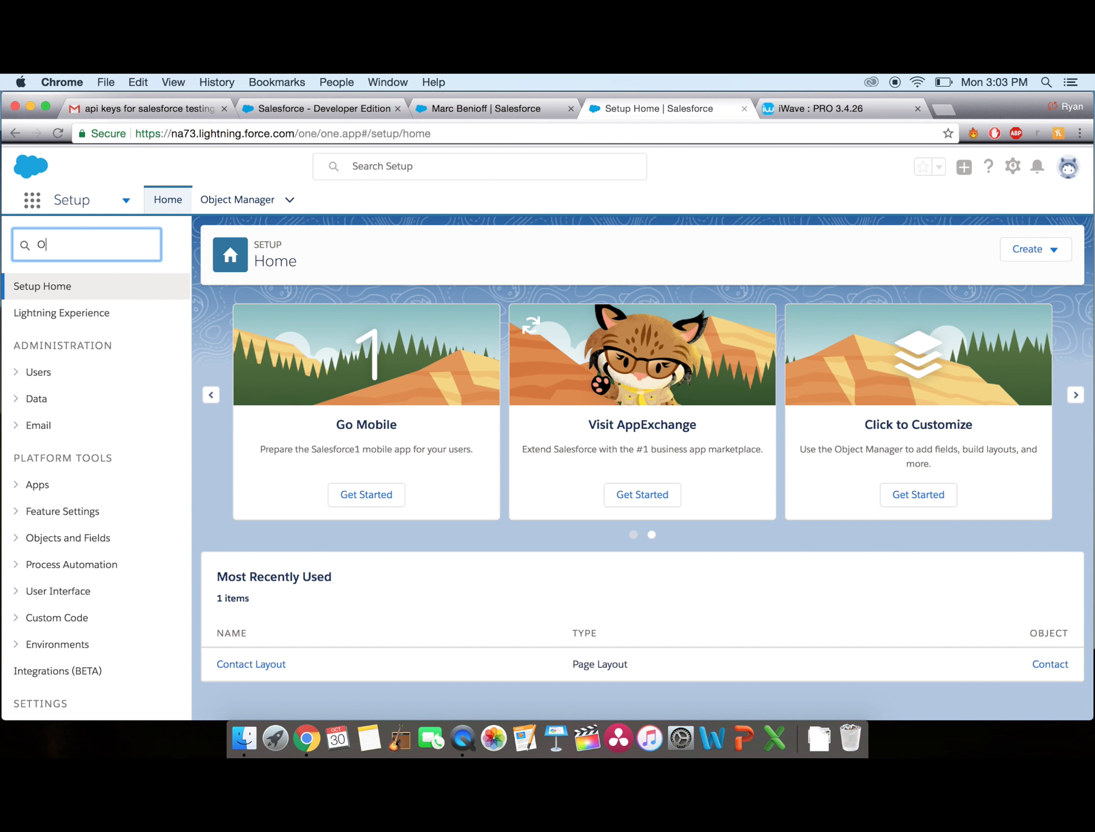
pyautogui.write('bject Manager')
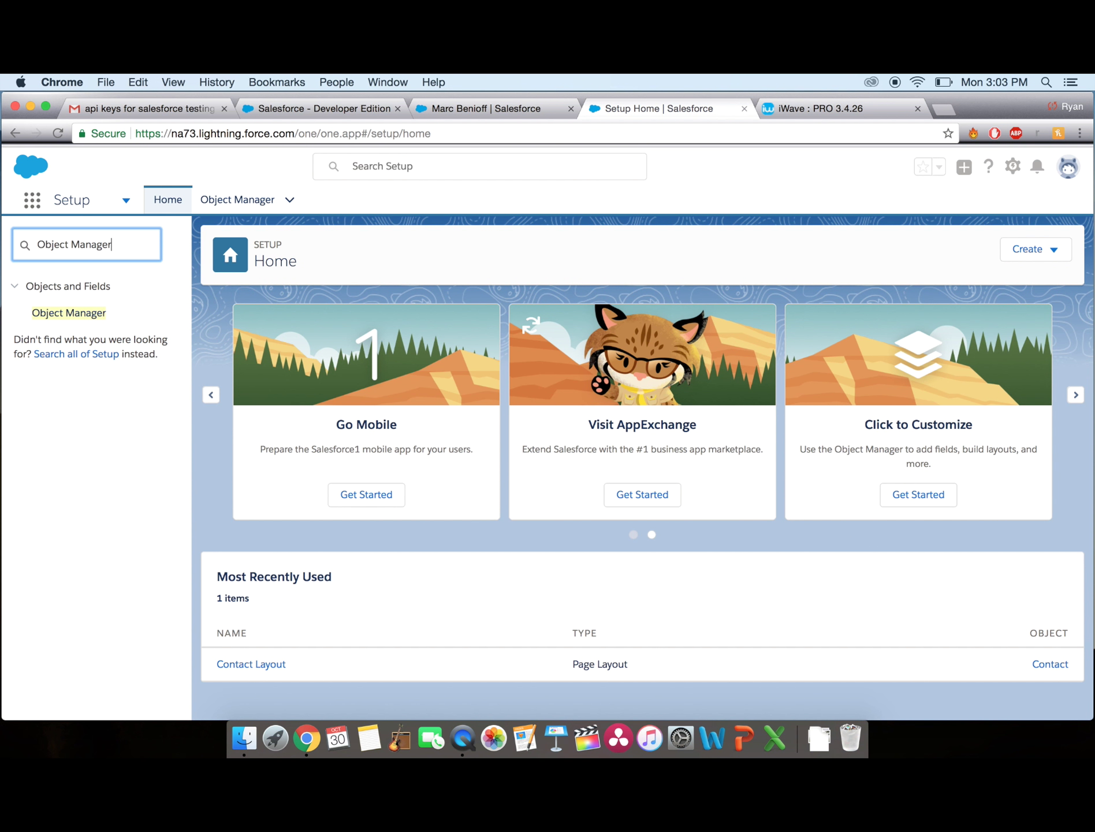
pyautogui.click(54, 318)
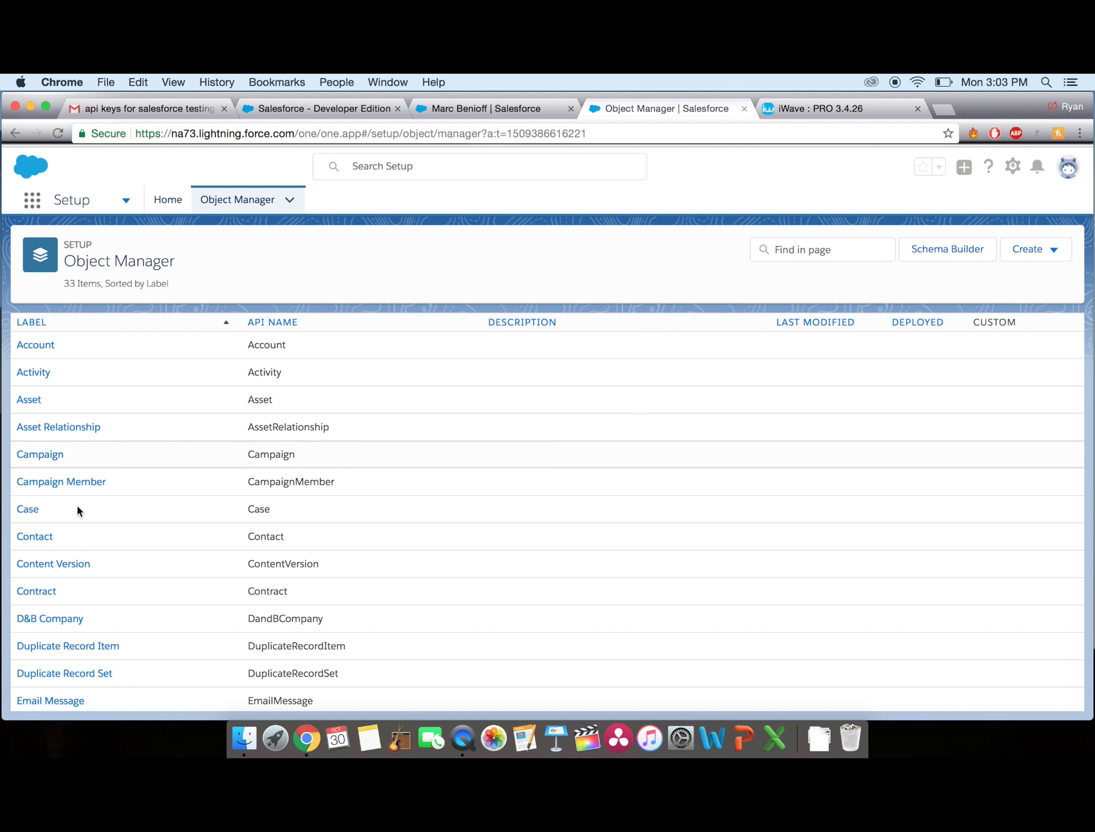
pyautogui.click(35, 537)
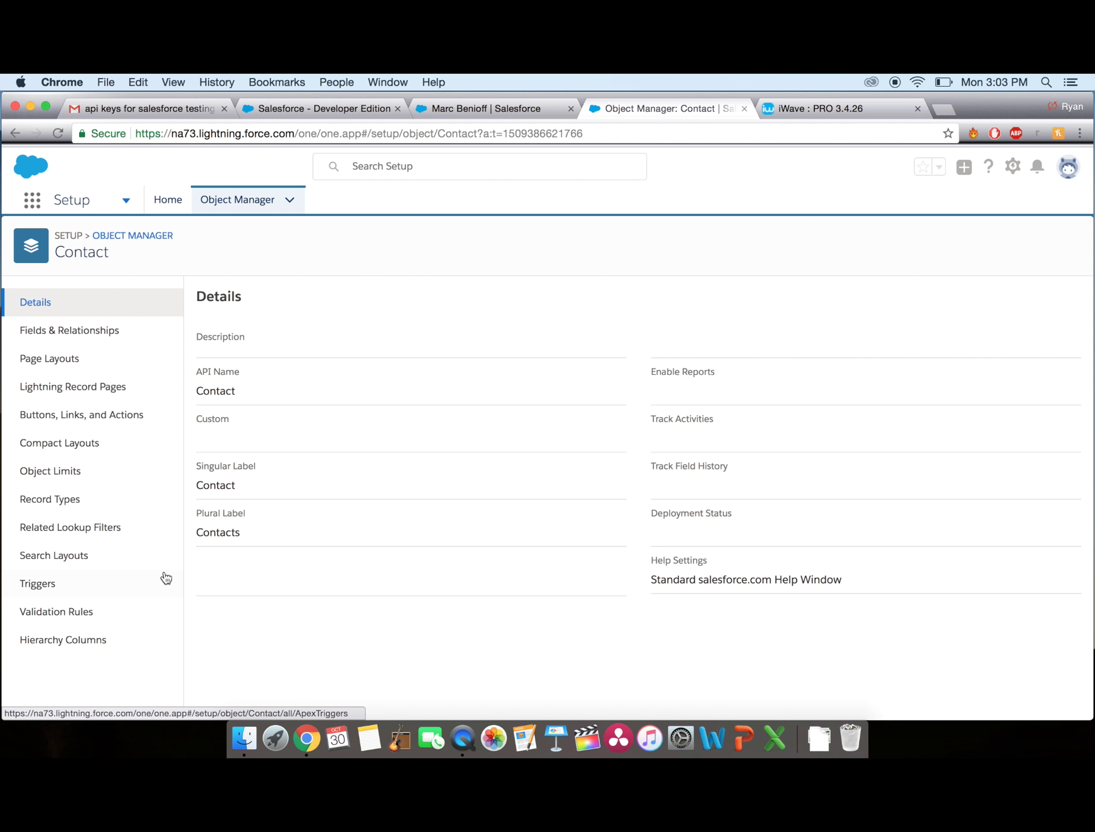
# Step: Add the custom Batch Score button to the Contact object's List View search layout and save it
pyautogui.click(81, 556)
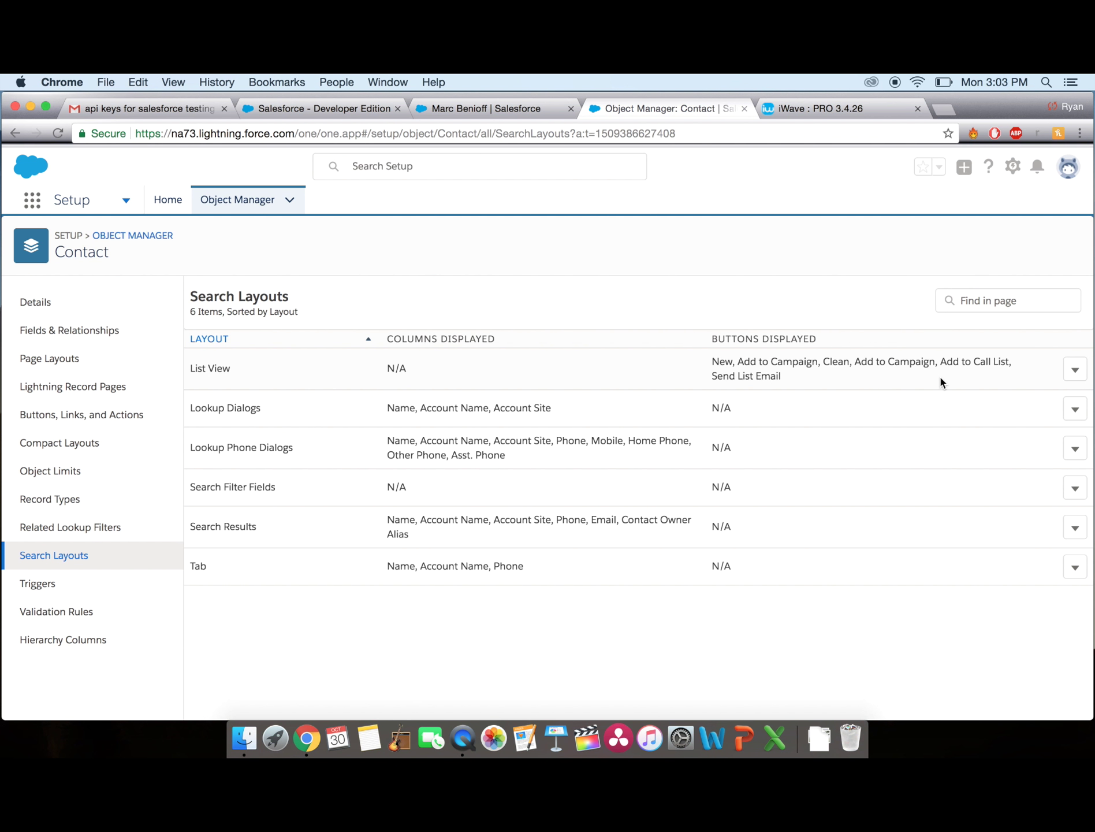
pyautogui.click(1076, 370)
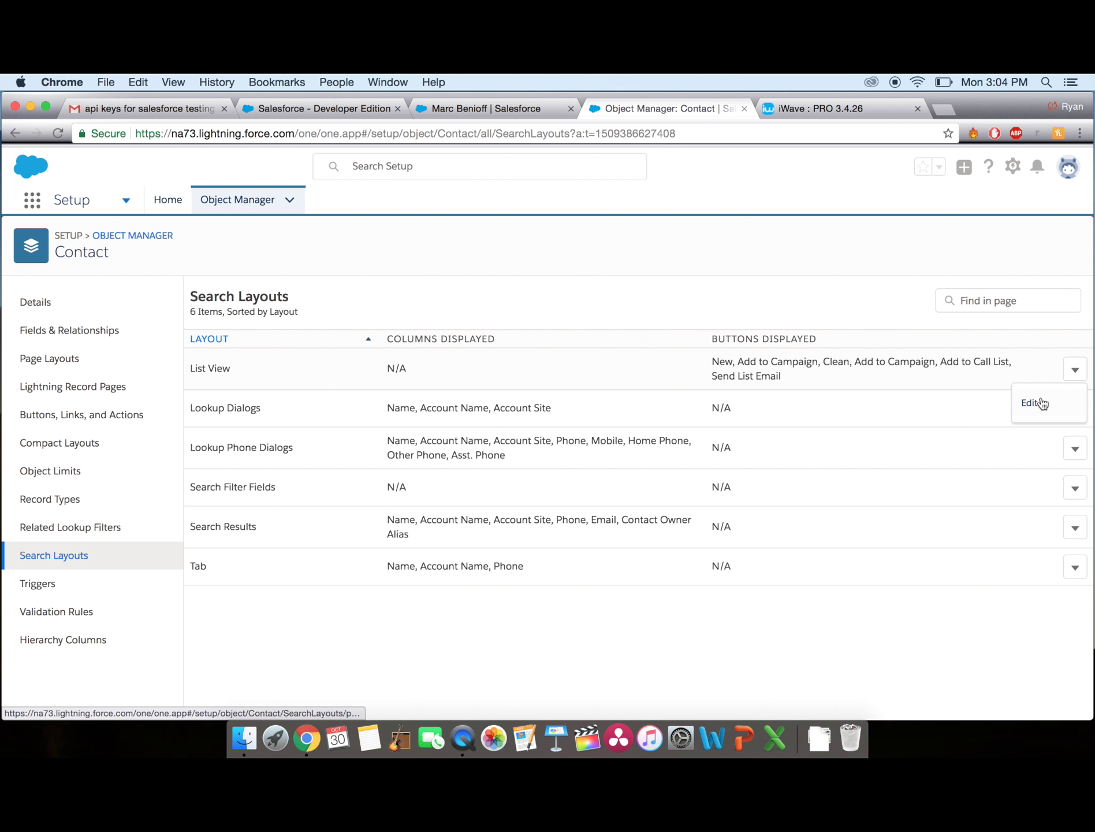
pyautogui.click(1040, 404)
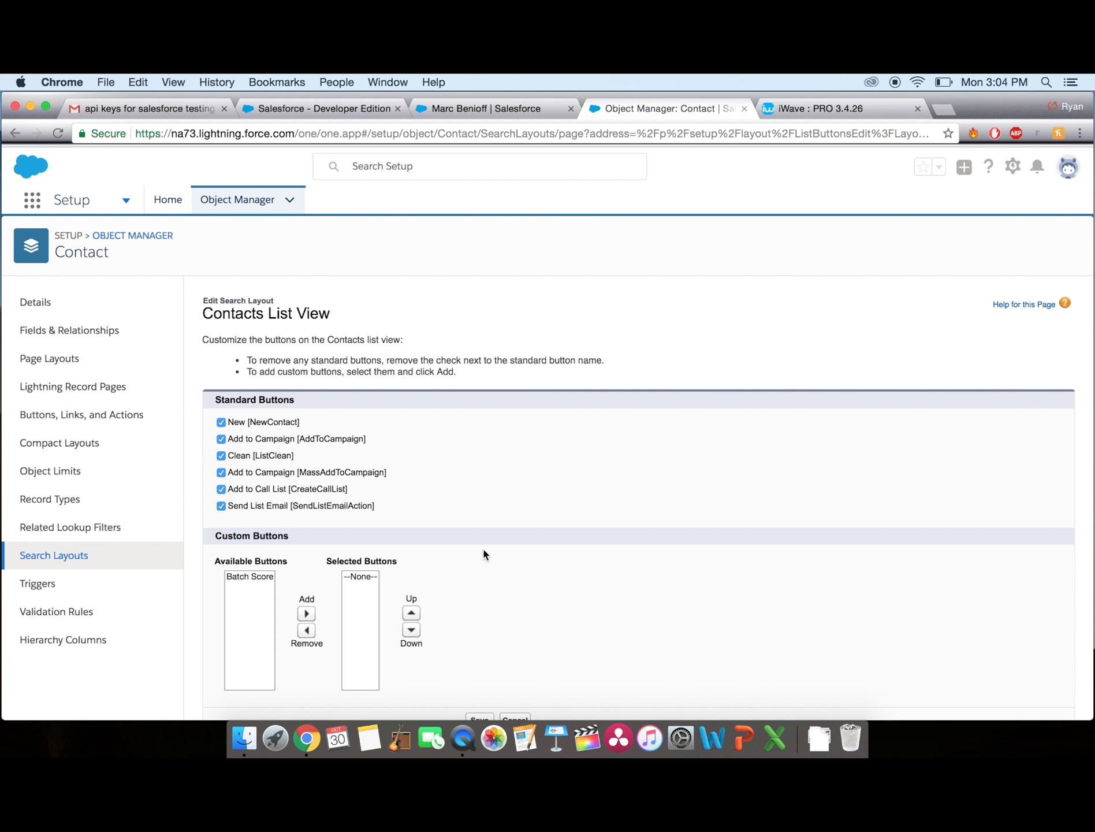
pyautogui.click(257, 577)
pyautogui.click(306, 613)
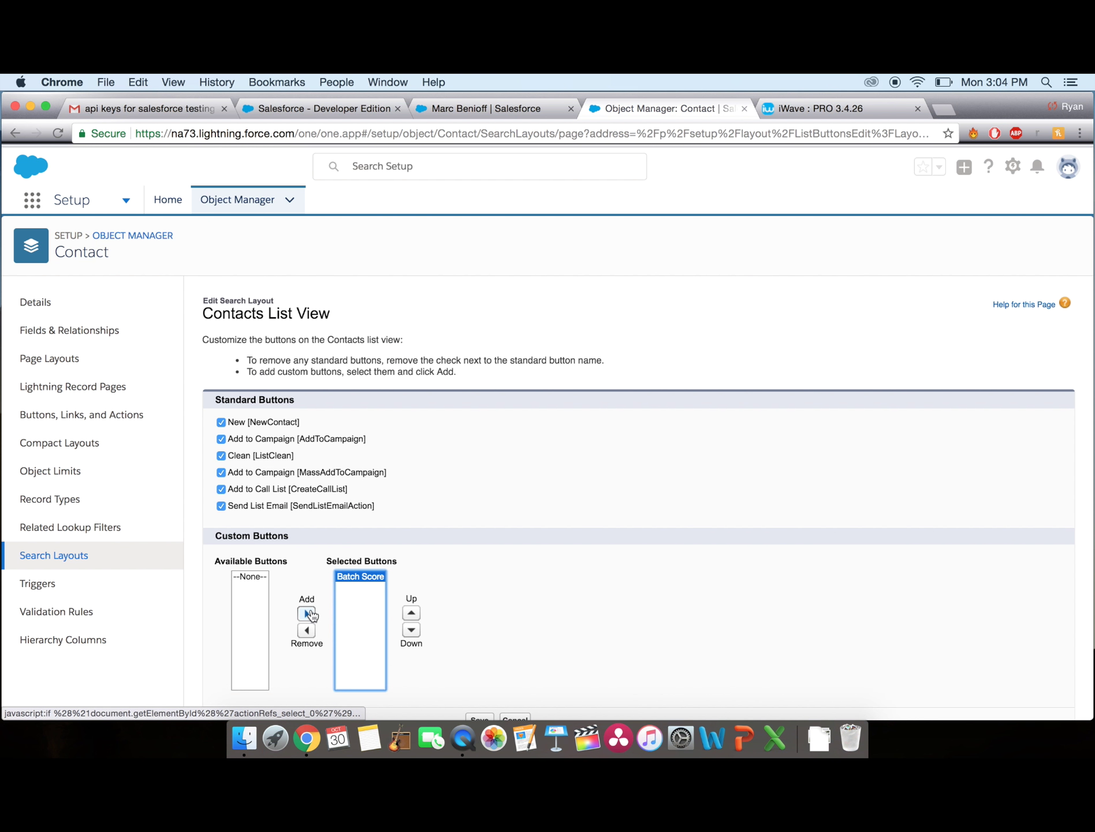
pyautogui.scroll(-1, 460, 592)
pyautogui.click(479, 695)
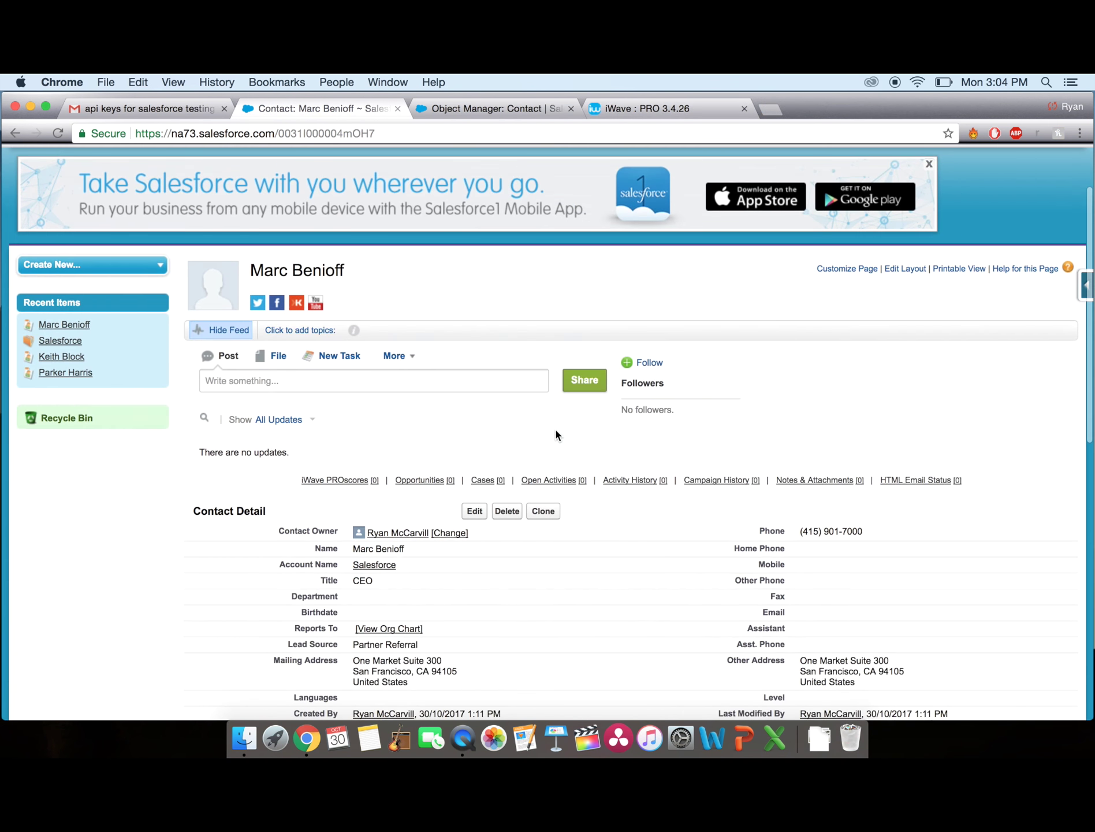
# Step: Request the current score from the iWave PROscores related list on the open contact record
pyautogui.scroll(-5, 555, 434)
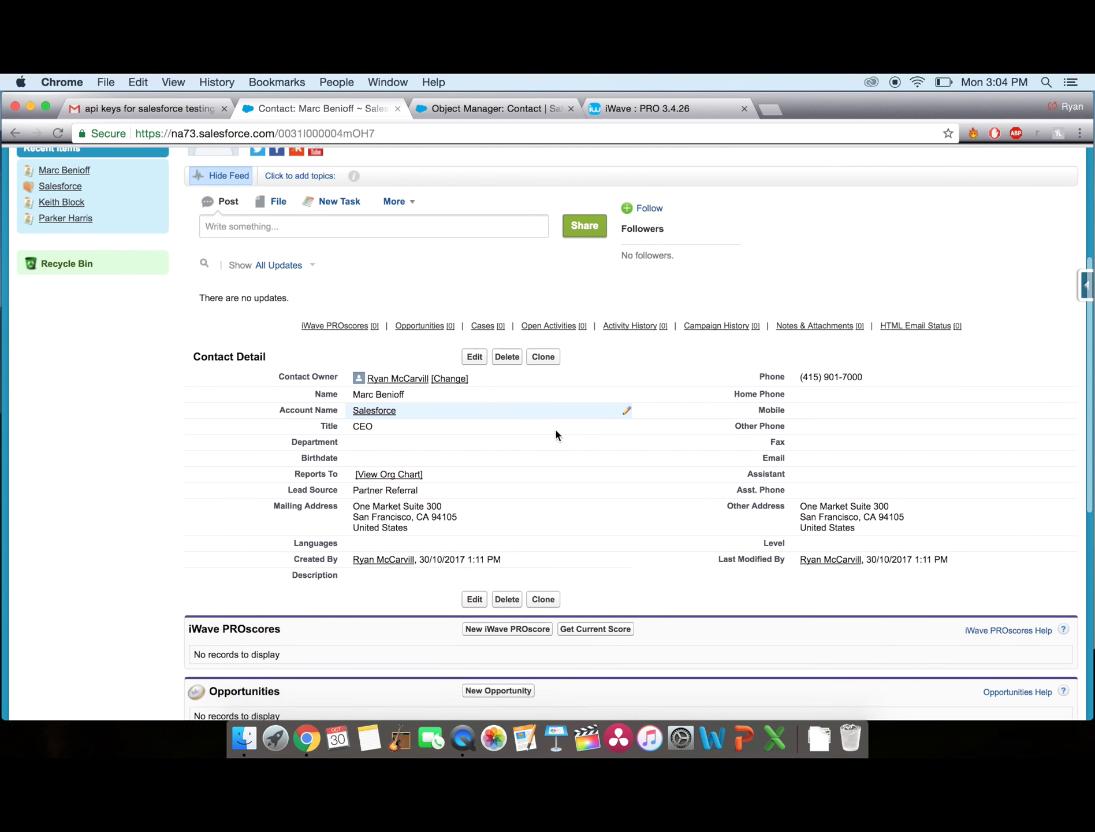
pyautogui.scroll(-4, 556, 434)
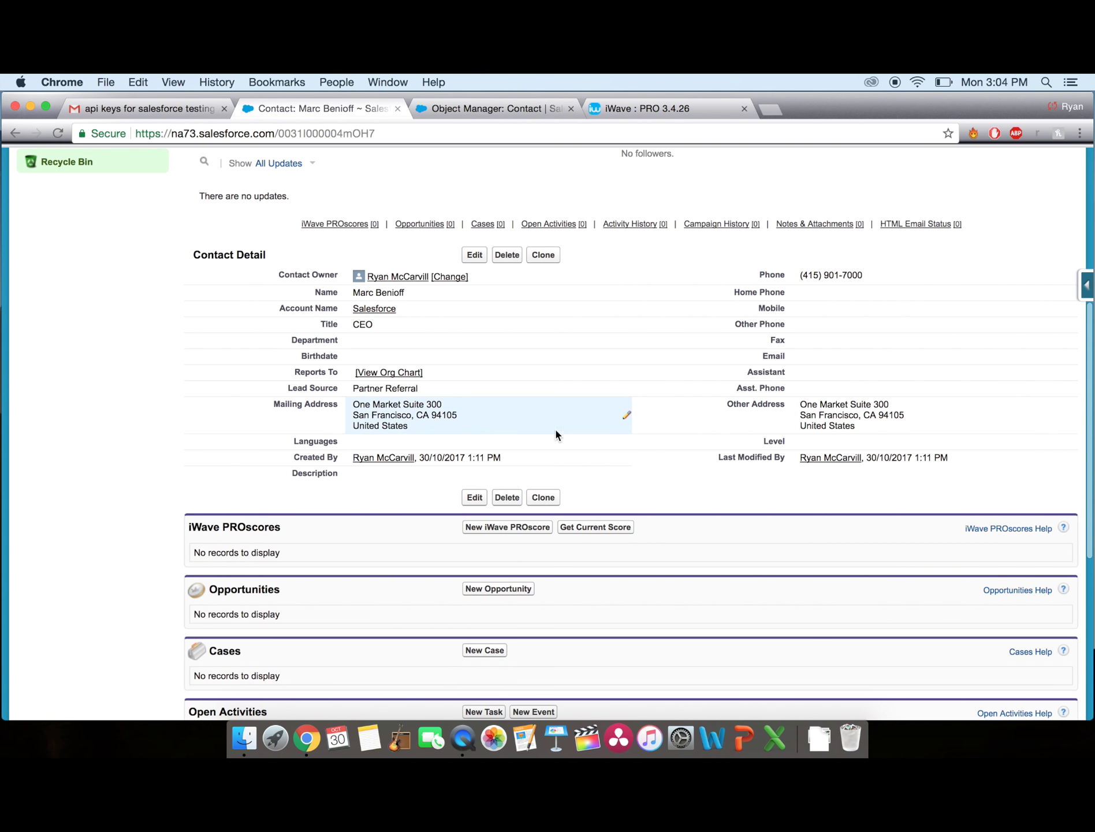
pyautogui.click(609, 528)
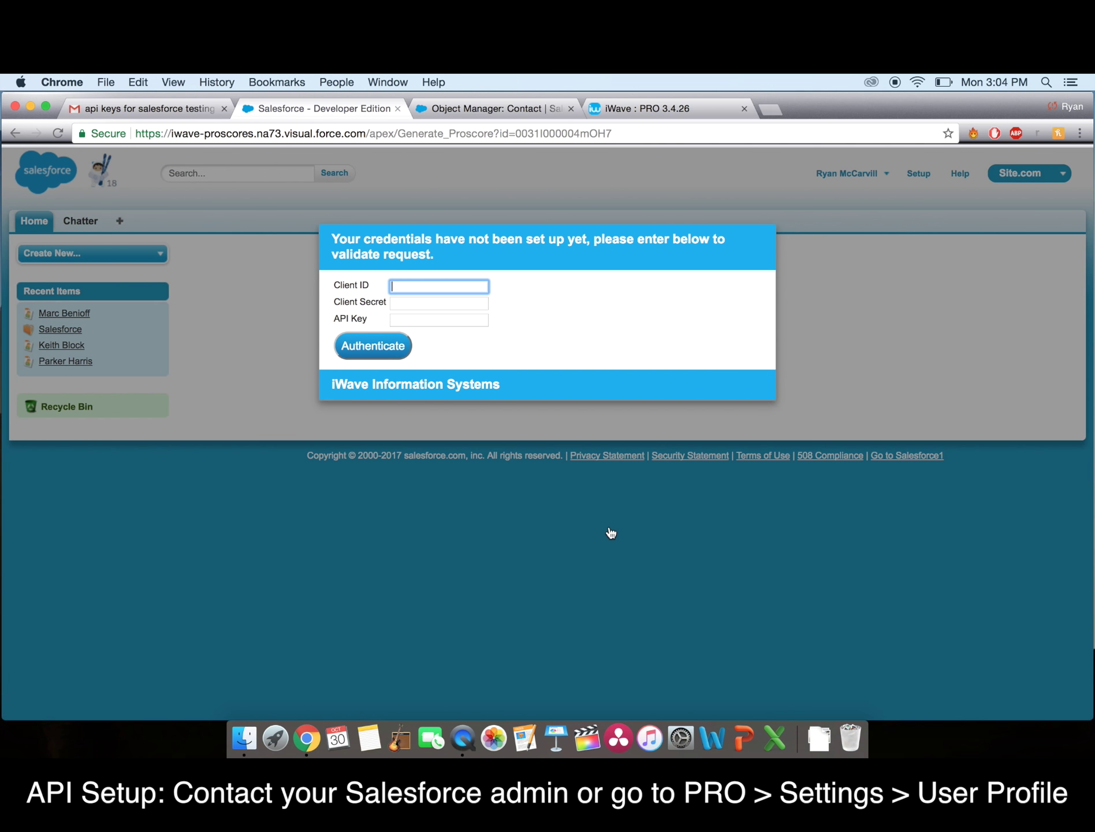
# Step: Enter the iWave client ID, client secret and API key, and authenticate the score request
pyautogui.press('Return')
pyautogui.click(425, 319)
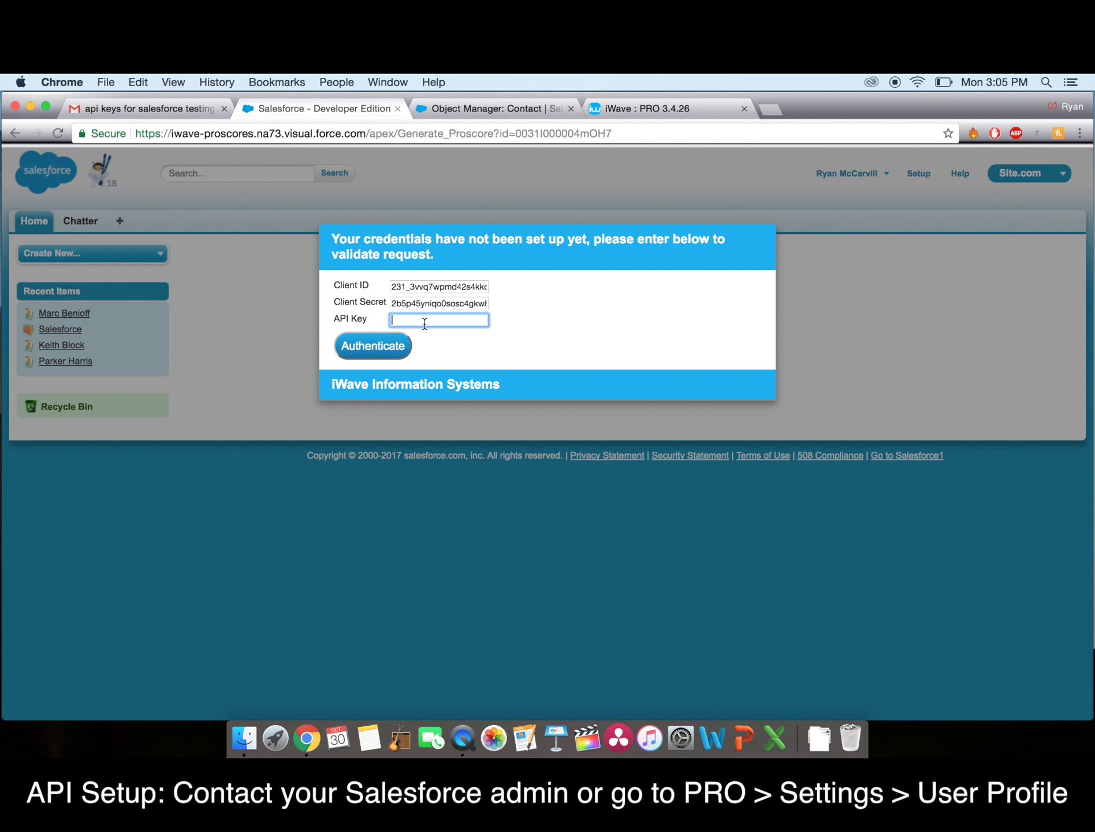
pyautogui.press('super+v')
pyautogui.click(380, 348)
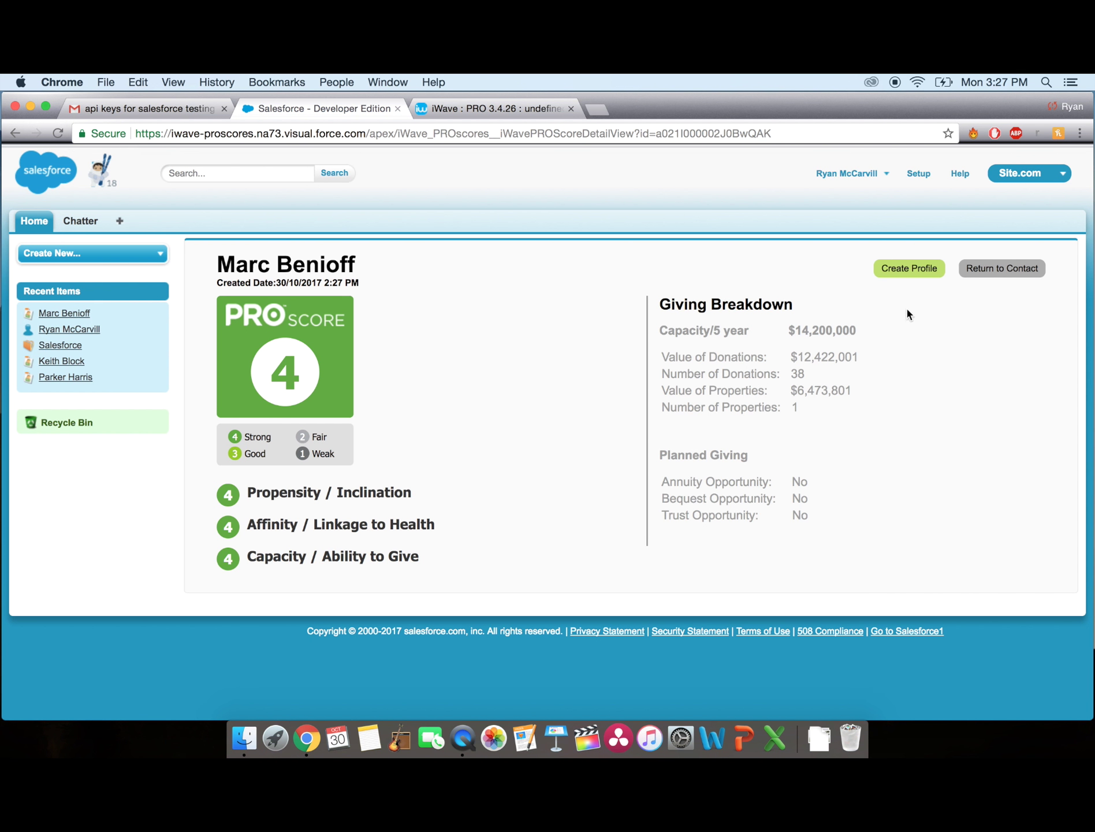
# Step: Create a profile from the contact's PROscore and switch to the generated PROfile in iWave PRO
pyautogui.click(910, 272)
pyautogui.click(909, 273)
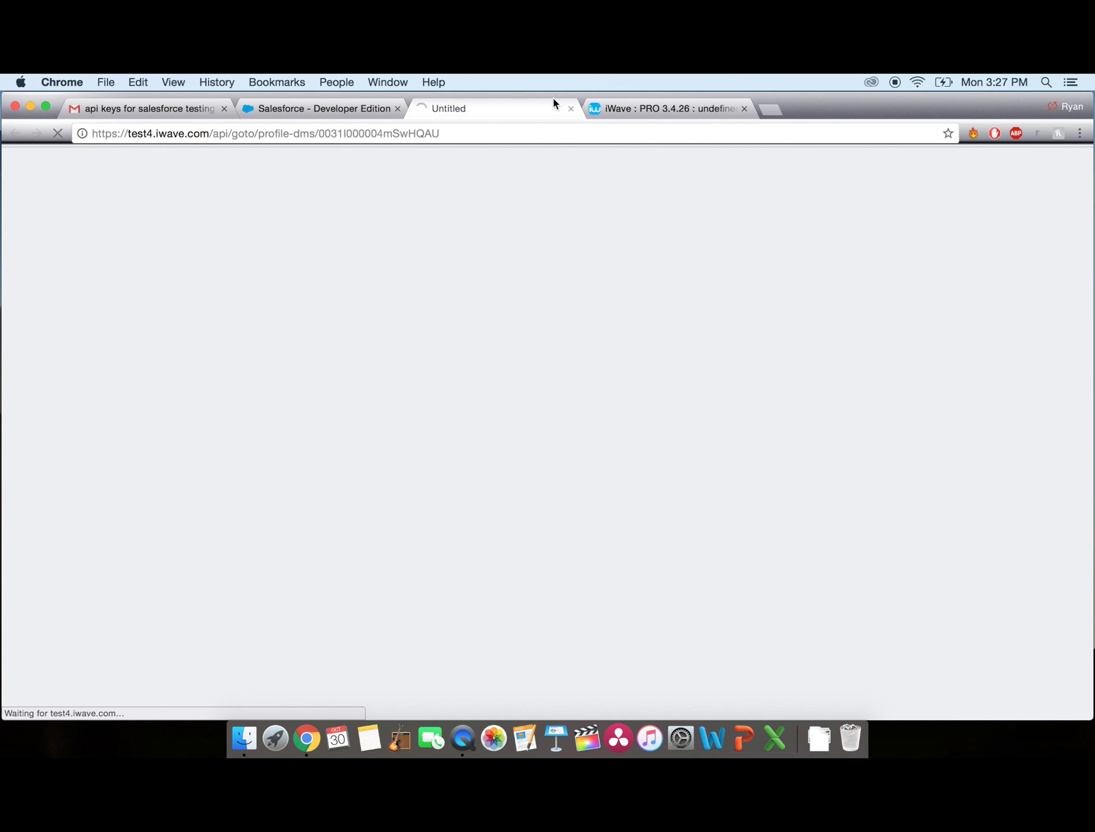
pyautogui.click(640, 111)
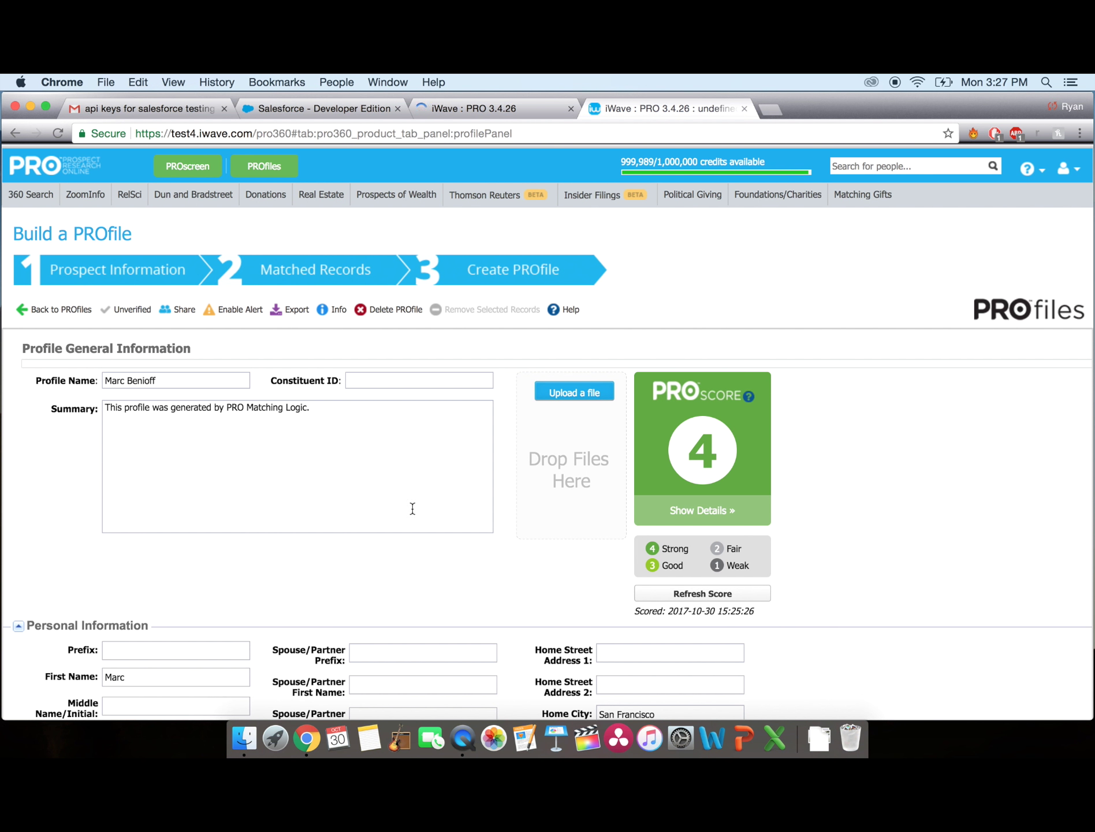
# Step: Review the PROfile's personal information, board highlights, giving interests, external giving history and wealth indicators
pyautogui.scroll(-2, 475, 551)
pyautogui.scroll(-10, 476, 548)
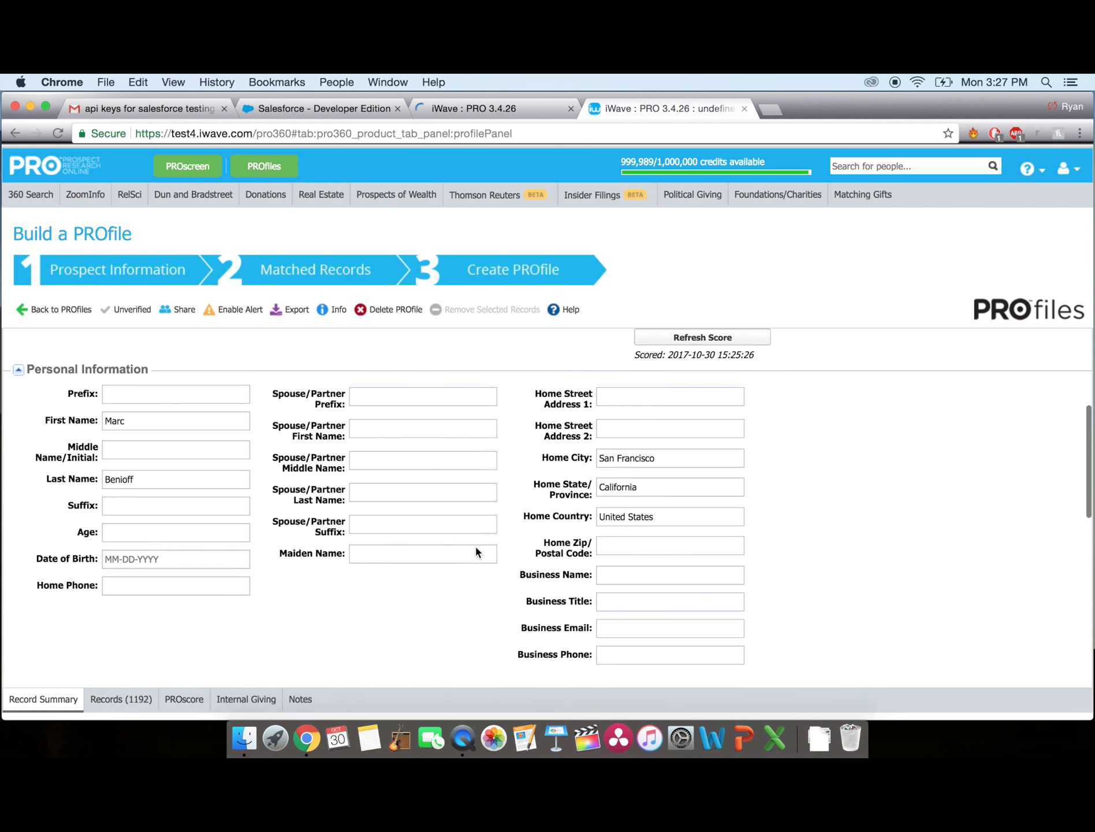
pyautogui.scroll(-9, 475, 552)
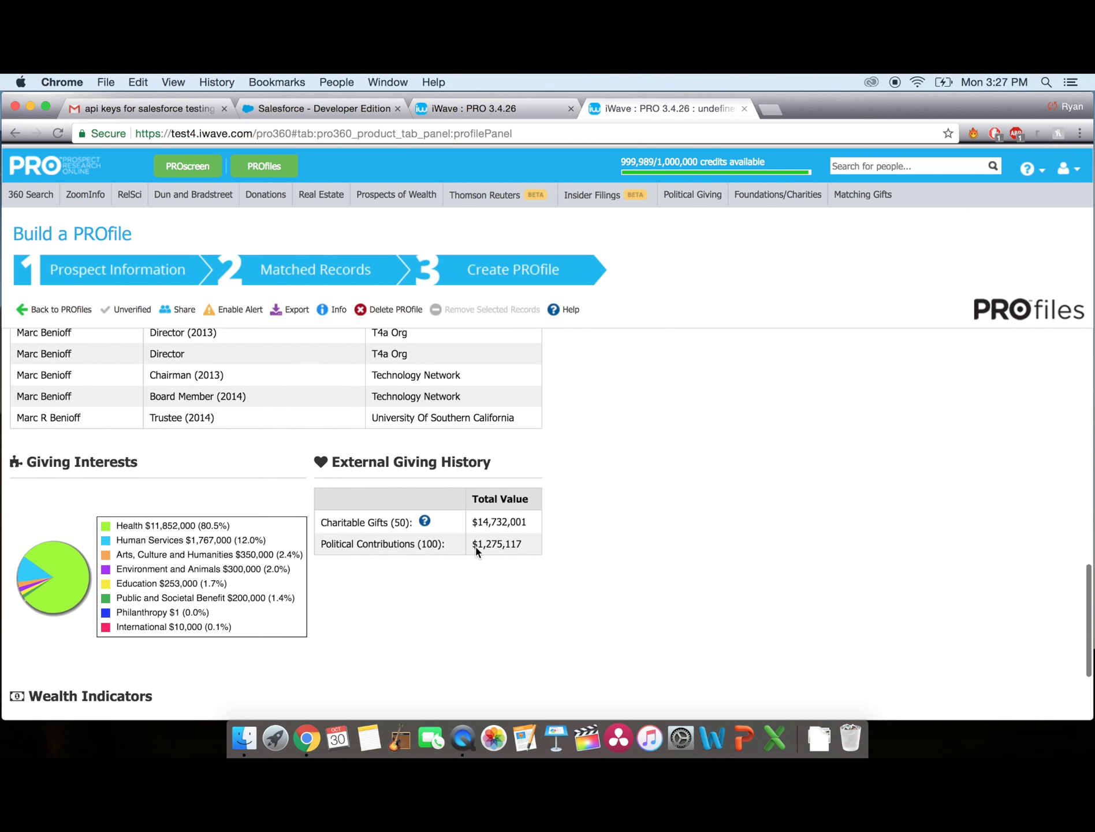
pyautogui.scroll(-2, 475, 552)
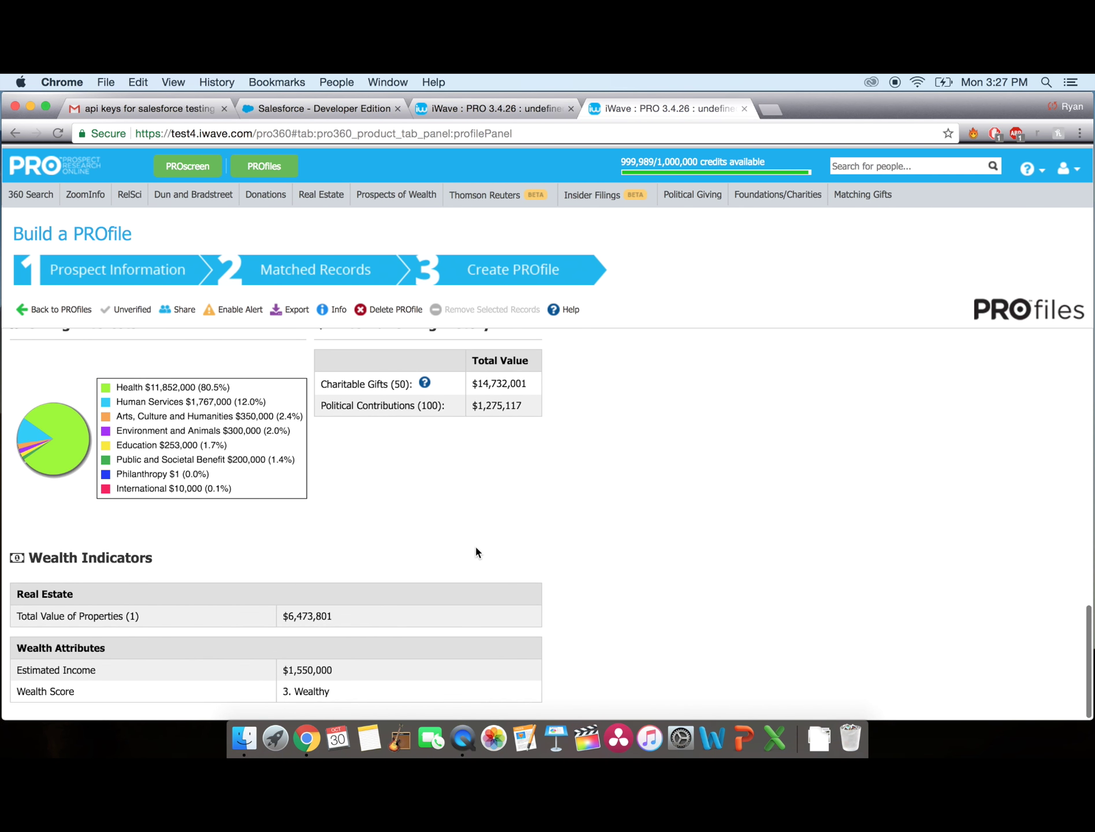
pyautogui.scroll(12, 475, 551)
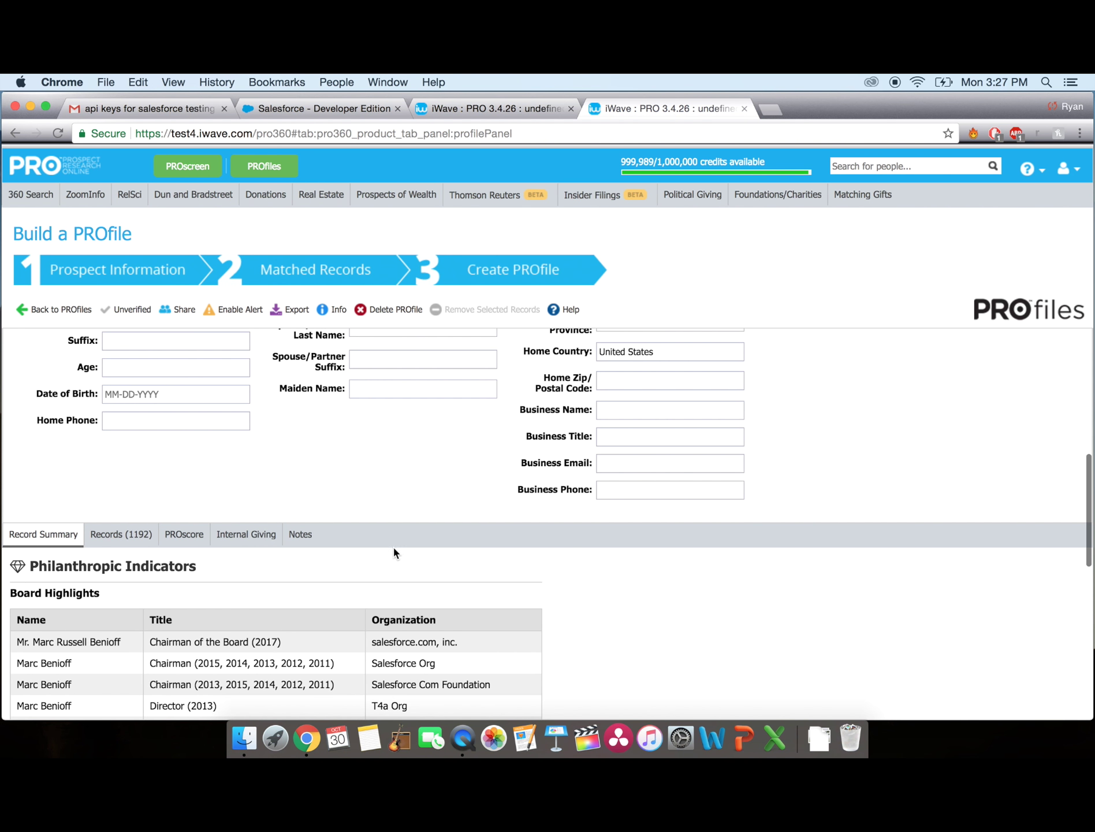
# Step: Examine the PROfile's matched records from Dun and Bradstreet and Donations, and return to the general information
pyautogui.click(137, 535)
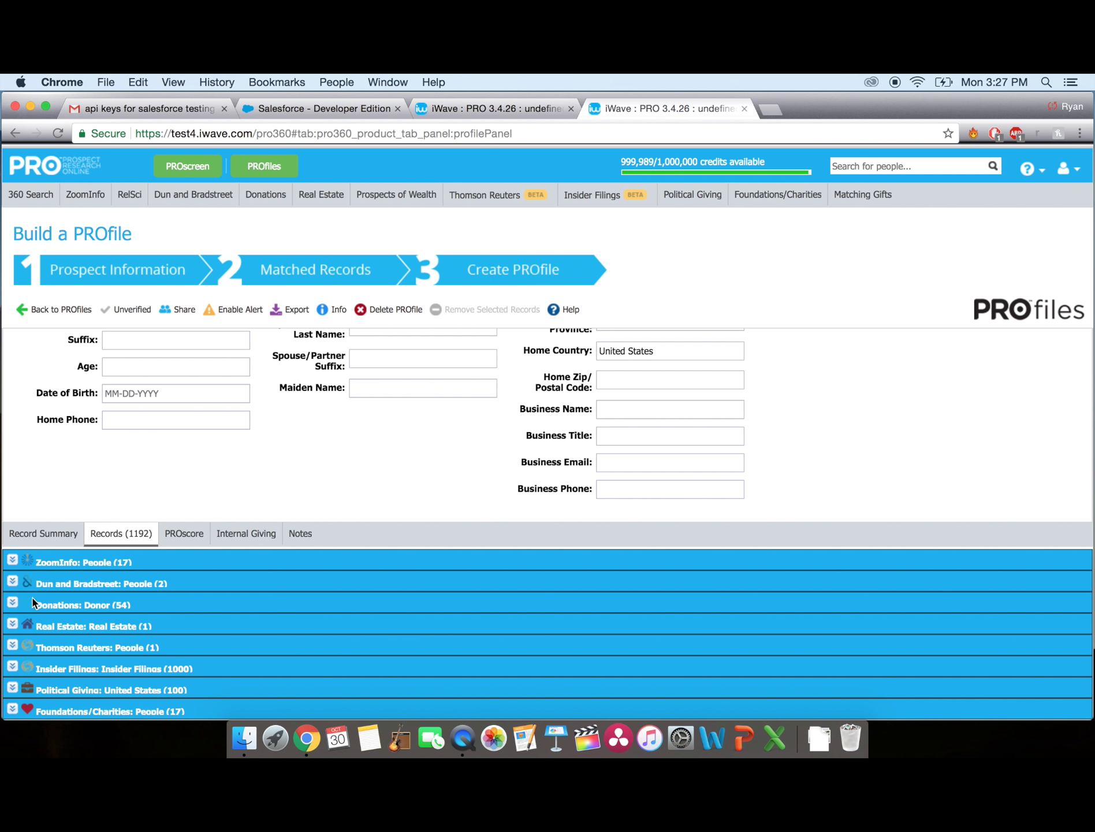
pyautogui.click(12, 581)
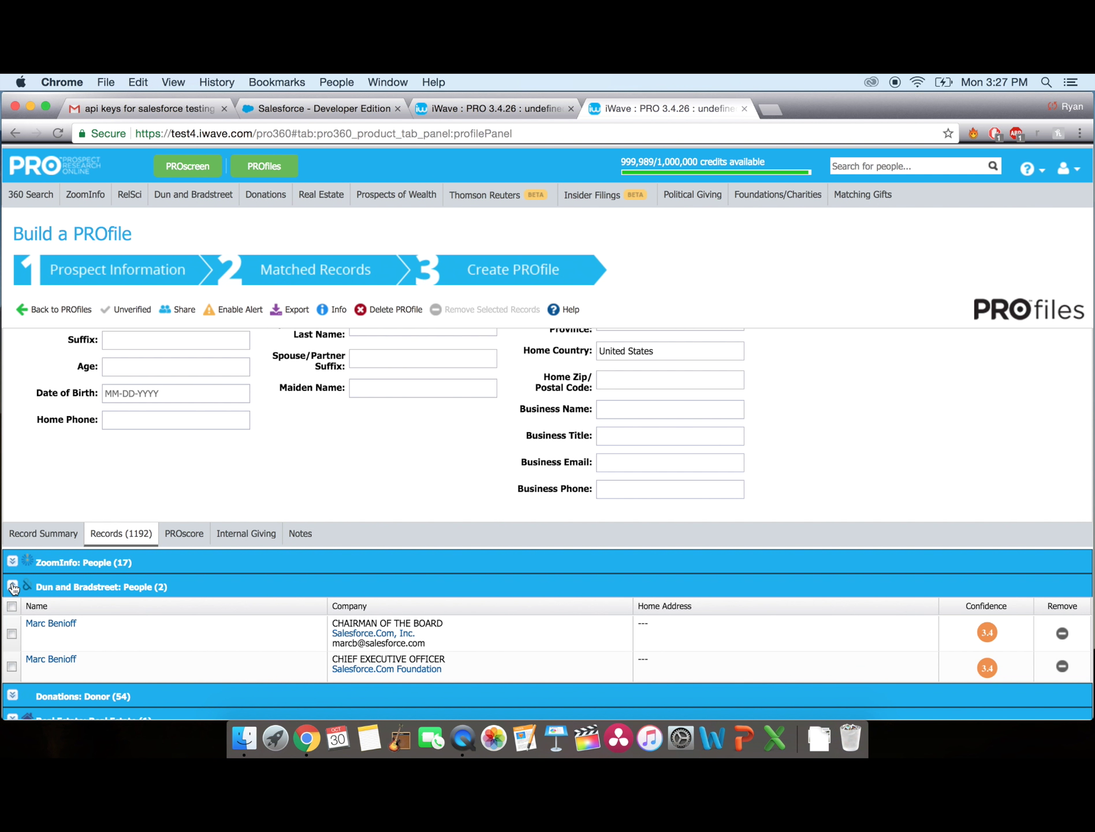
pyautogui.click(12, 587)
pyautogui.click(12, 611)
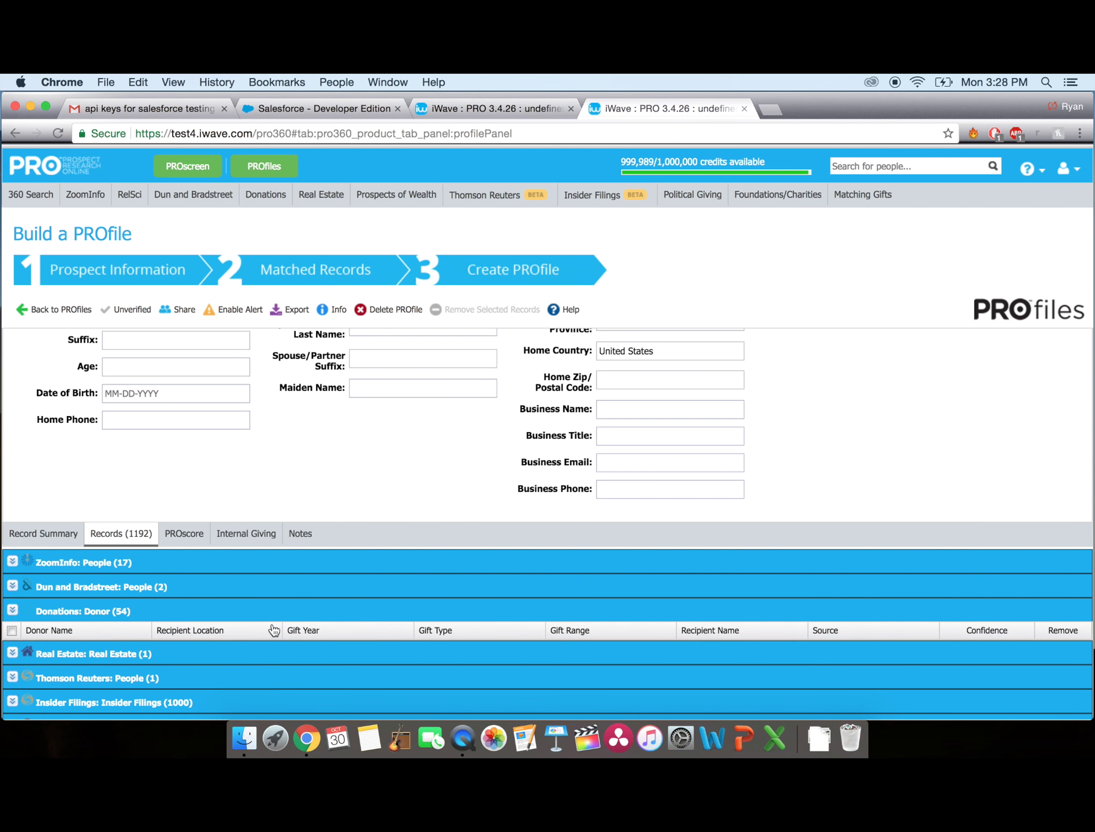
pyautogui.scroll(-5, 272, 629)
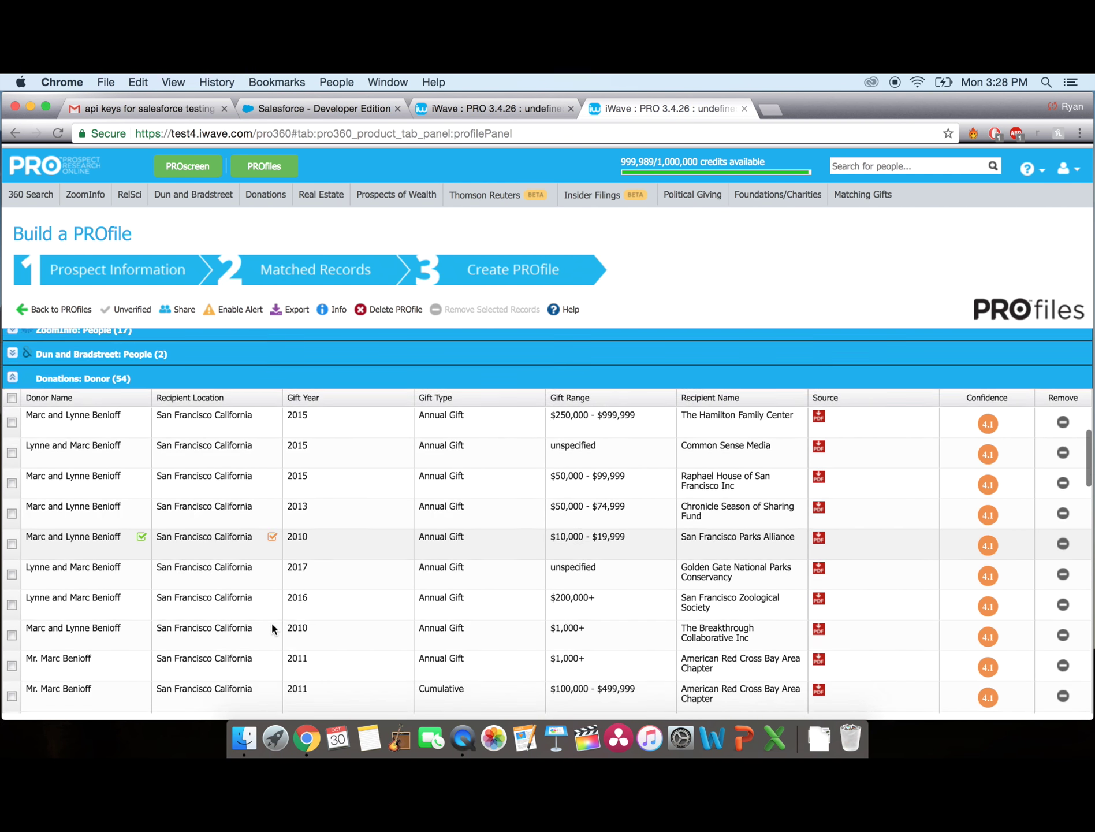
pyautogui.scroll(8, 271, 629)
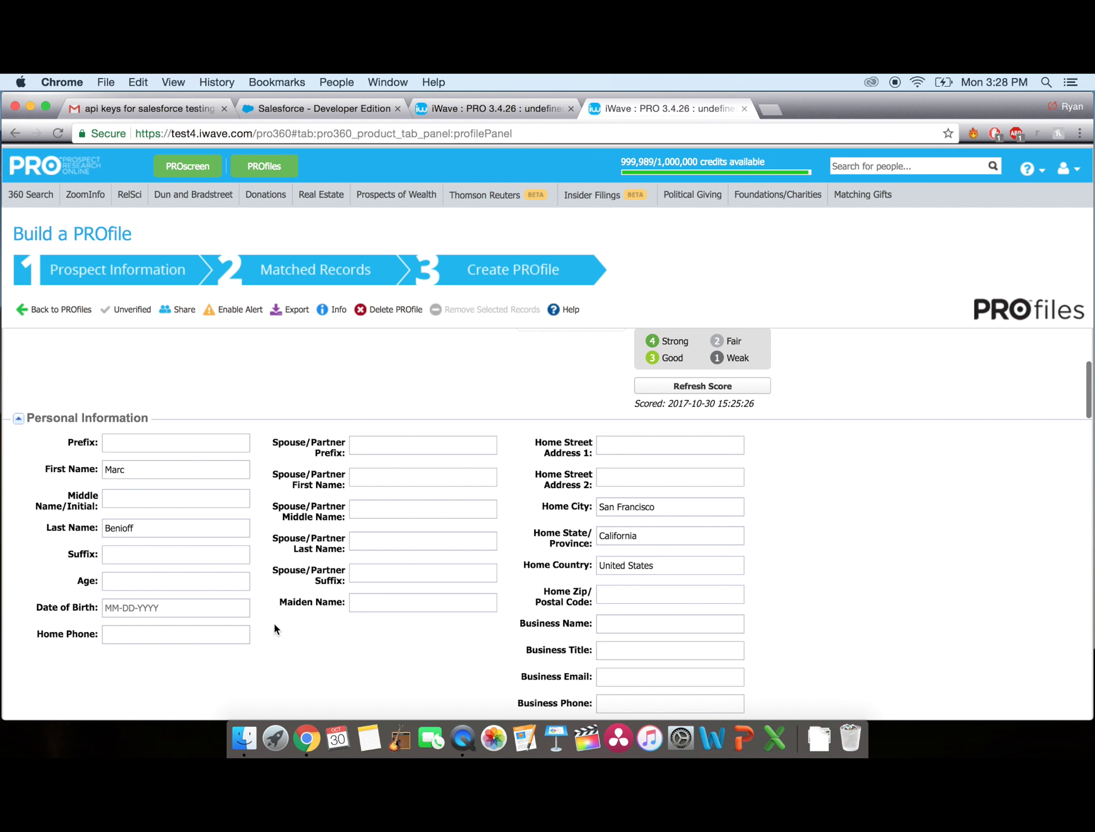
pyautogui.scroll(1, 248, 598)
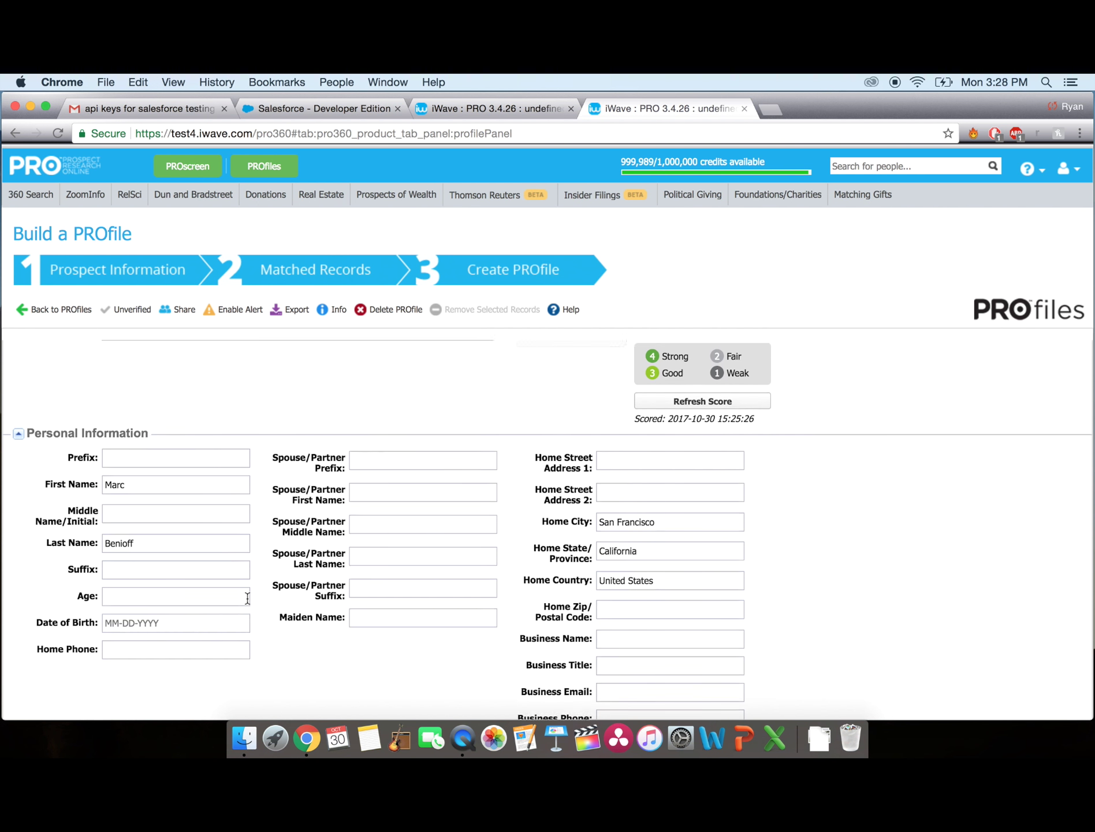
pyautogui.scroll(4, 247, 598)
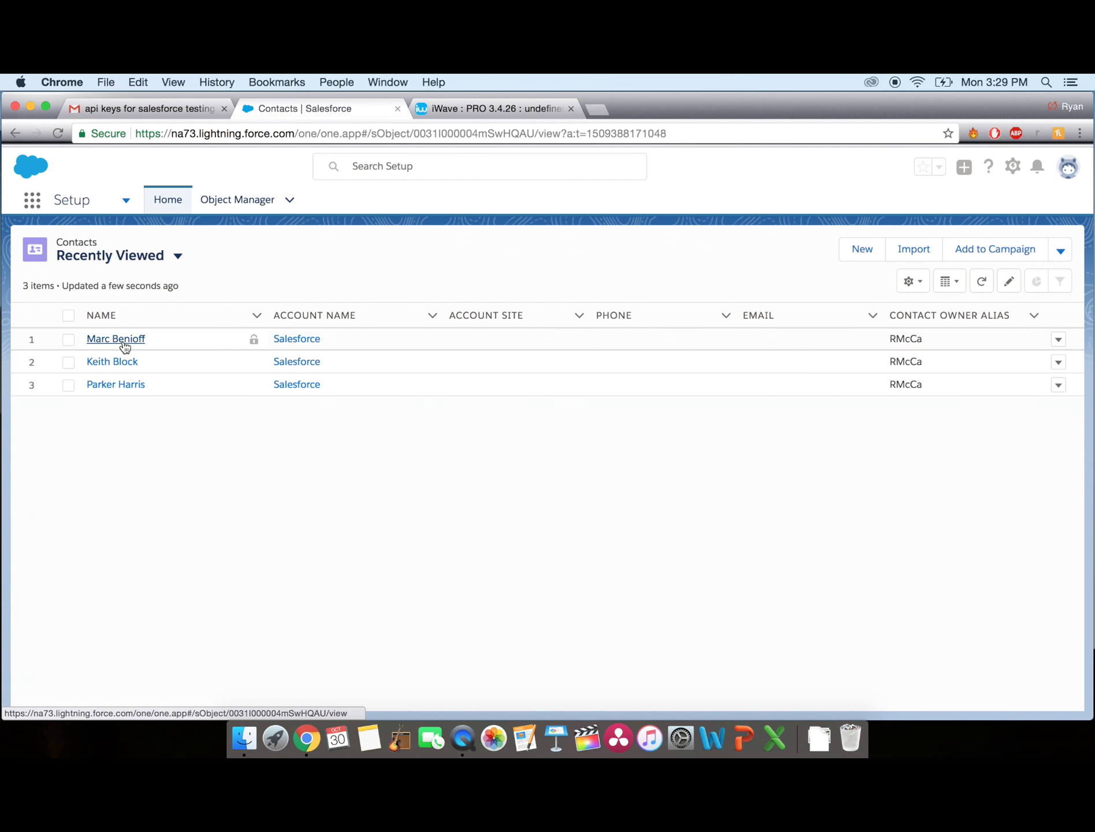
# Step: Open the first recently viewed contact in Salesforce Lightning and request its current iWave PROscore
pyautogui.click(125, 344)
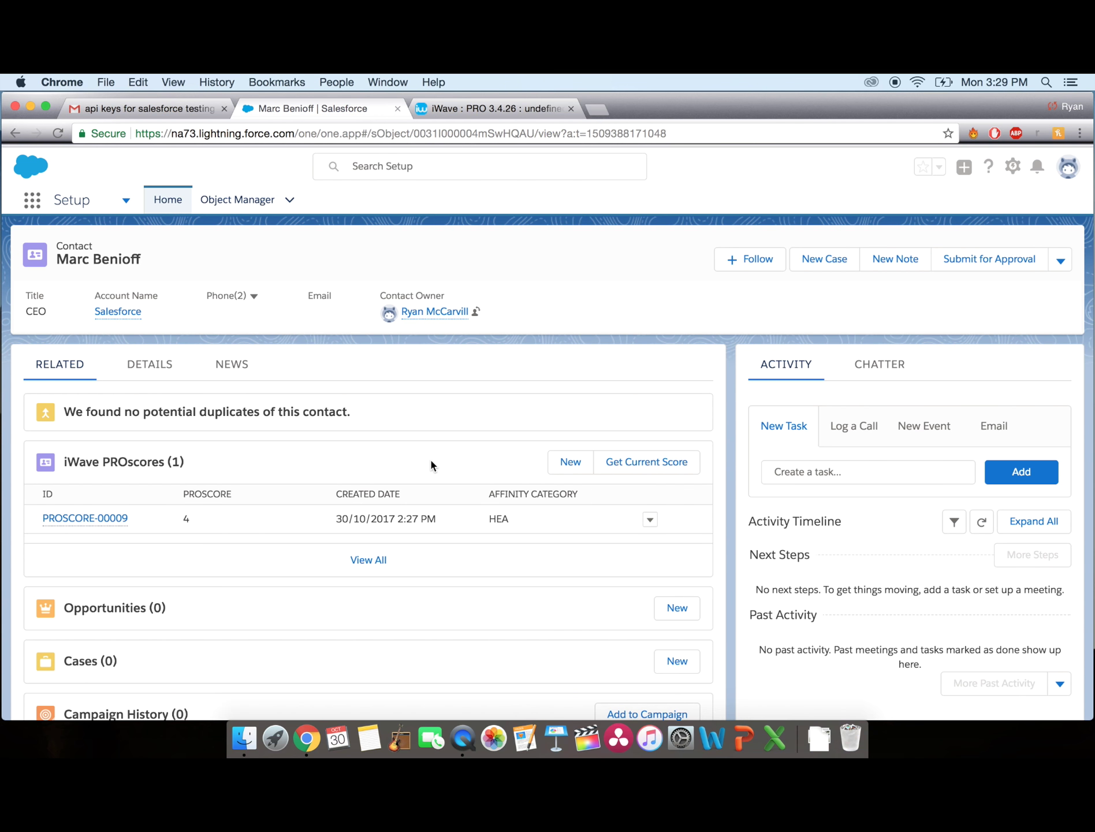
pyautogui.click(641, 468)
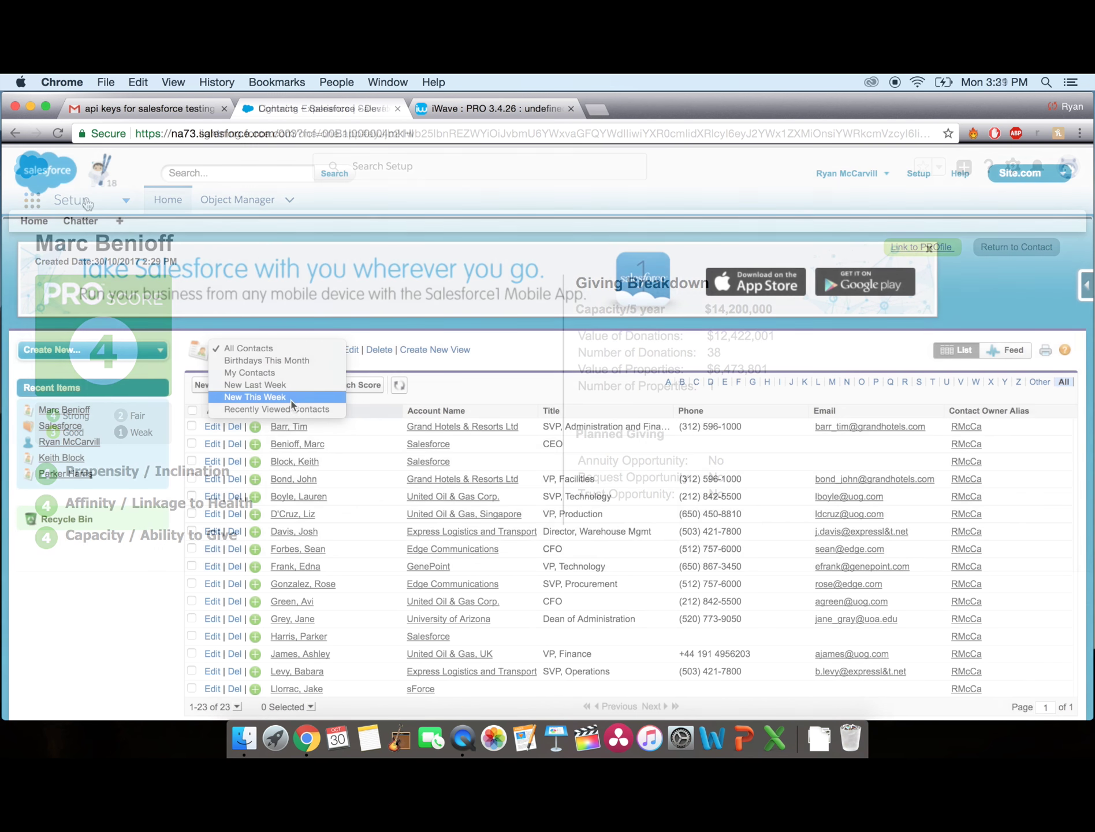
# Step: Submit all contacts in the Recently Viewed Contacts view of Salesforce Classic for batch scoring and acknowledge the request
pyautogui.click(289, 408)
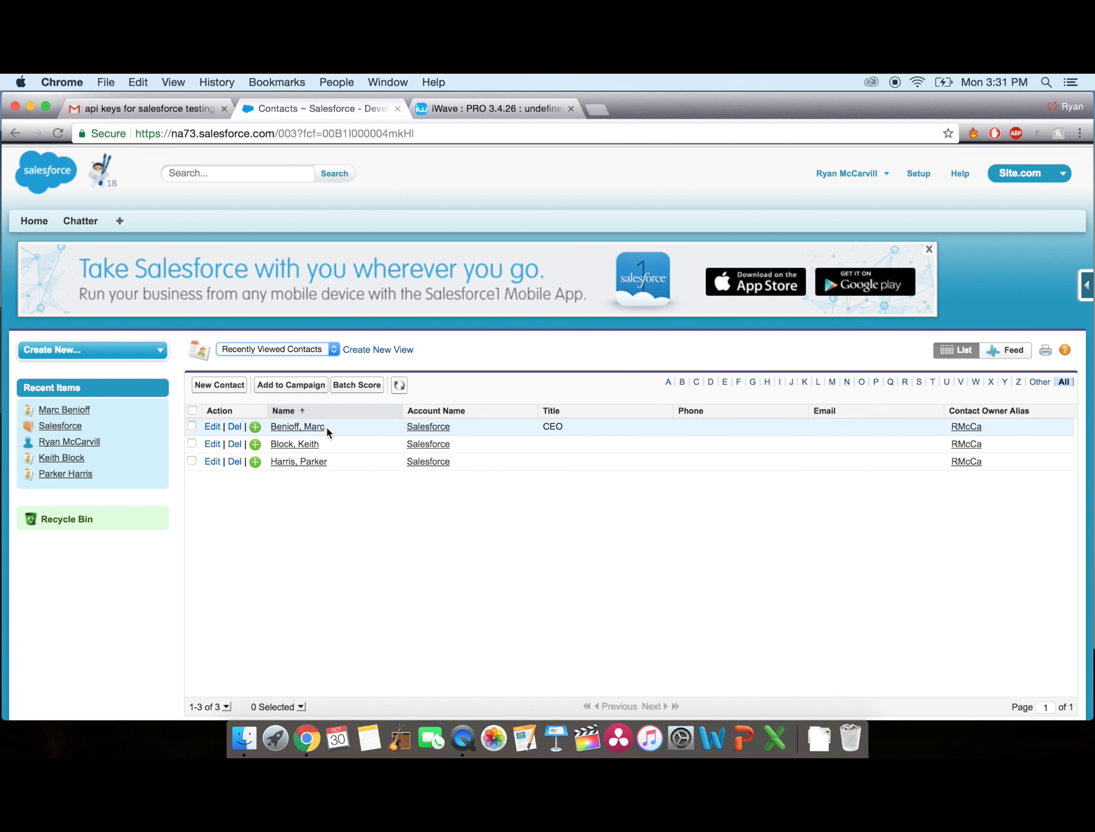
pyautogui.click(193, 410)
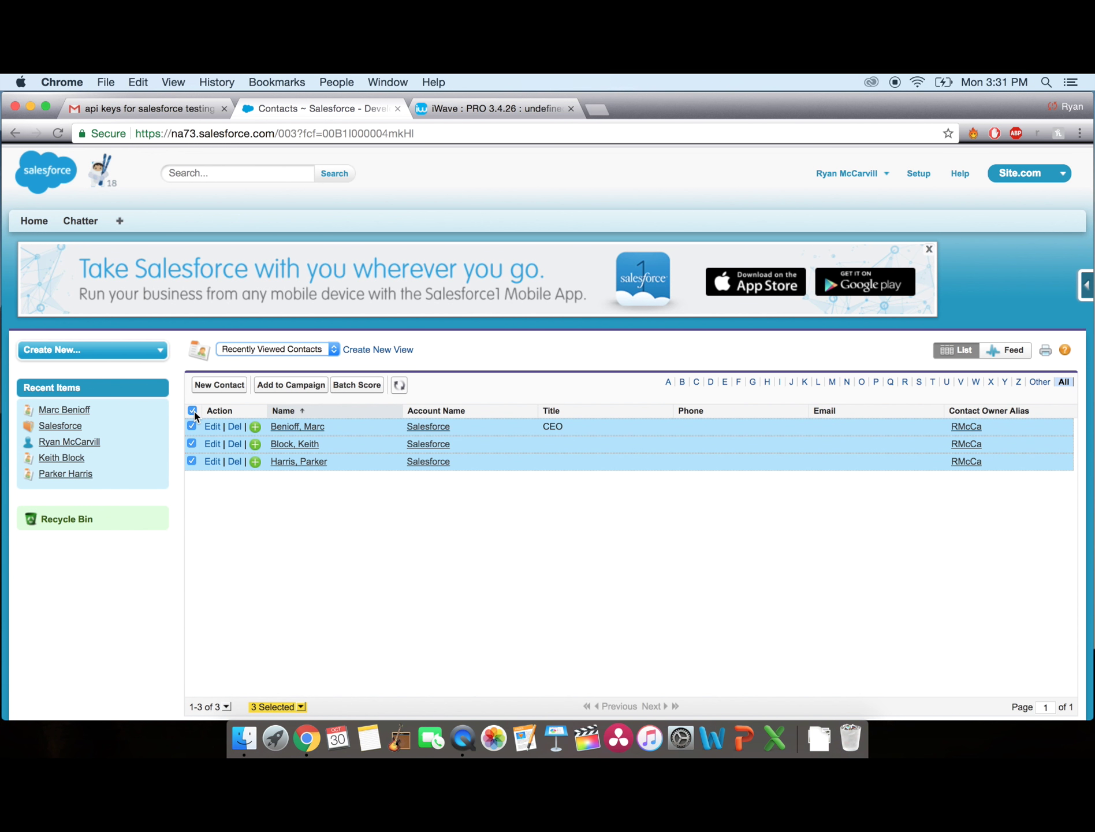
pyautogui.click(368, 386)
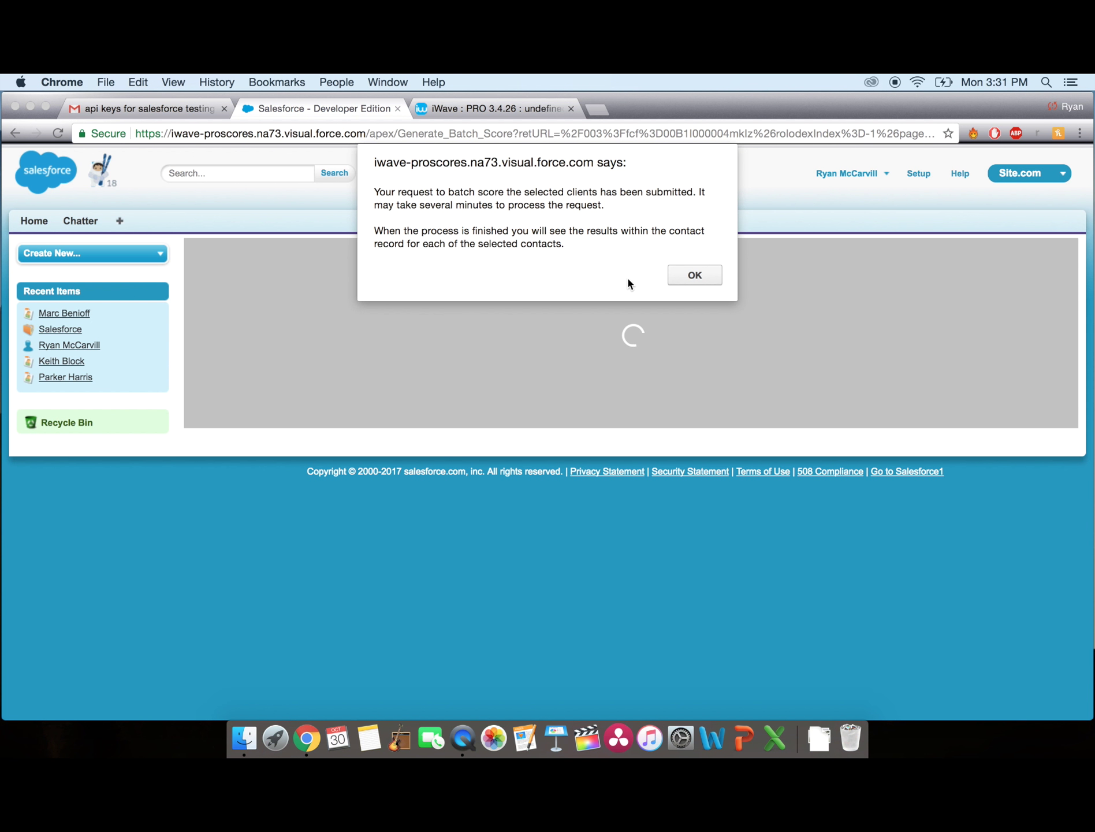
pyautogui.click(706, 277)
# Step: Open Installed Packages from Setup to check the PROscore package
pyautogui.click(919, 174)
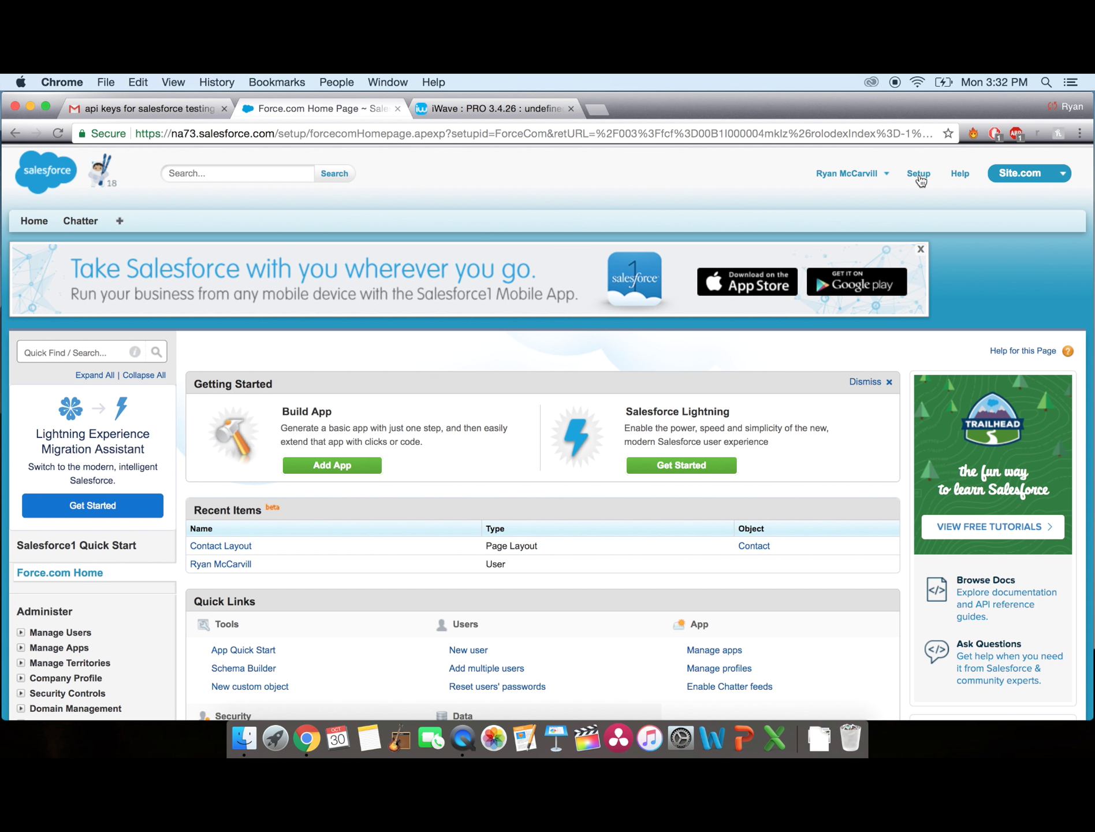
pyautogui.scroll(-10, 730, 336)
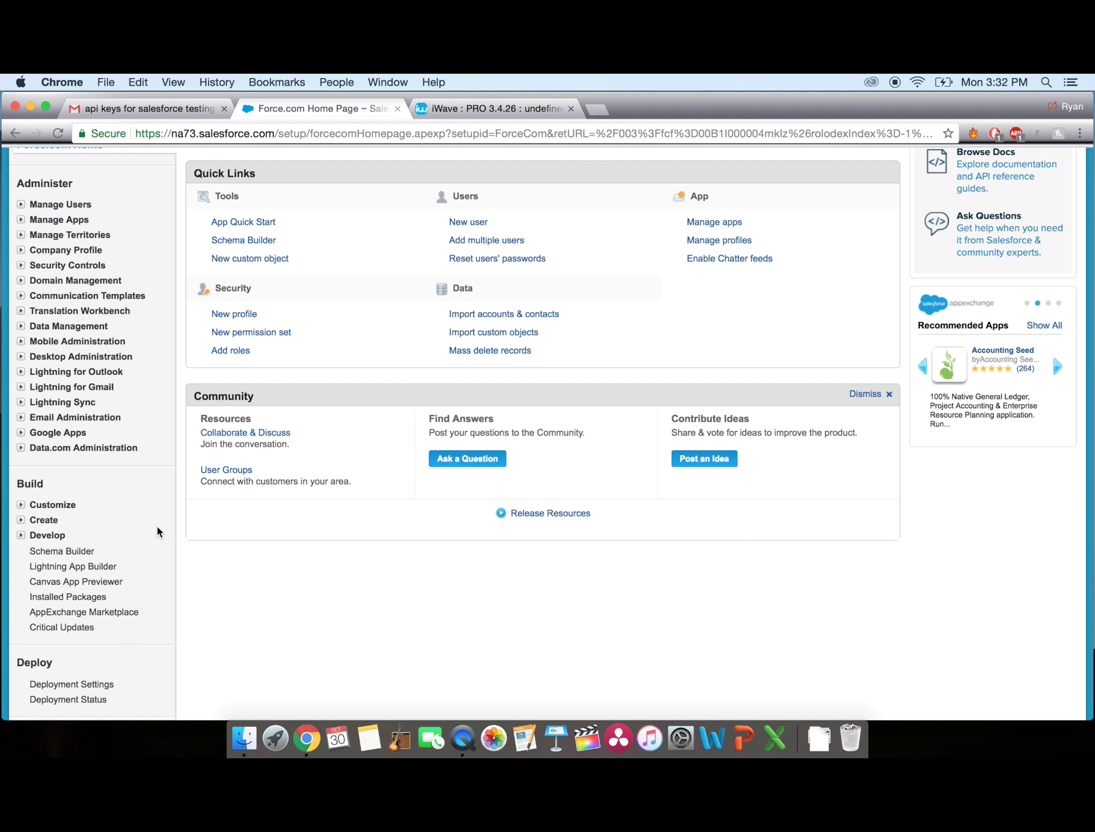
pyautogui.click(94, 597)
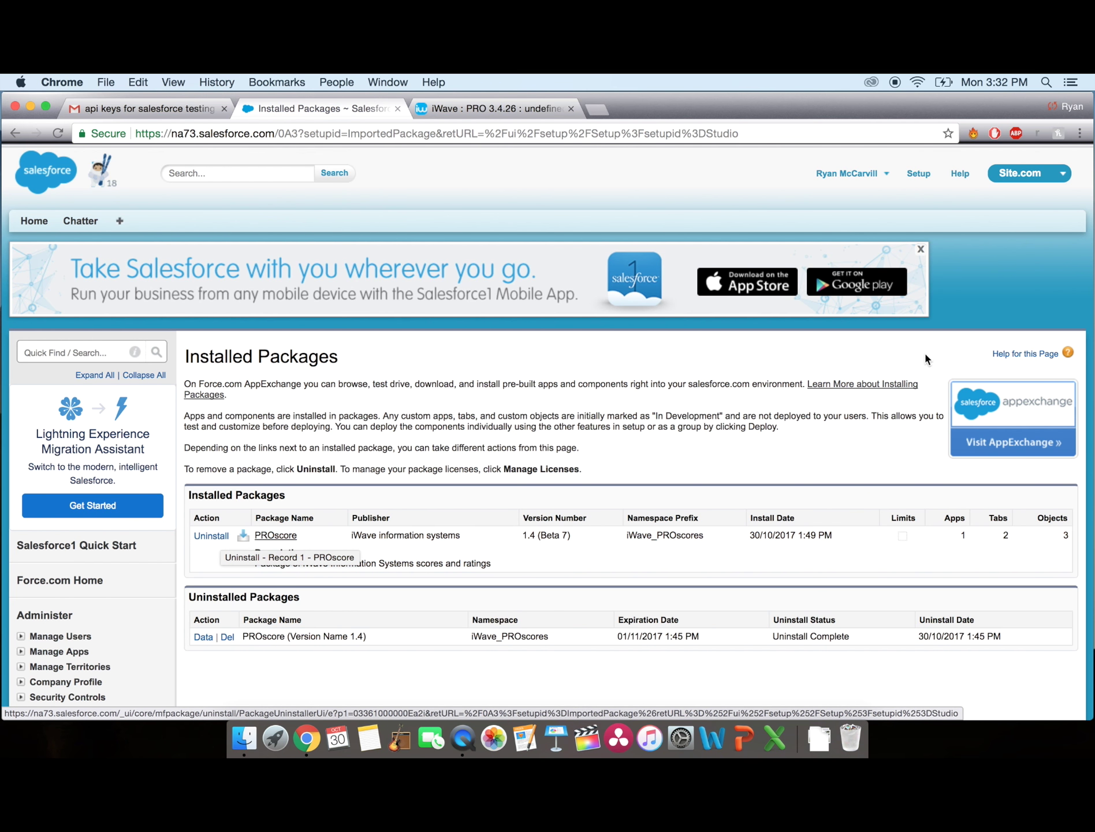
# Step: Return to the Setup home and open Remote Site Settings under Security Controls
pyautogui.click(920, 176)
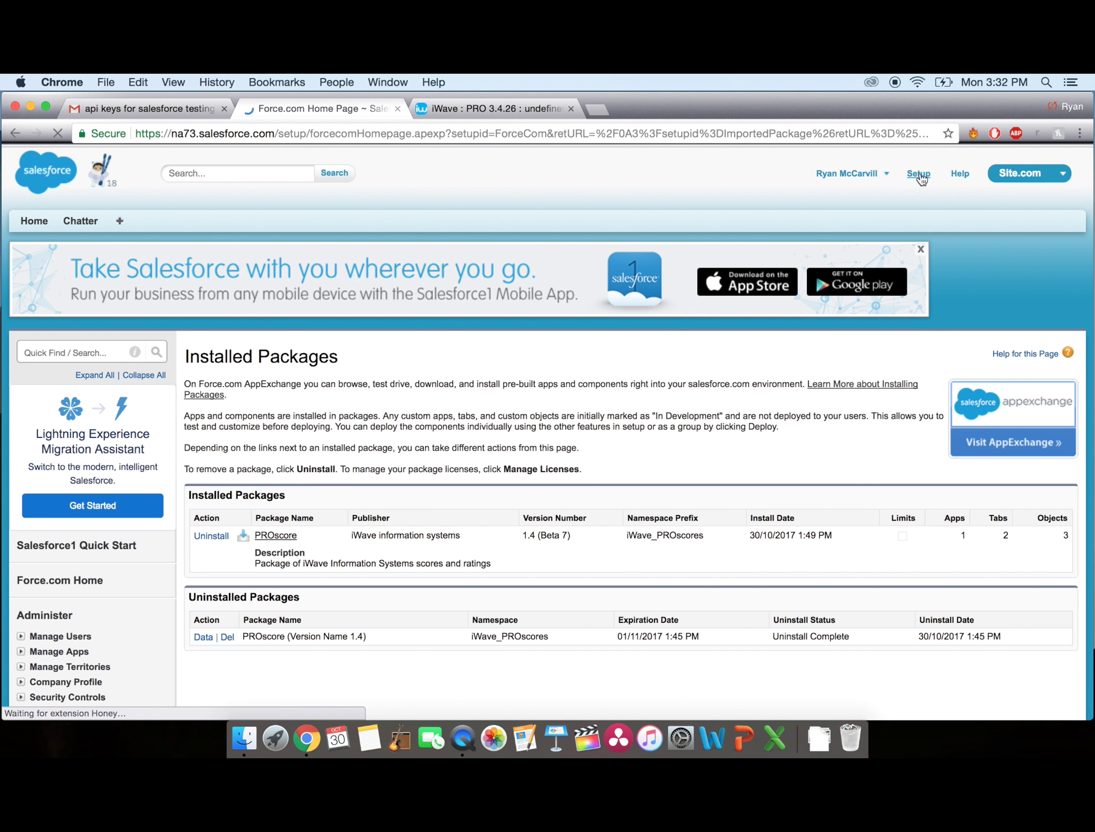
pyautogui.scroll(-1, 103, 621)
pyautogui.scroll(-8, 102, 621)
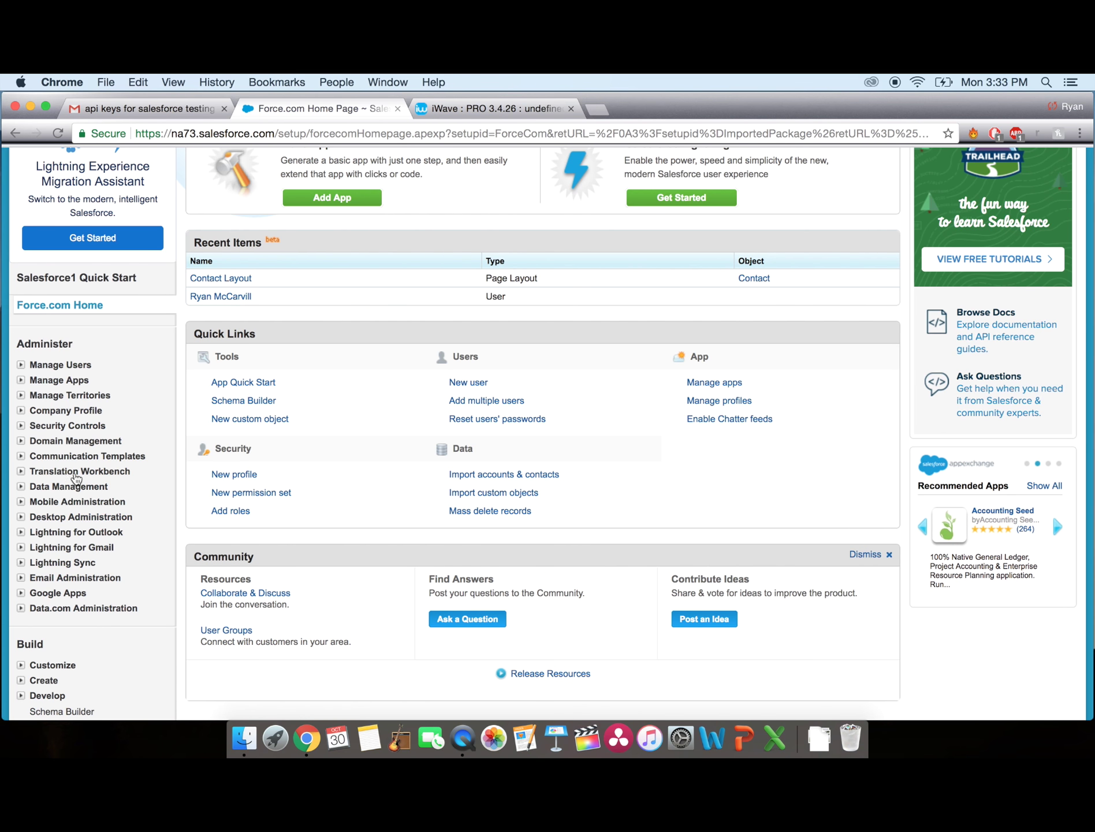
pyautogui.click(21, 426)
pyautogui.scroll(-5, 141, 517)
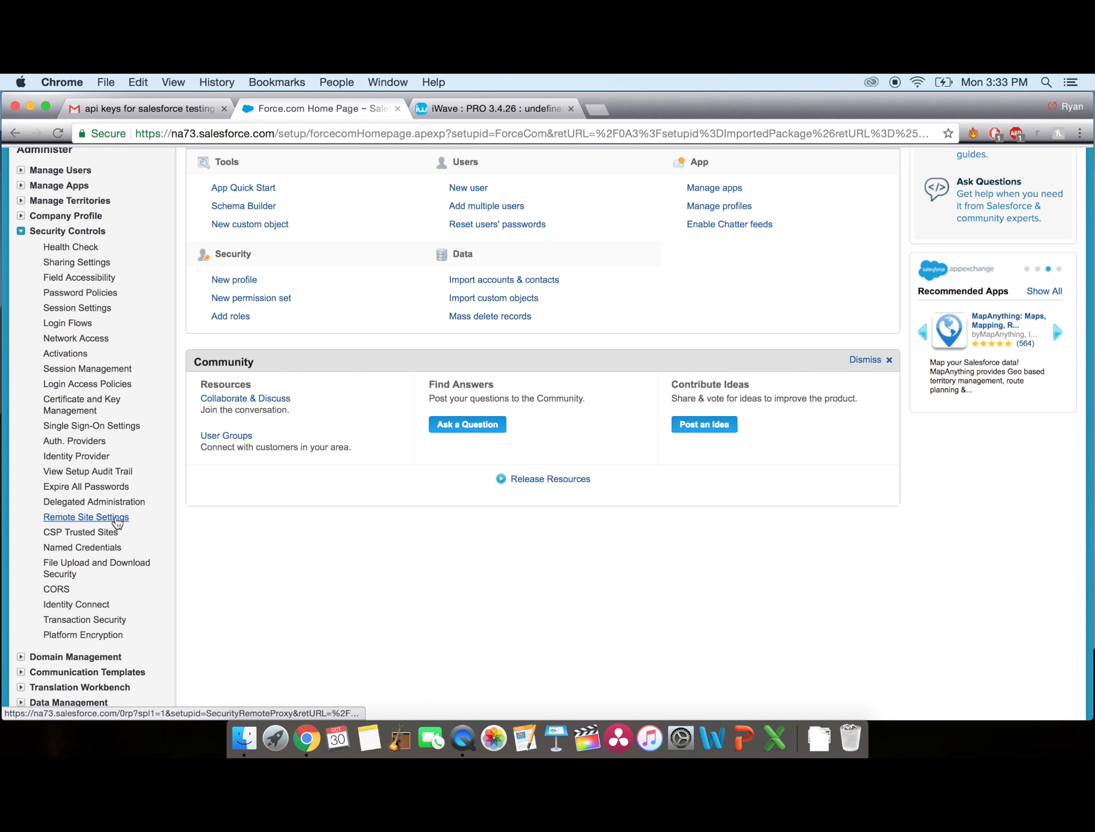
pyautogui.click(116, 520)
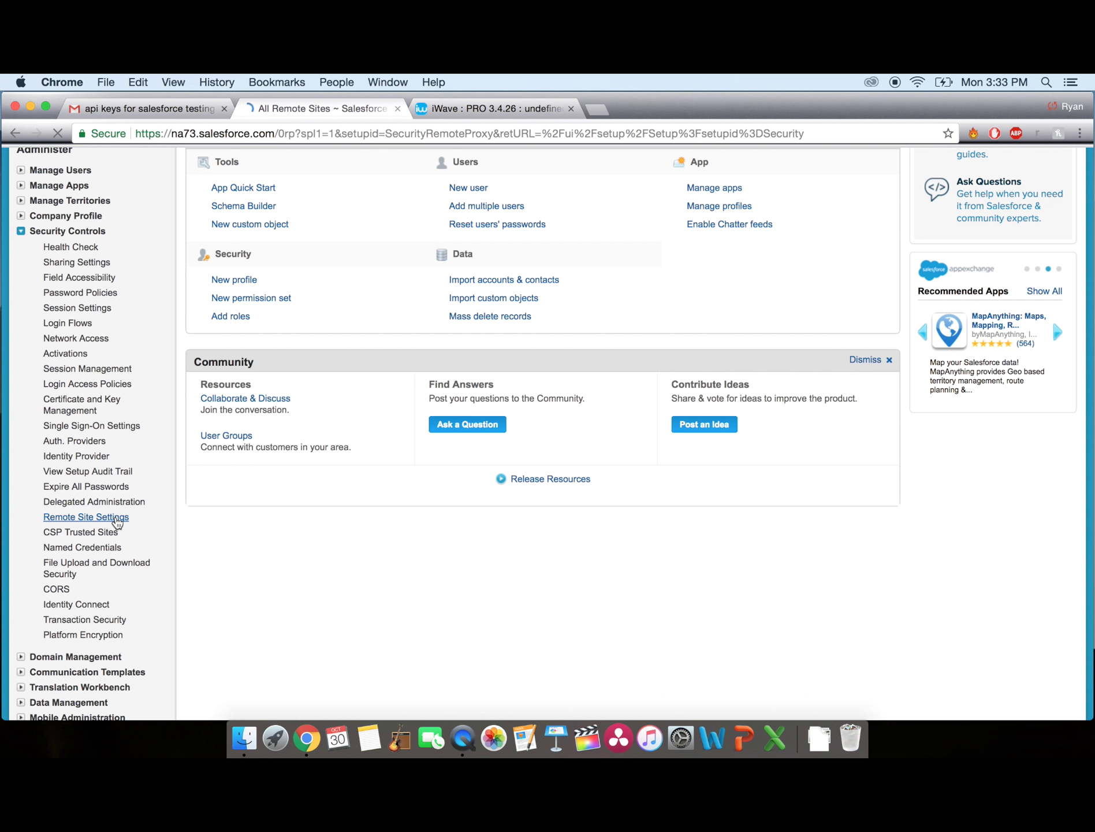